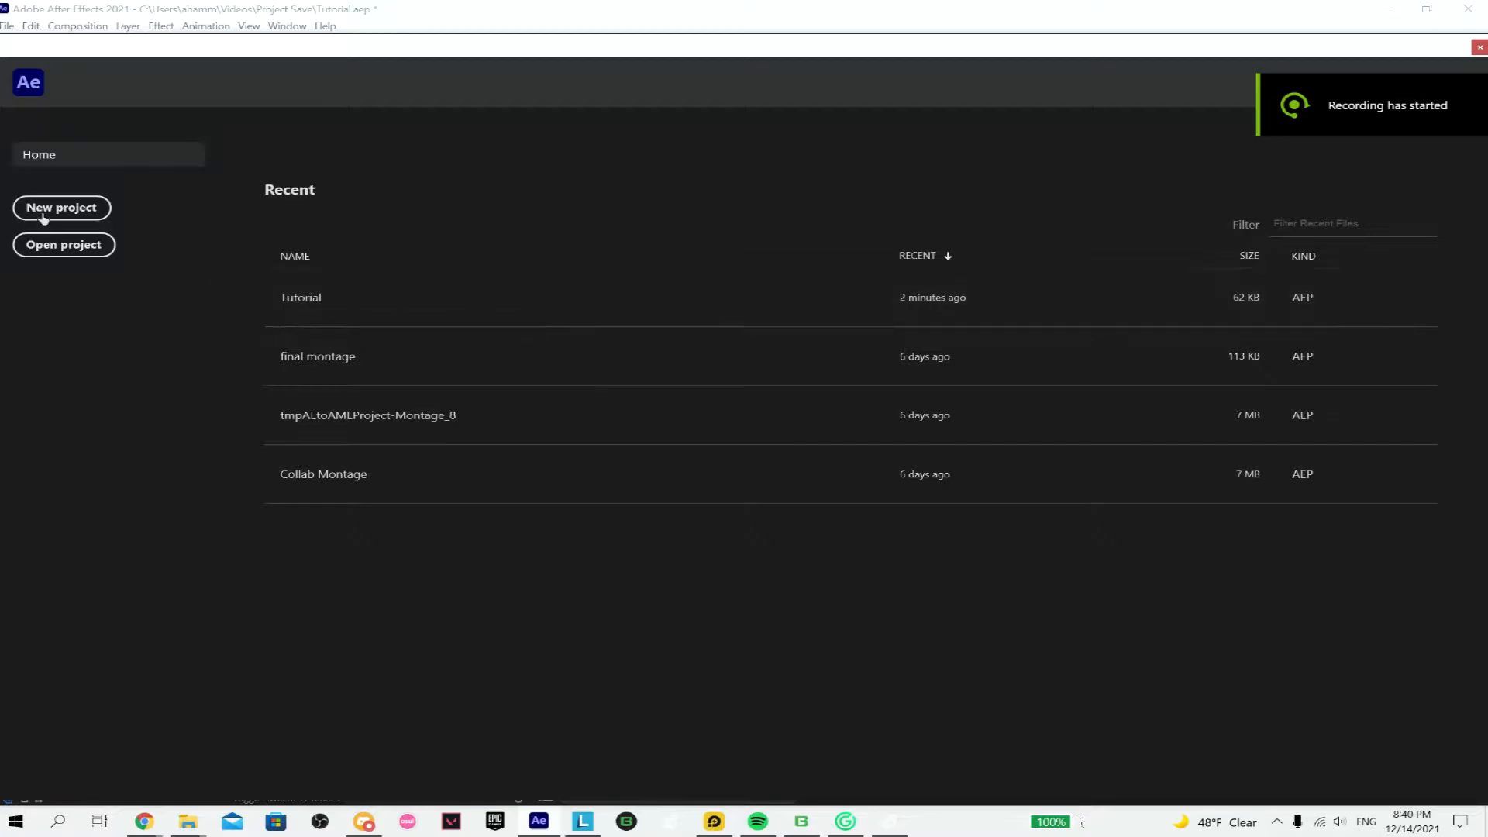
- Open the recent Tutorial project, saving the pending changes to the current project
click(304, 295)
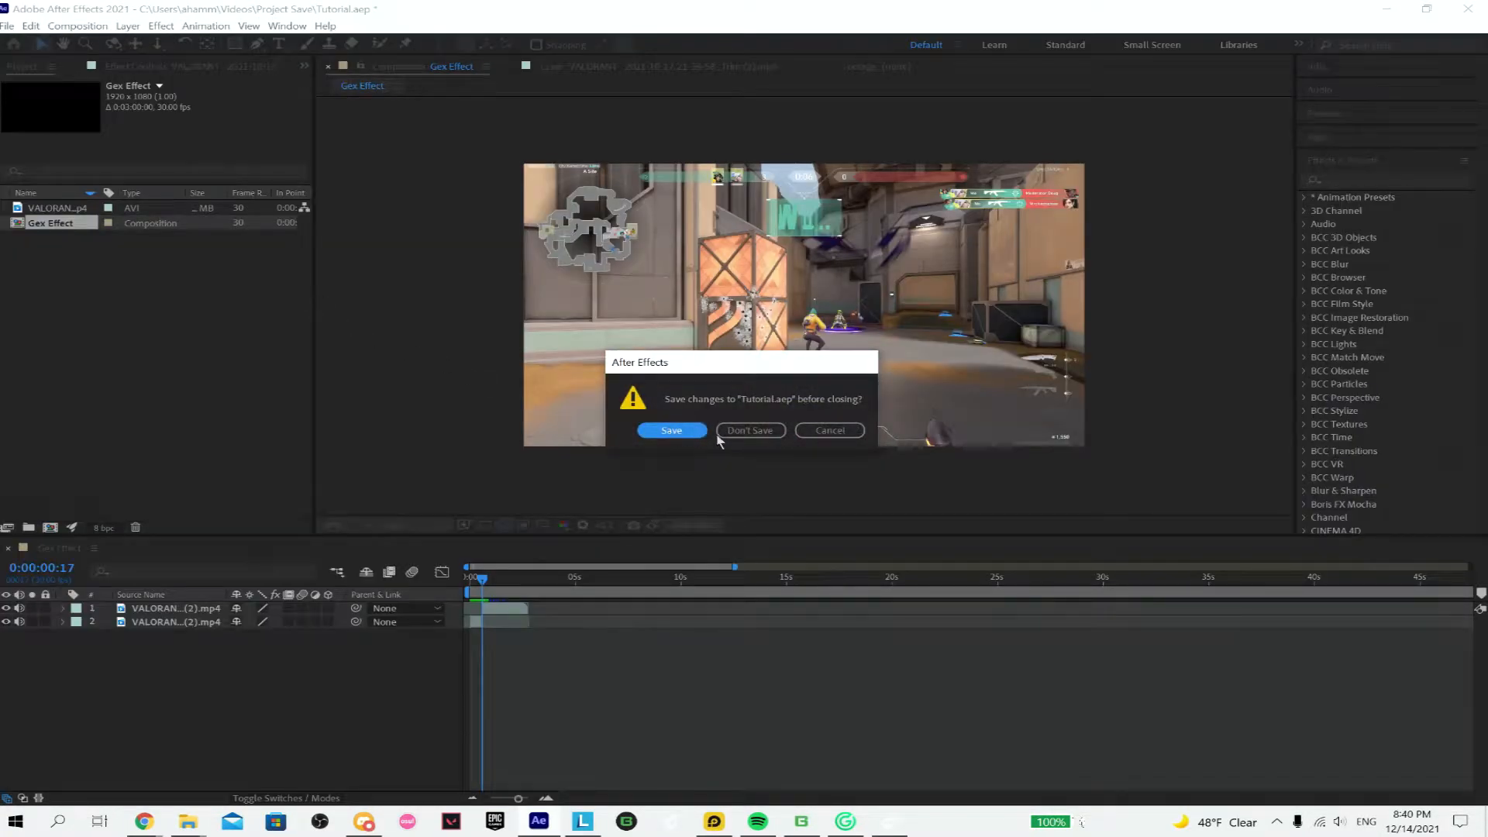
click(677, 432)
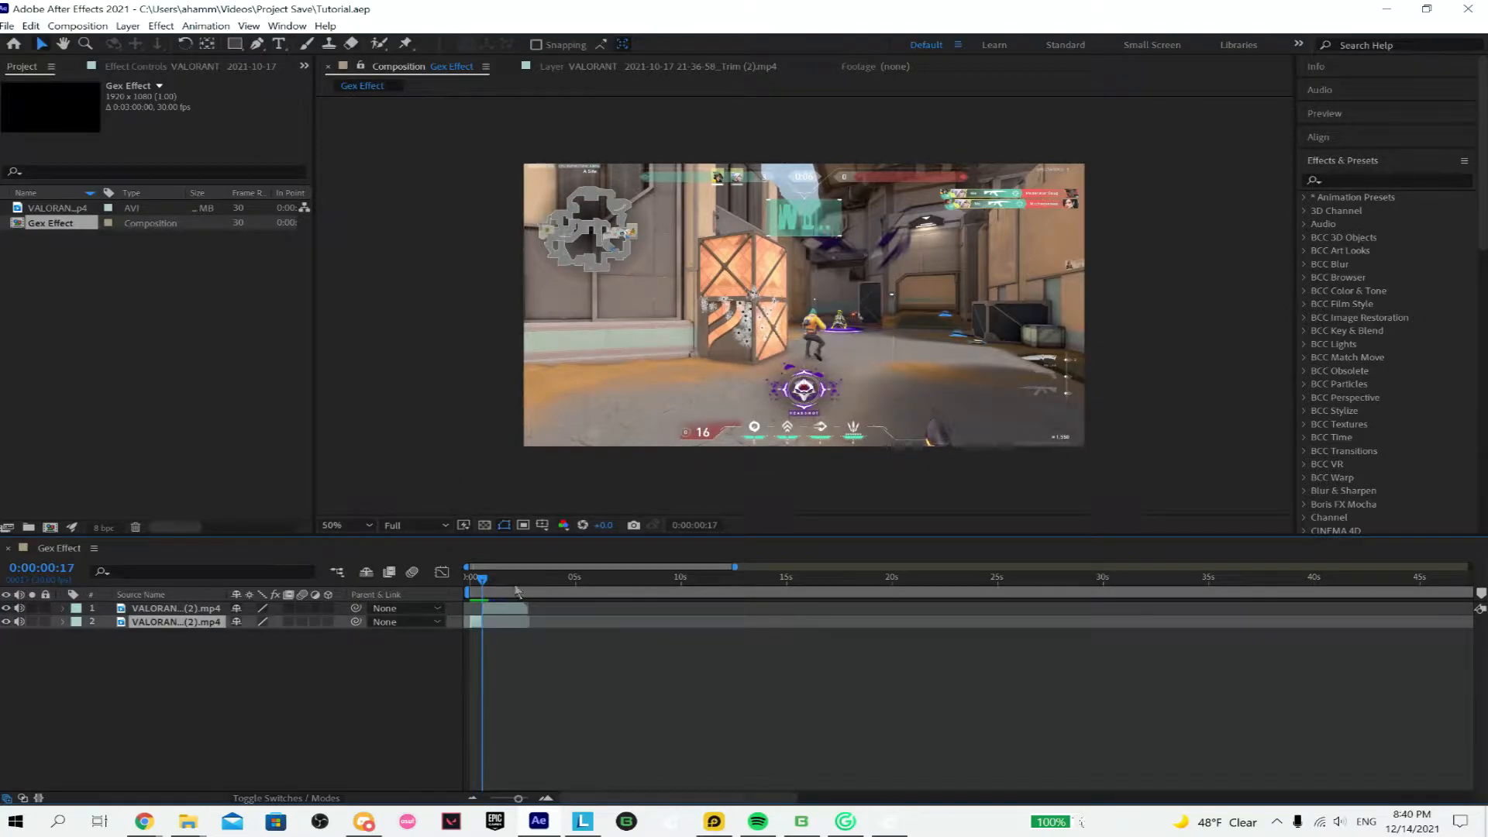
- Trim the end of the upper VALORANT clip in the Gex Effect composition to 0:00:01:02
drag(482, 587, 676, 567)
drag(775, 799, 572, 778)
drag(523, 595, 534, 587)
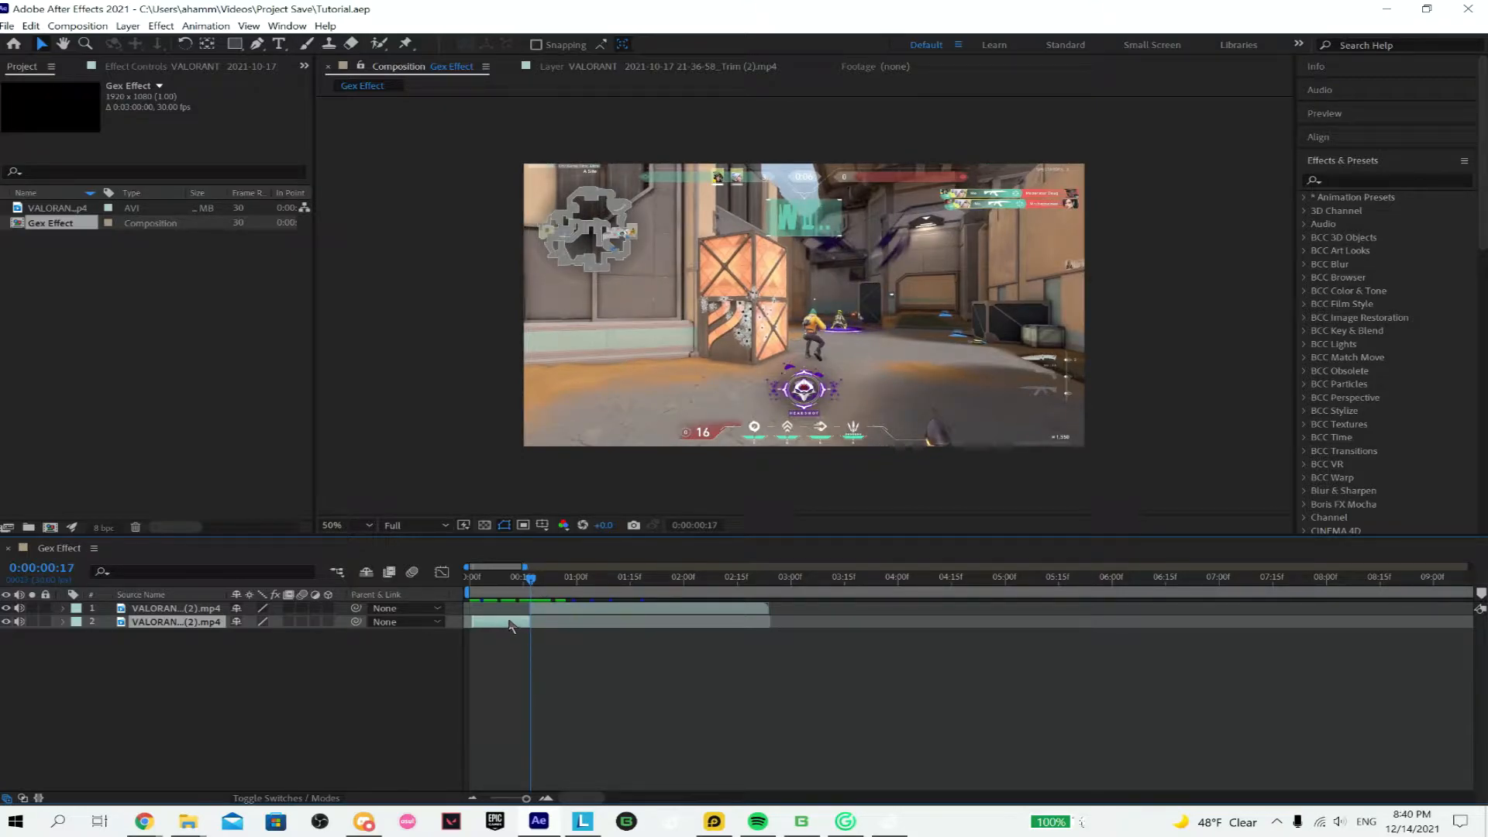
drag(526, 587, 585, 585)
click(623, 611)
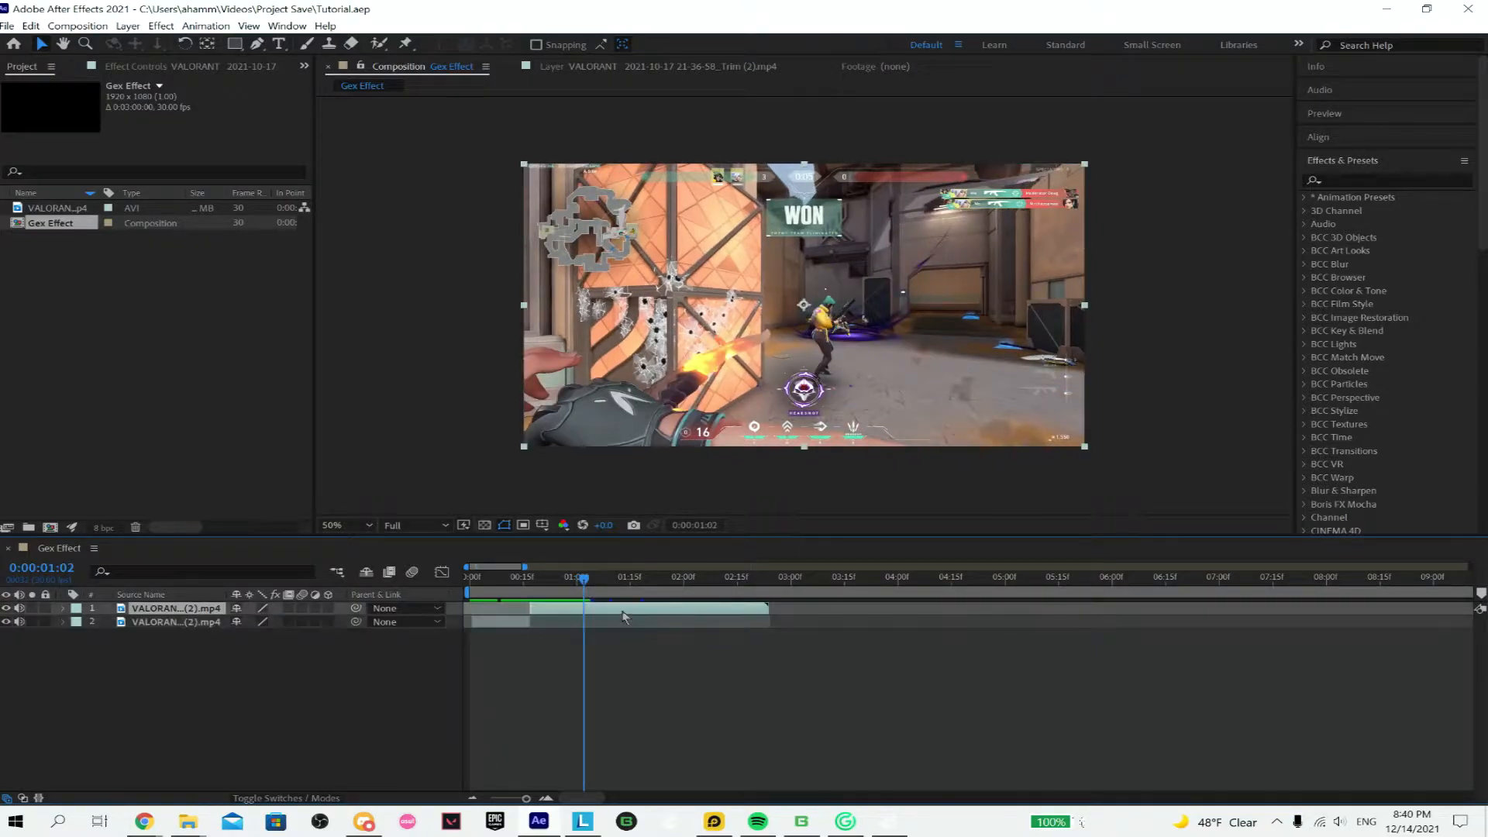
key(alt+bracketright)
- Open the upper clip in its own Layer view with the current time at its first frame, 0:00:00:17
click(555, 586)
drag(552, 587, 527, 585)
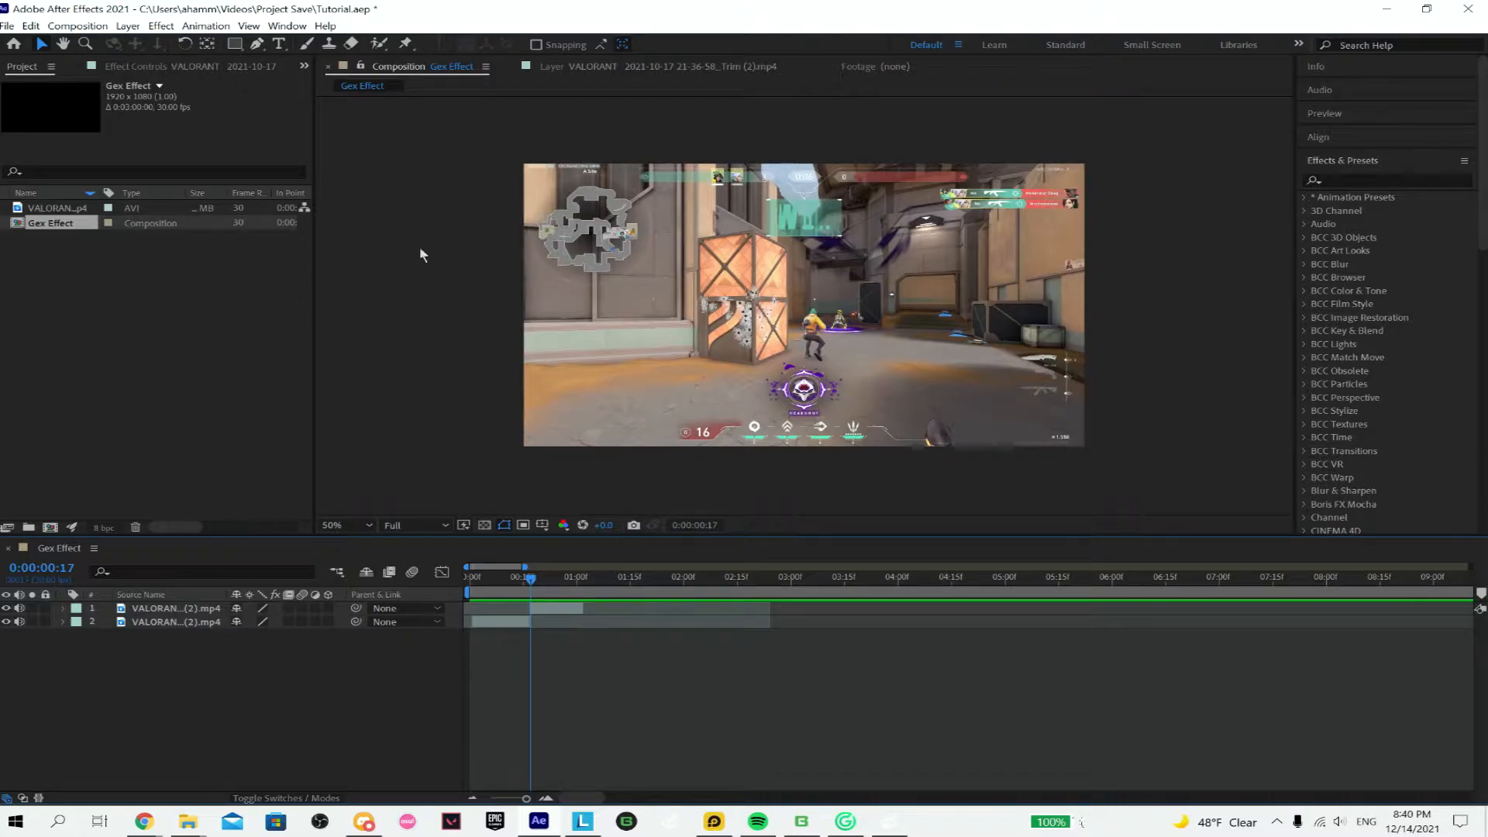
drag(532, 586, 535, 581)
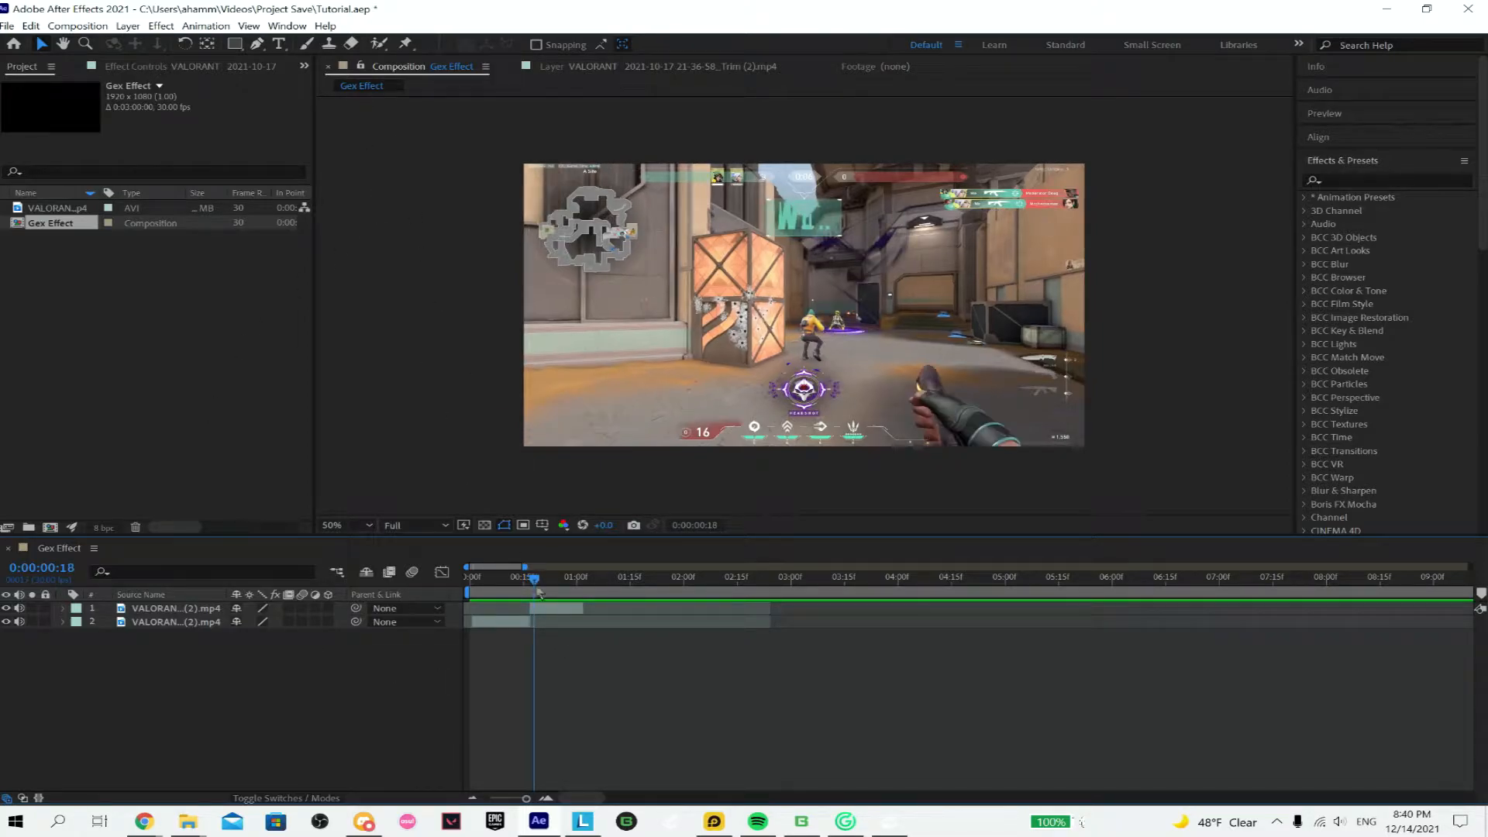
click(542, 608)
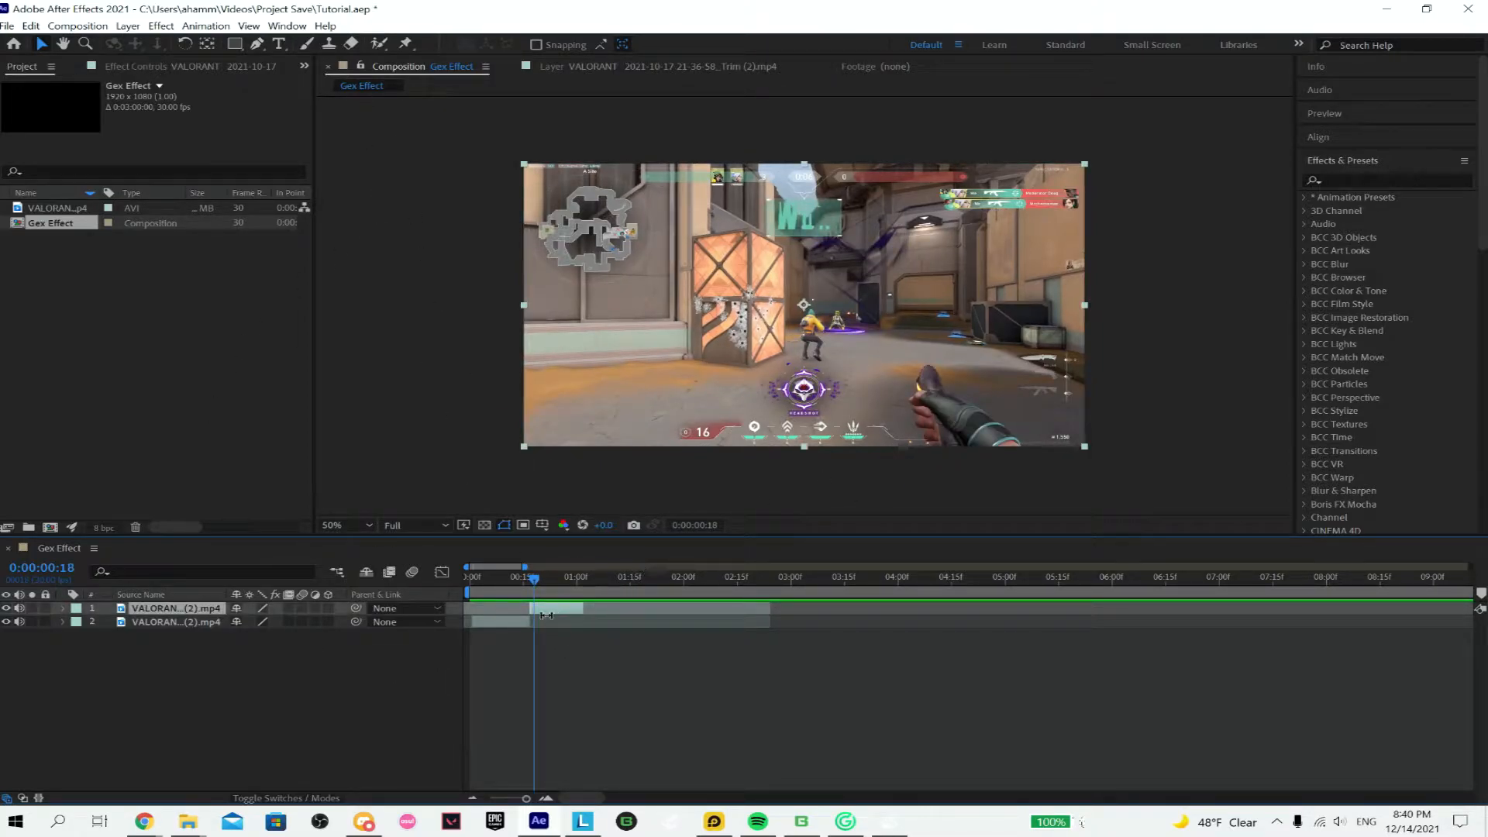
double_click(555, 609)
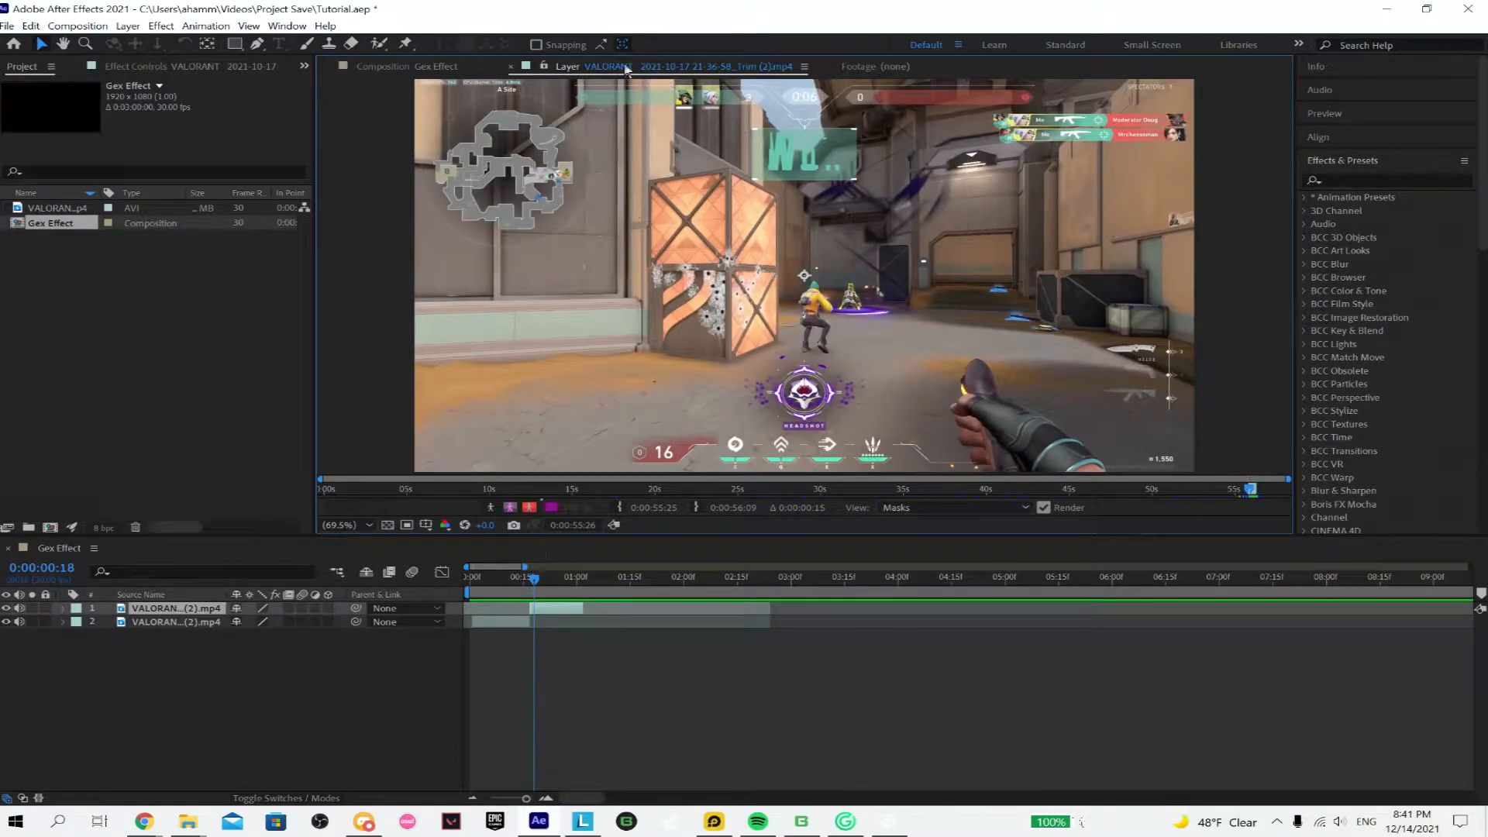
drag(535, 585, 532, 586)
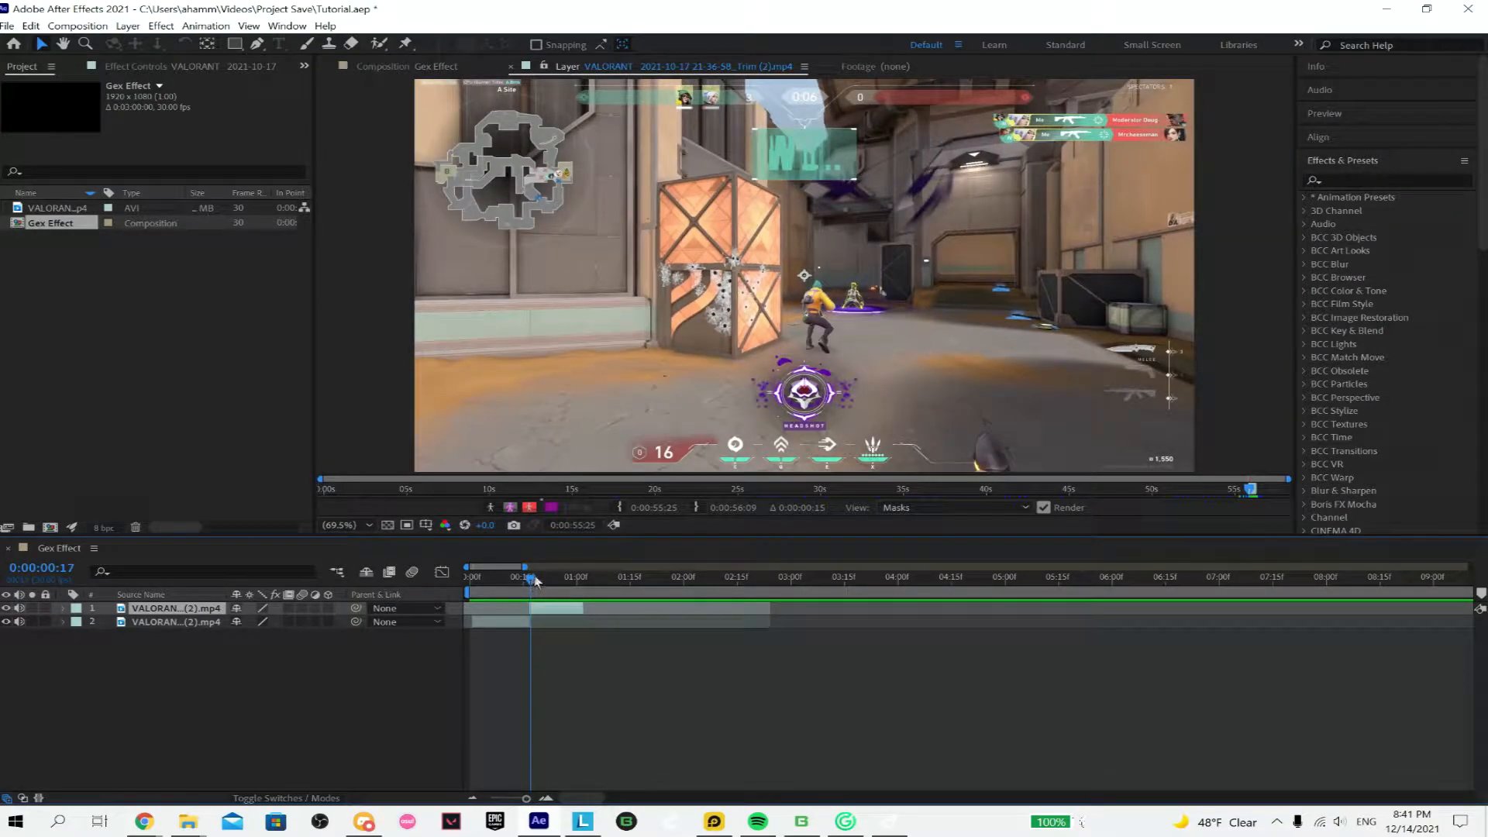
- Select the visible dark tip at the lower edge of the picture at 0:00:00:17 using a small Roto Brush
click(378, 44)
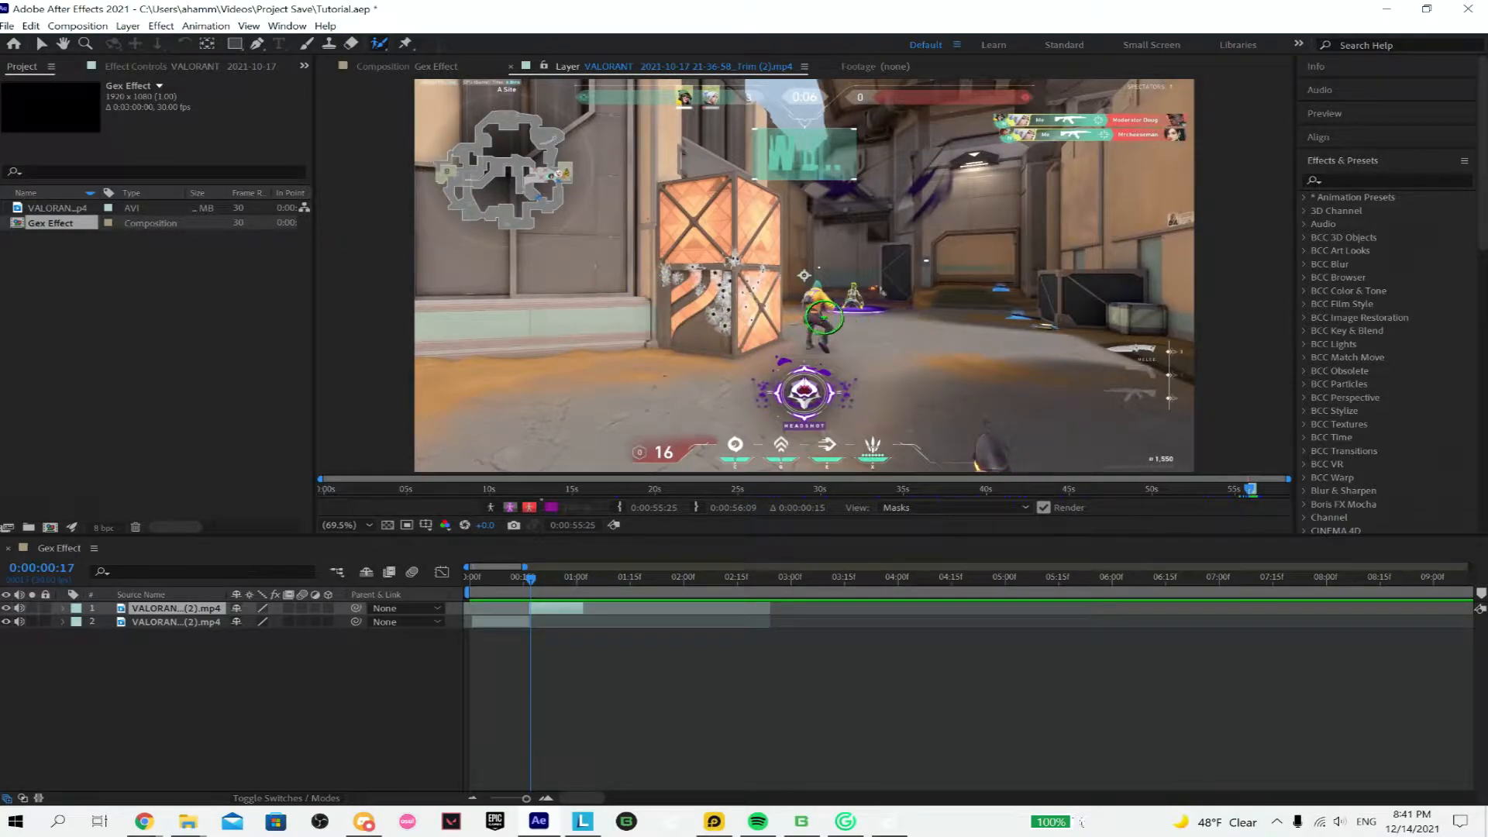
drag(825, 317, 816, 317)
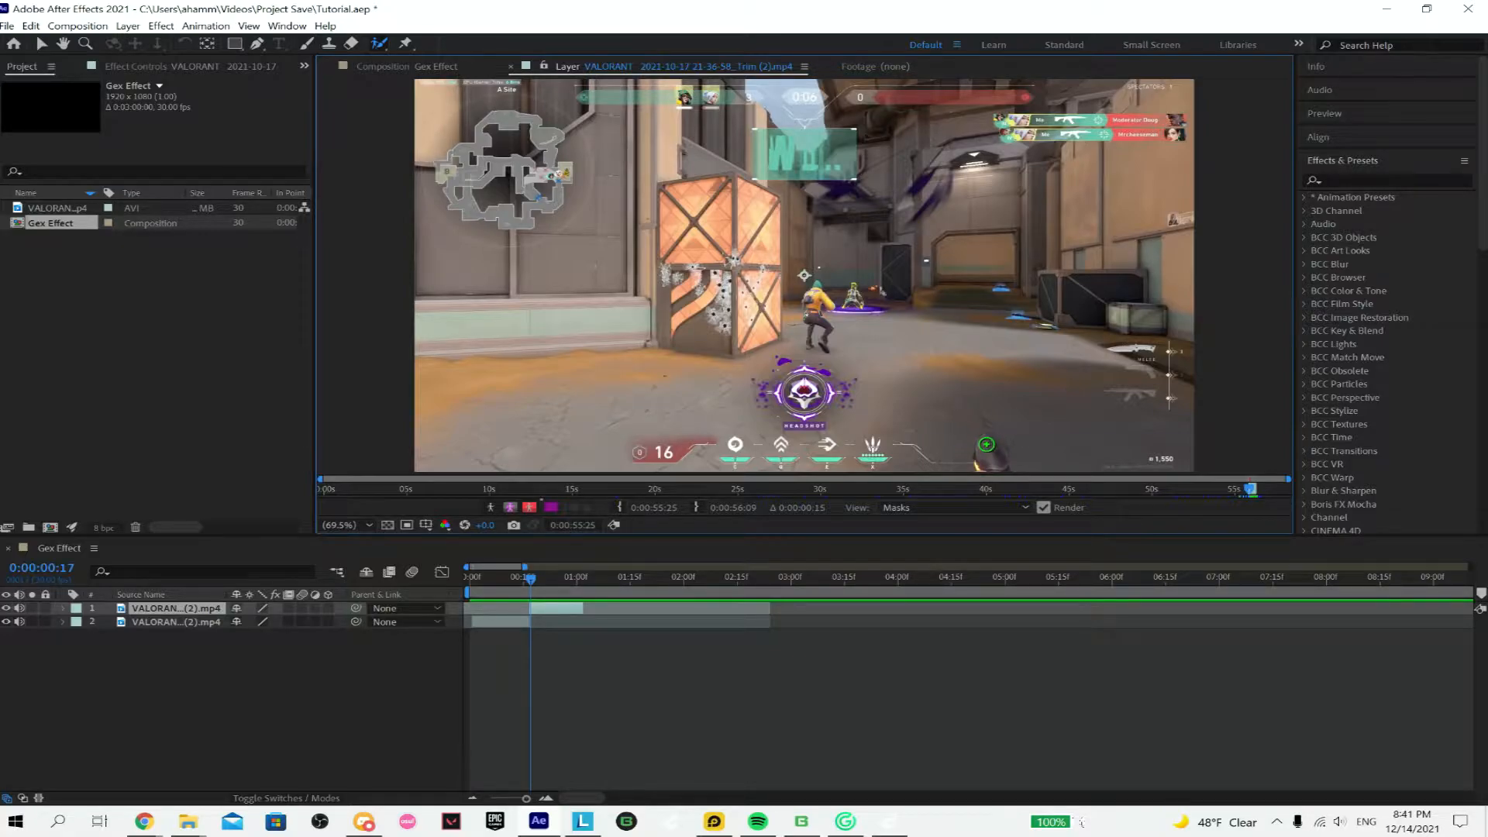
click(986, 443)
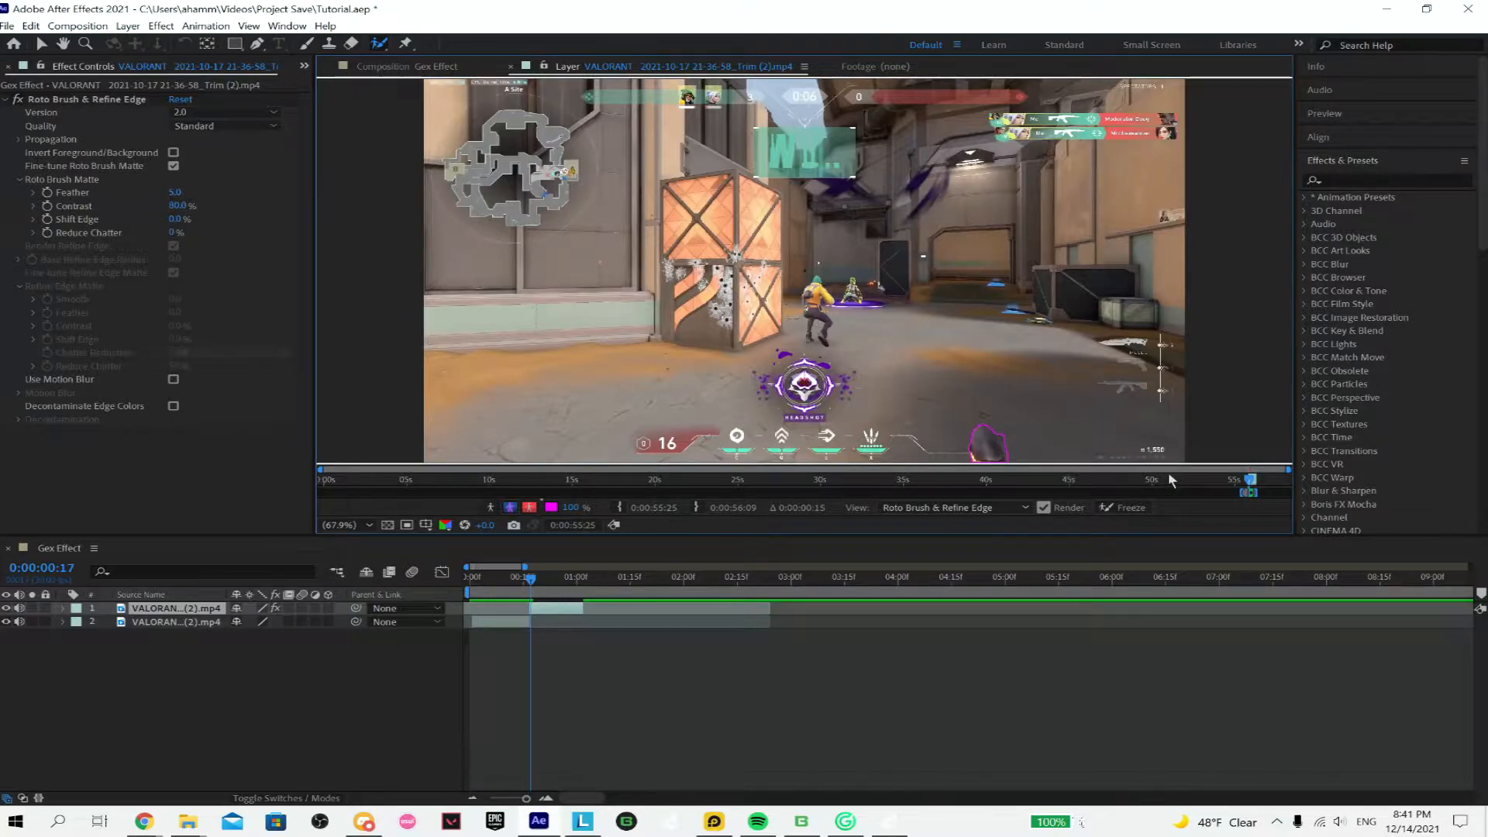
- Correct the Roto Brush selection to cover the whole hand and arm on frames 0:00:00:18 and 0:00:00:19
key(Page_Down)
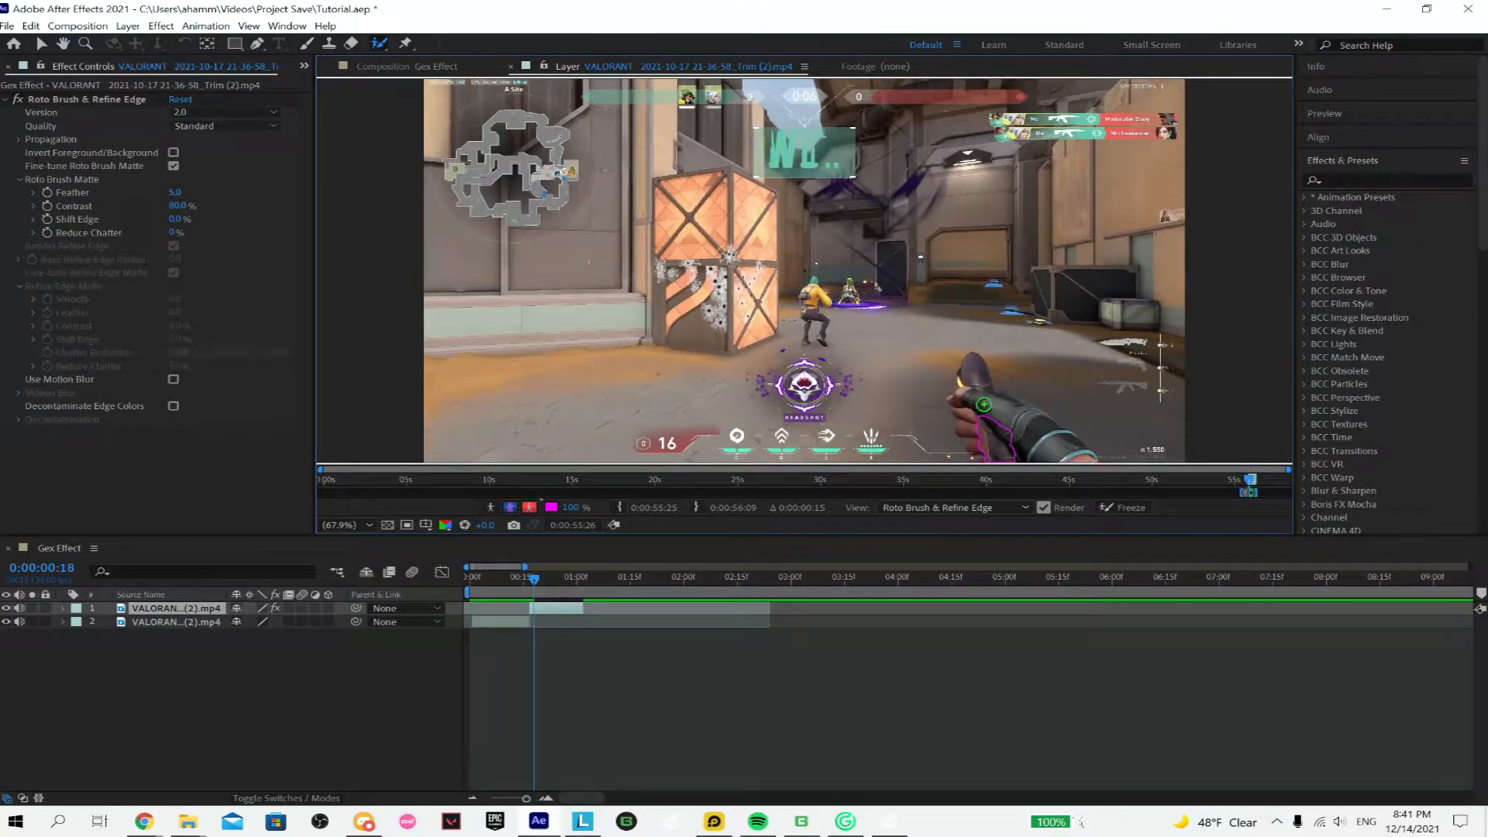
mouse_move(974, 377)
mouse_down()
mouse_move(981, 449)
mouse_move(1062, 467)
mouse_move(1069, 456)
mouse_move(984, 393)
mouse_up()
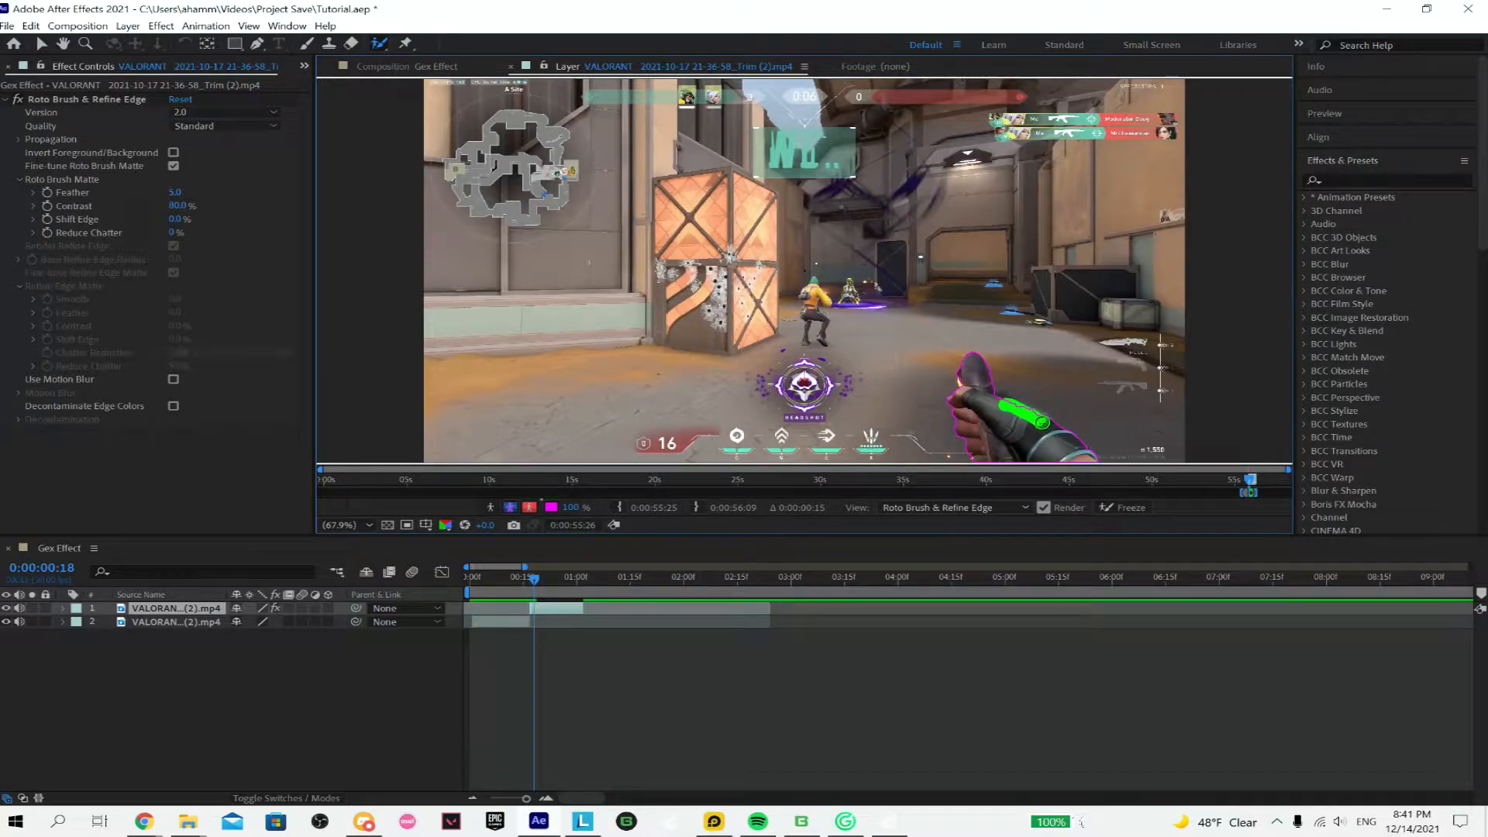
key(Page_Down)
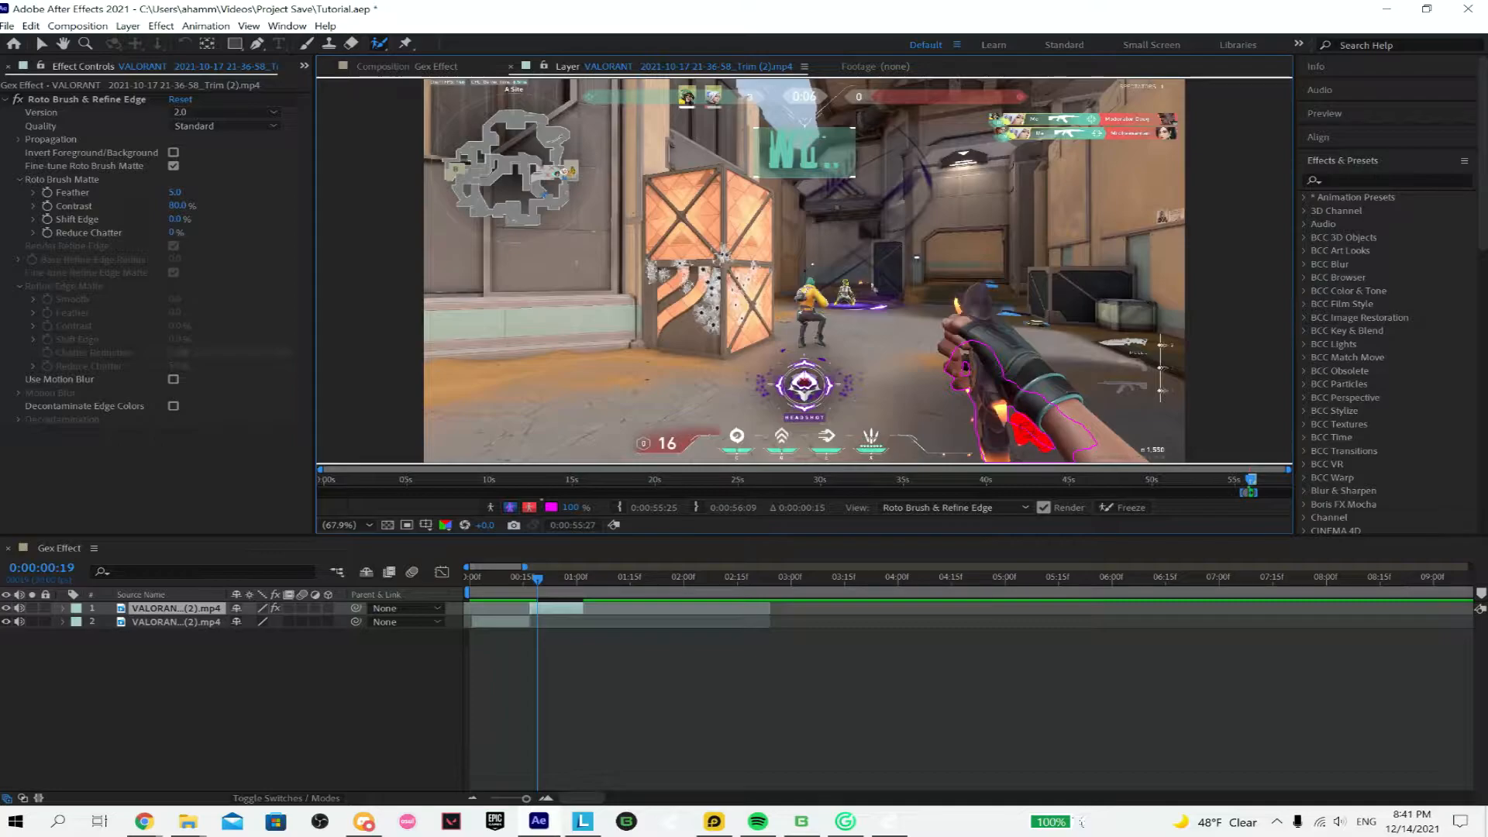
mouse_move(1014, 399)
mouse_down()
mouse_move(1102, 454)
mouse_move(1000, 341)
mouse_move(972, 329)
mouse_move(963, 346)
mouse_up()
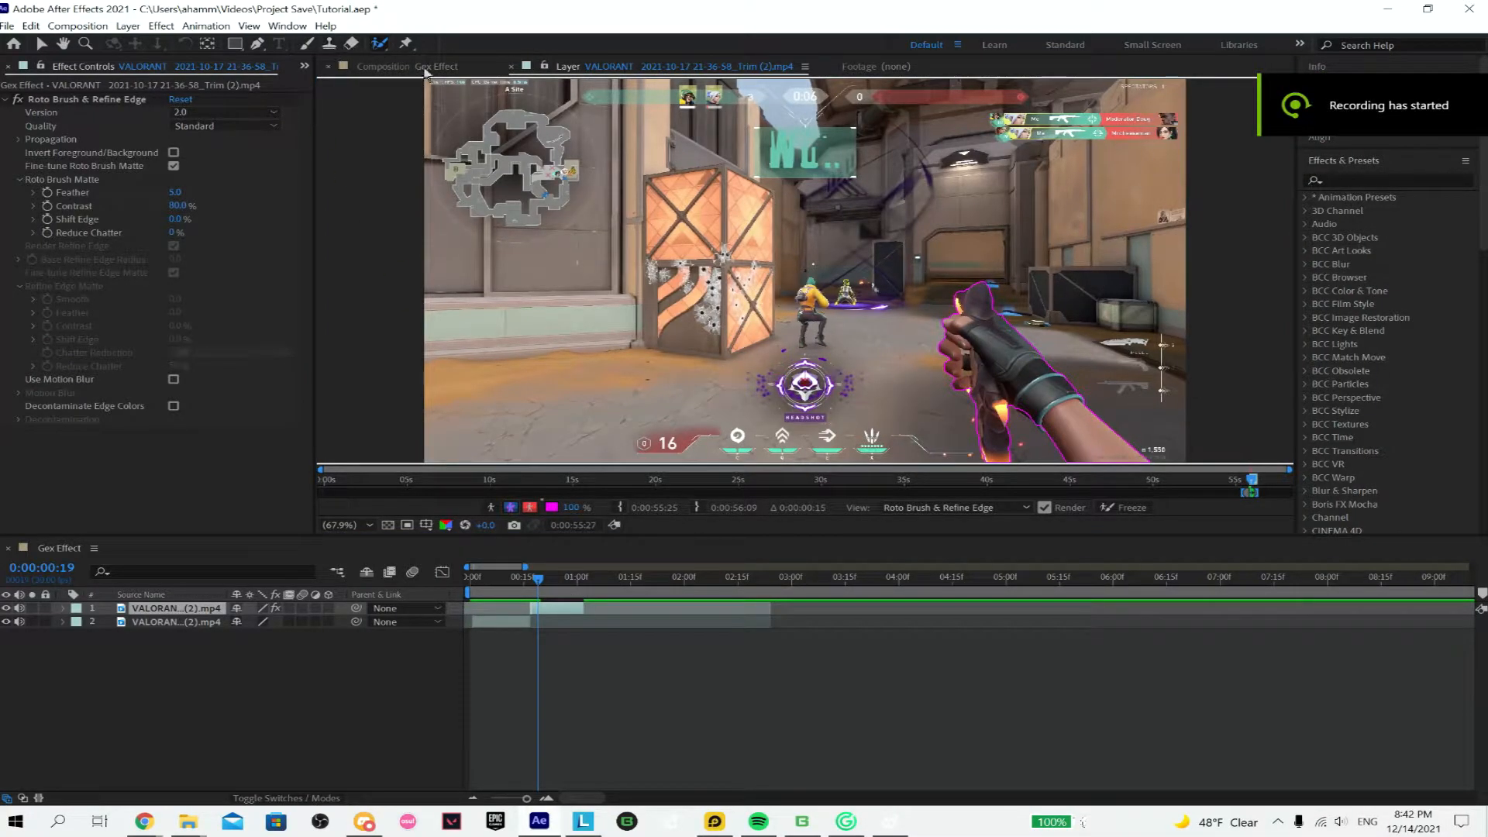
- Continue refining the Roto Brush selection of the hand and arm on frames 0:00:00:20 and 0:00:00:21
key(space)
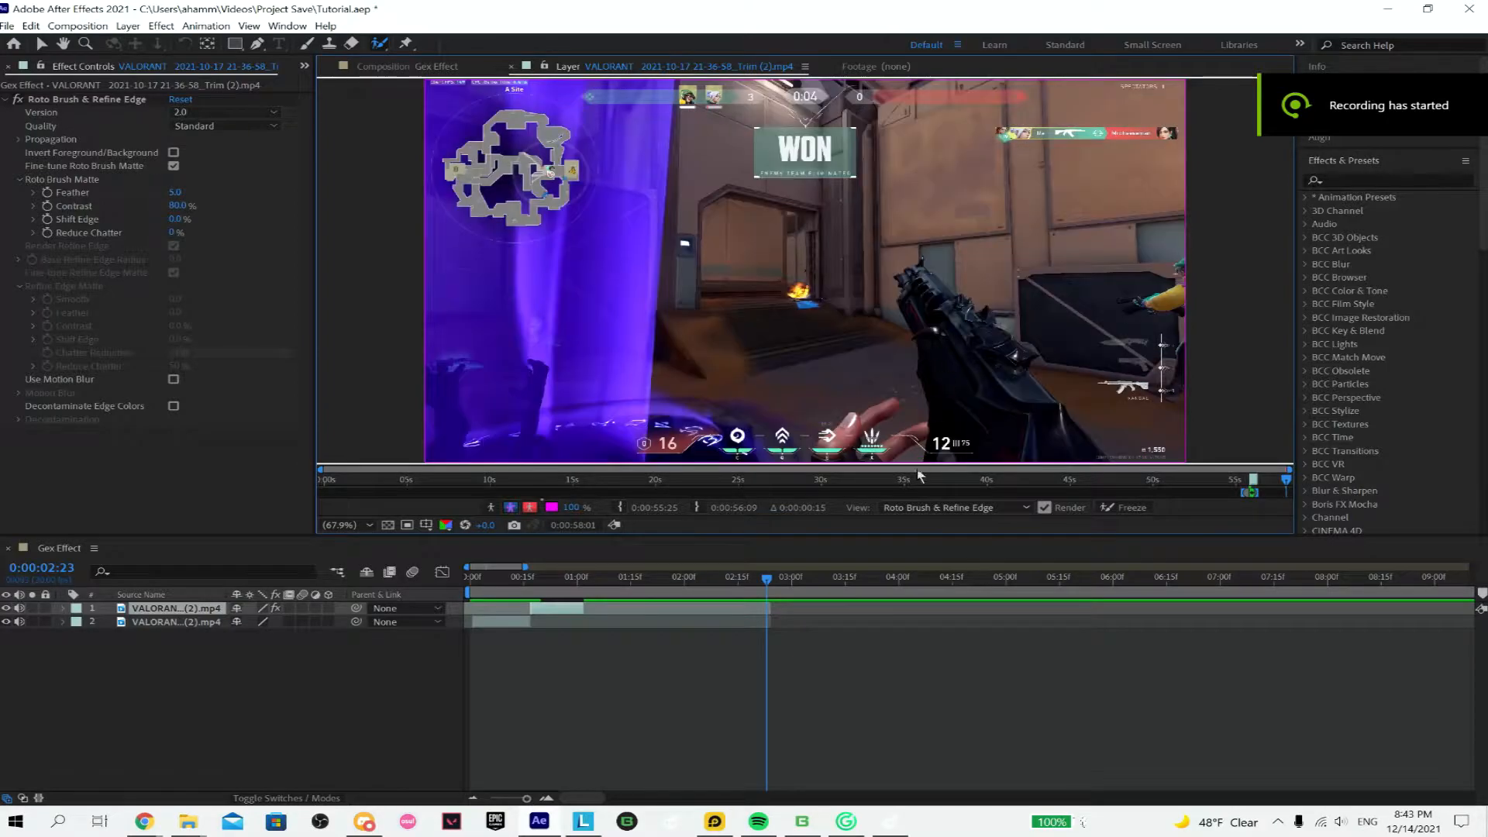
key(space)
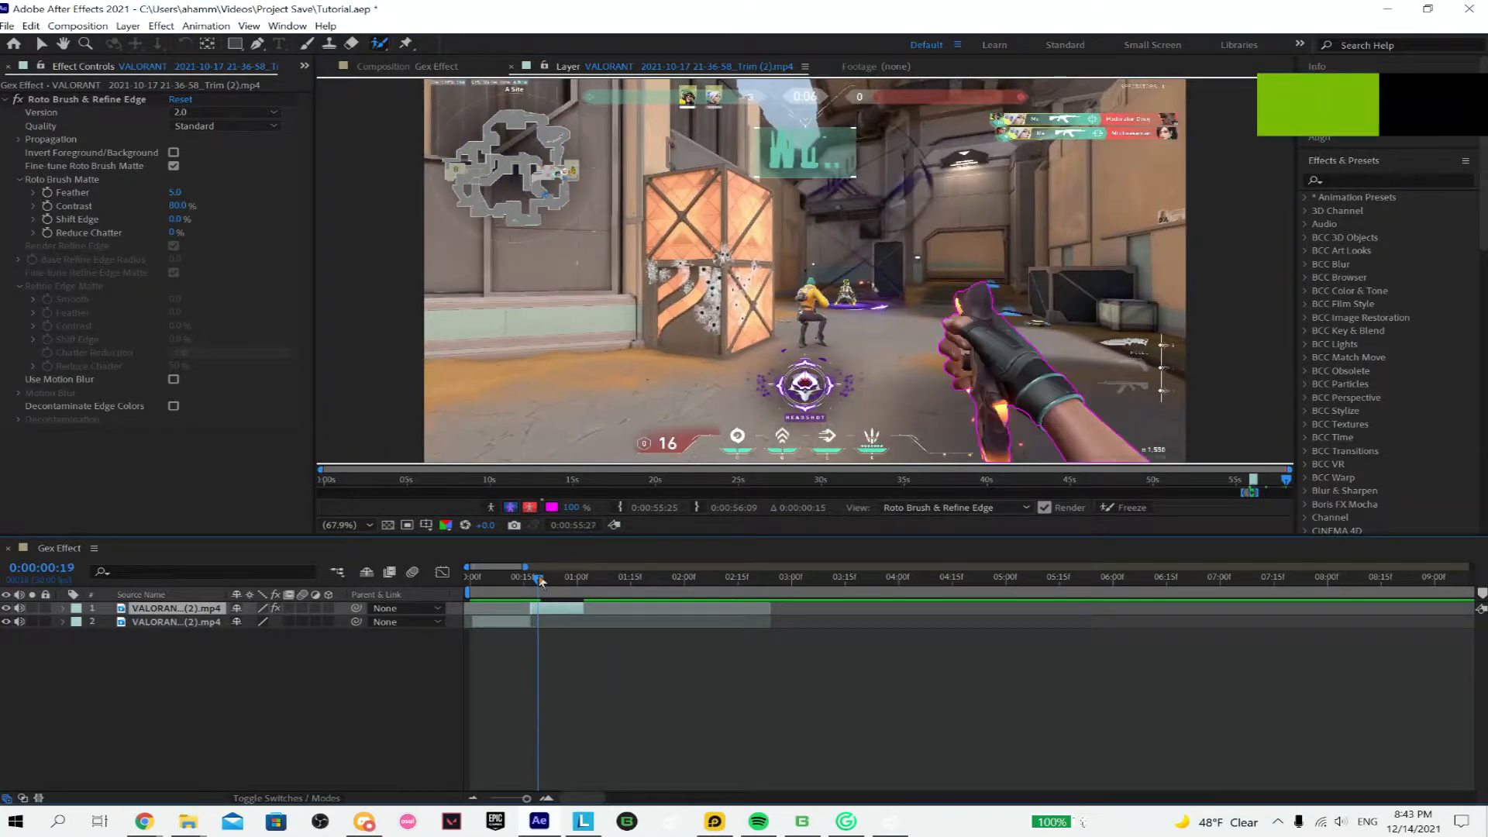
drag(538, 578, 538, 578)
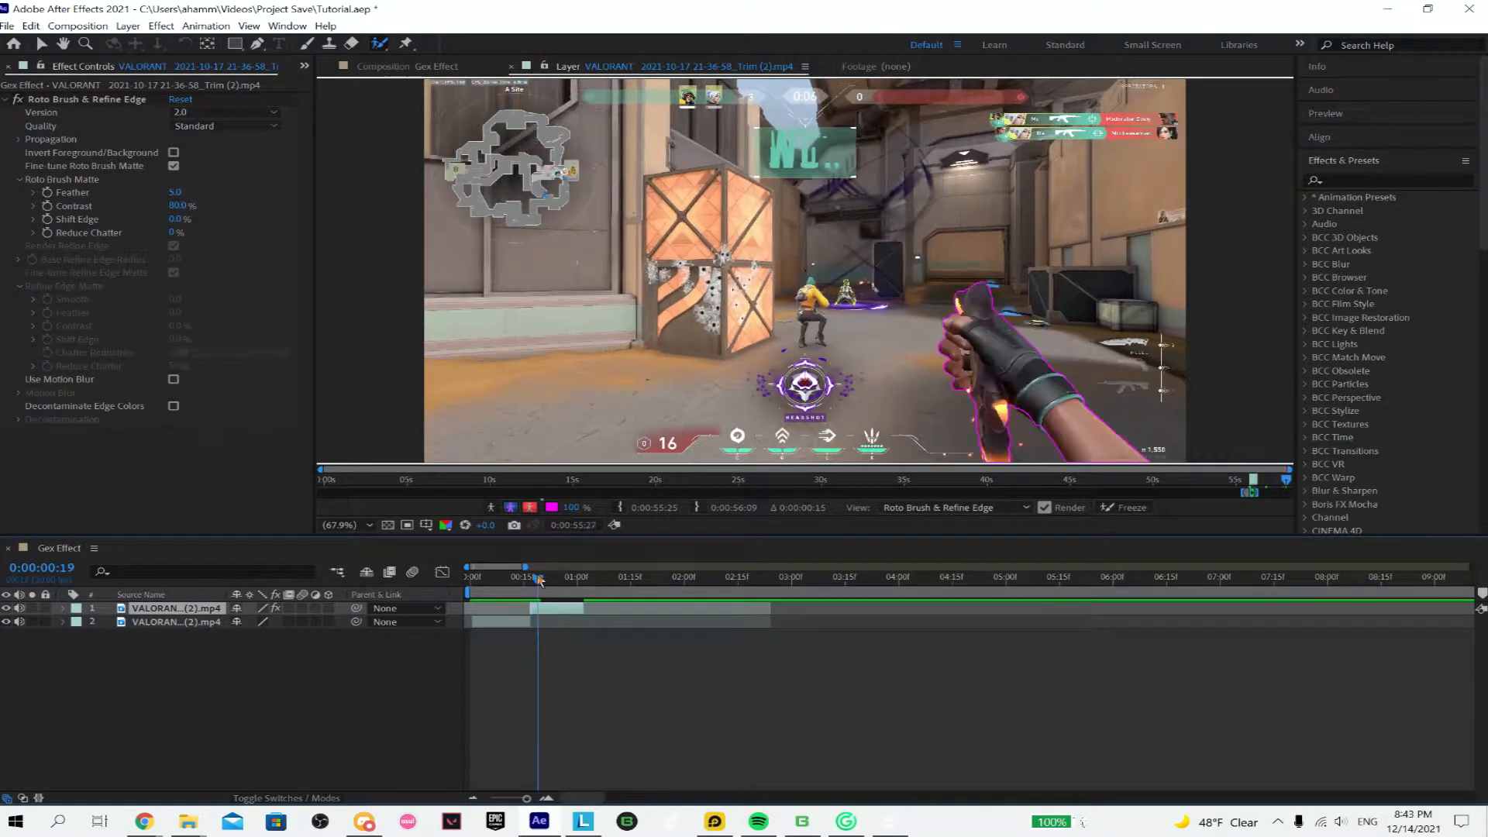
key(Page_Down)
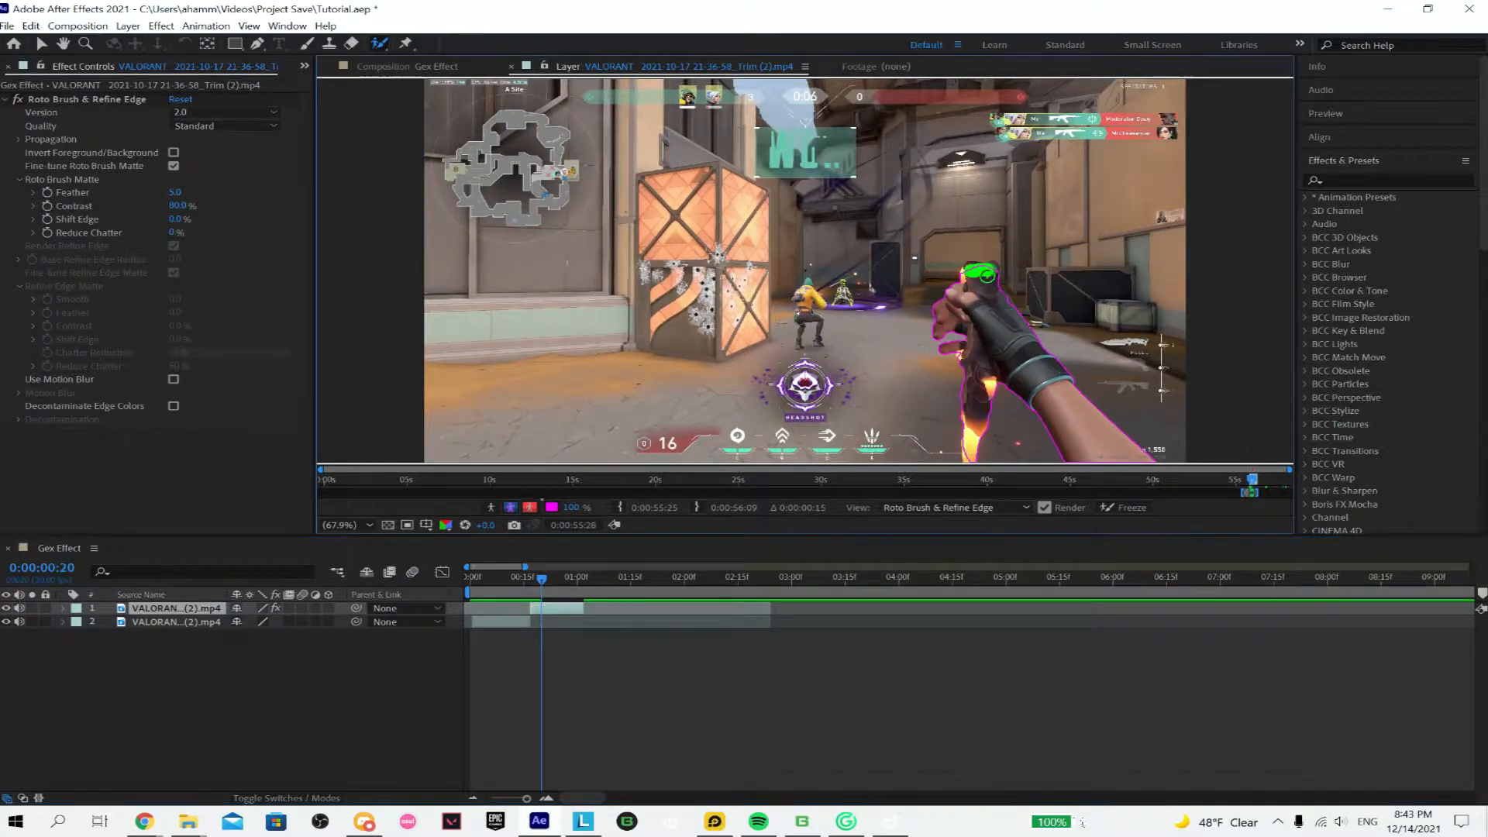
key(Page_Down)
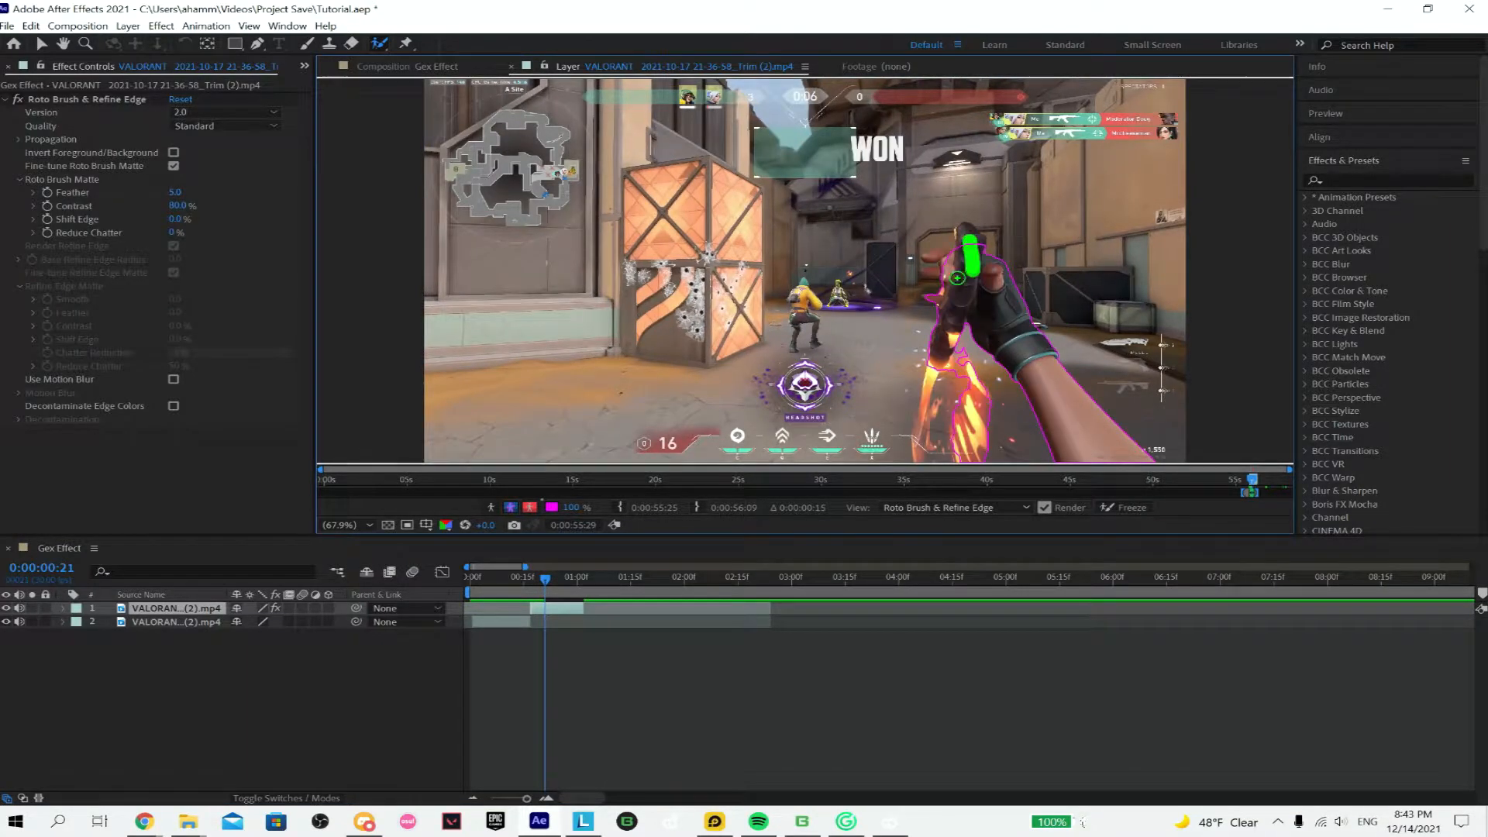
click(947, 262)
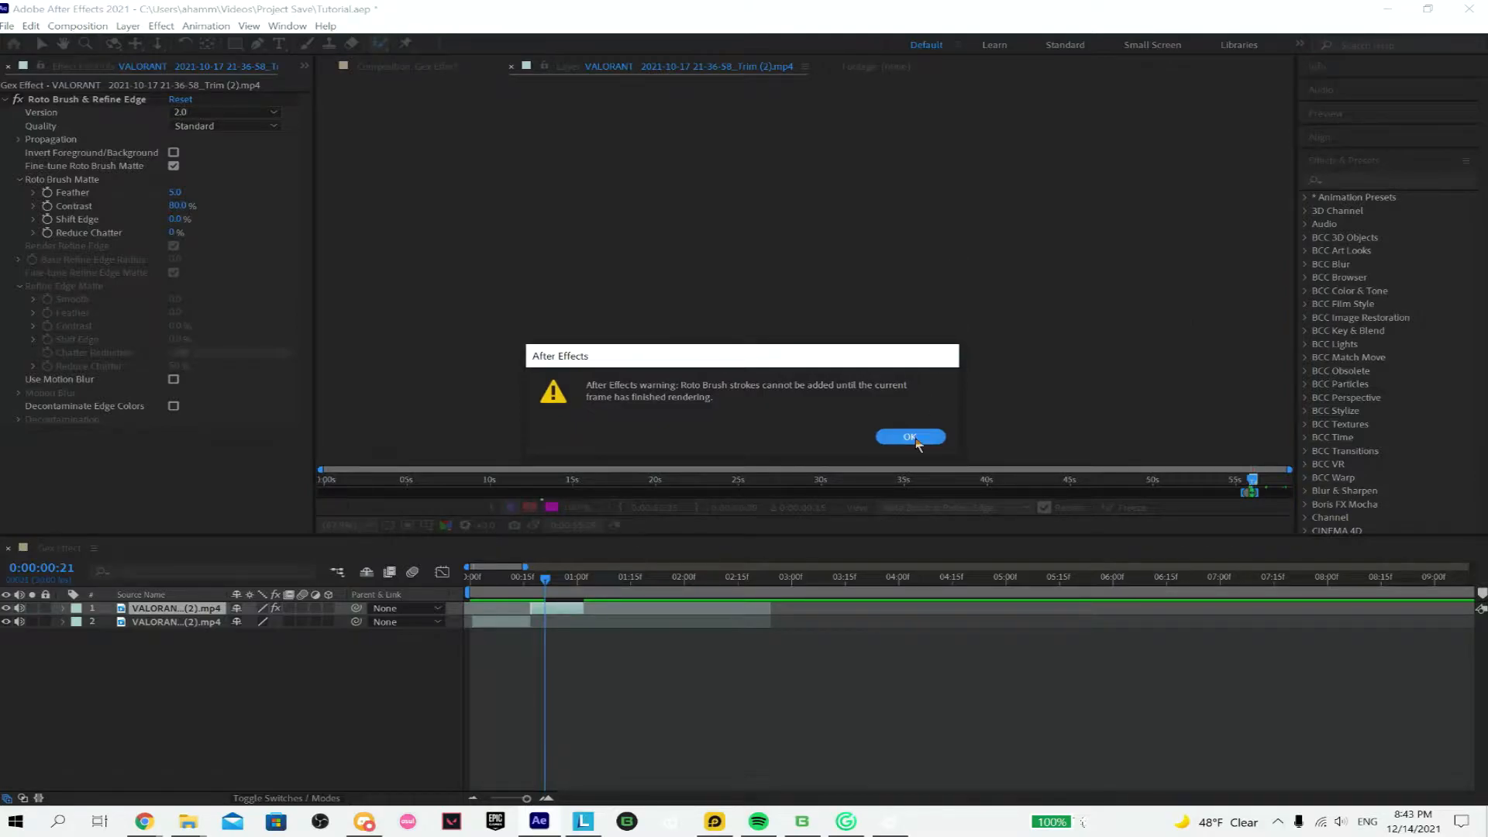
click(914, 438)
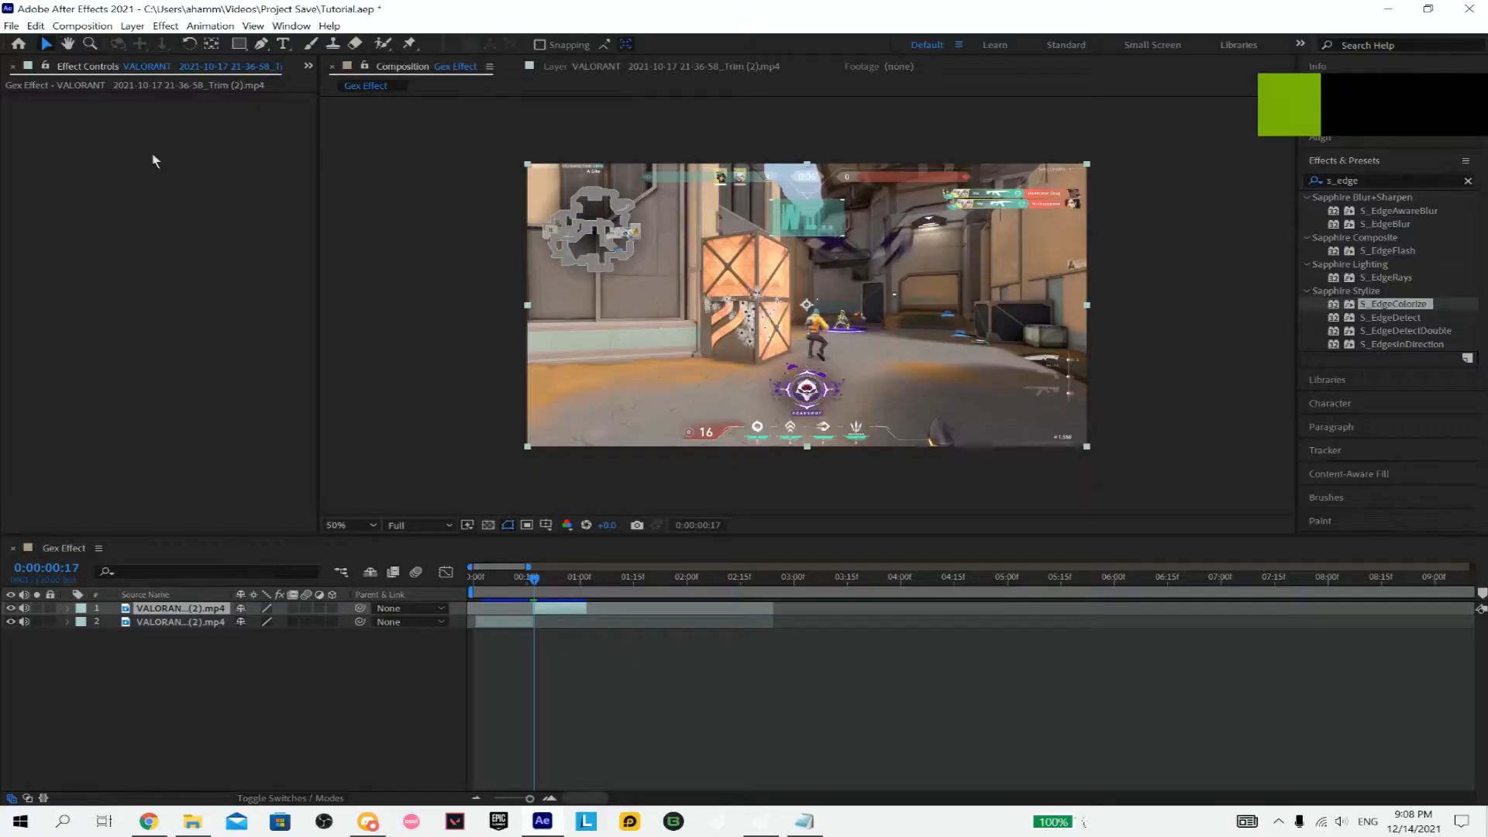
- Return to the Gex Effect composition view with the current time at the cut-out clip's start, 0:00:00:17
double_click(402, 70)
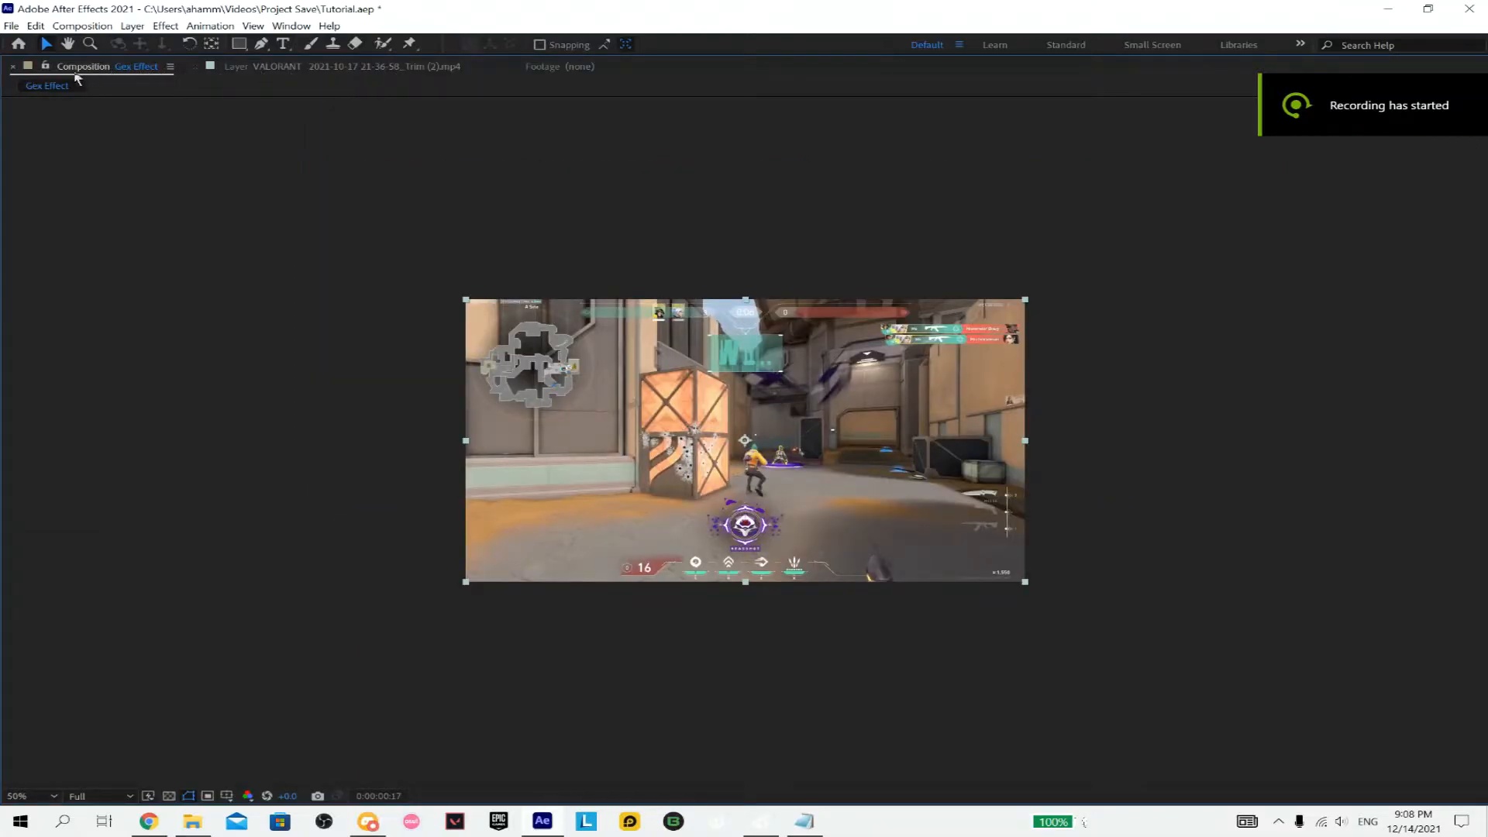
key(grave)
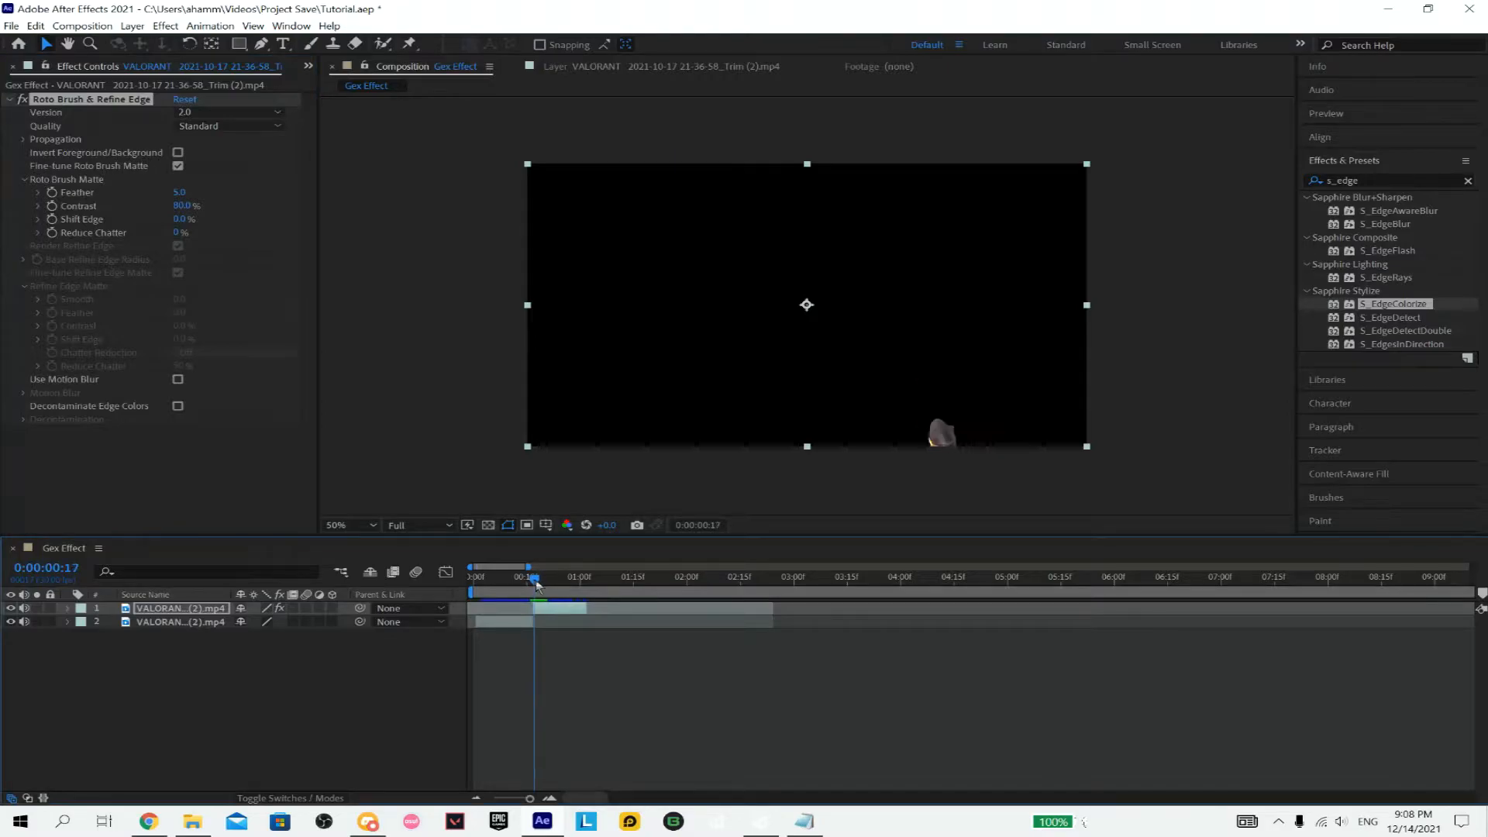
click(403, 70)
mouse_move(539, 593)
mouse_down()
mouse_move(579, 589)
mouse_move(535, 593)
mouse_up()
- Duplicate the top VALORANT layer that carries the Roto Brush cut-out
click(558, 613)
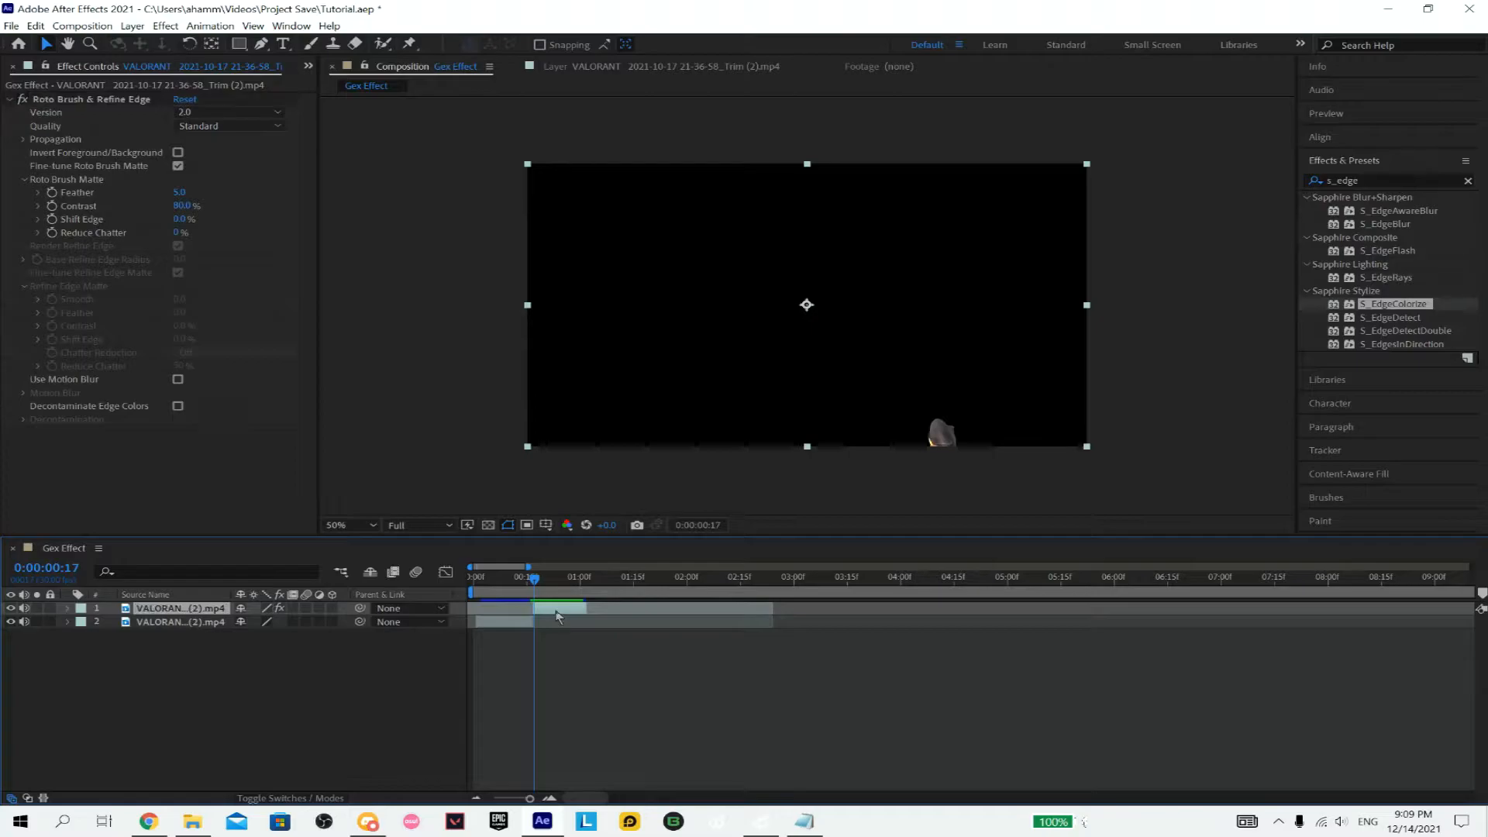
right_click(550, 614)
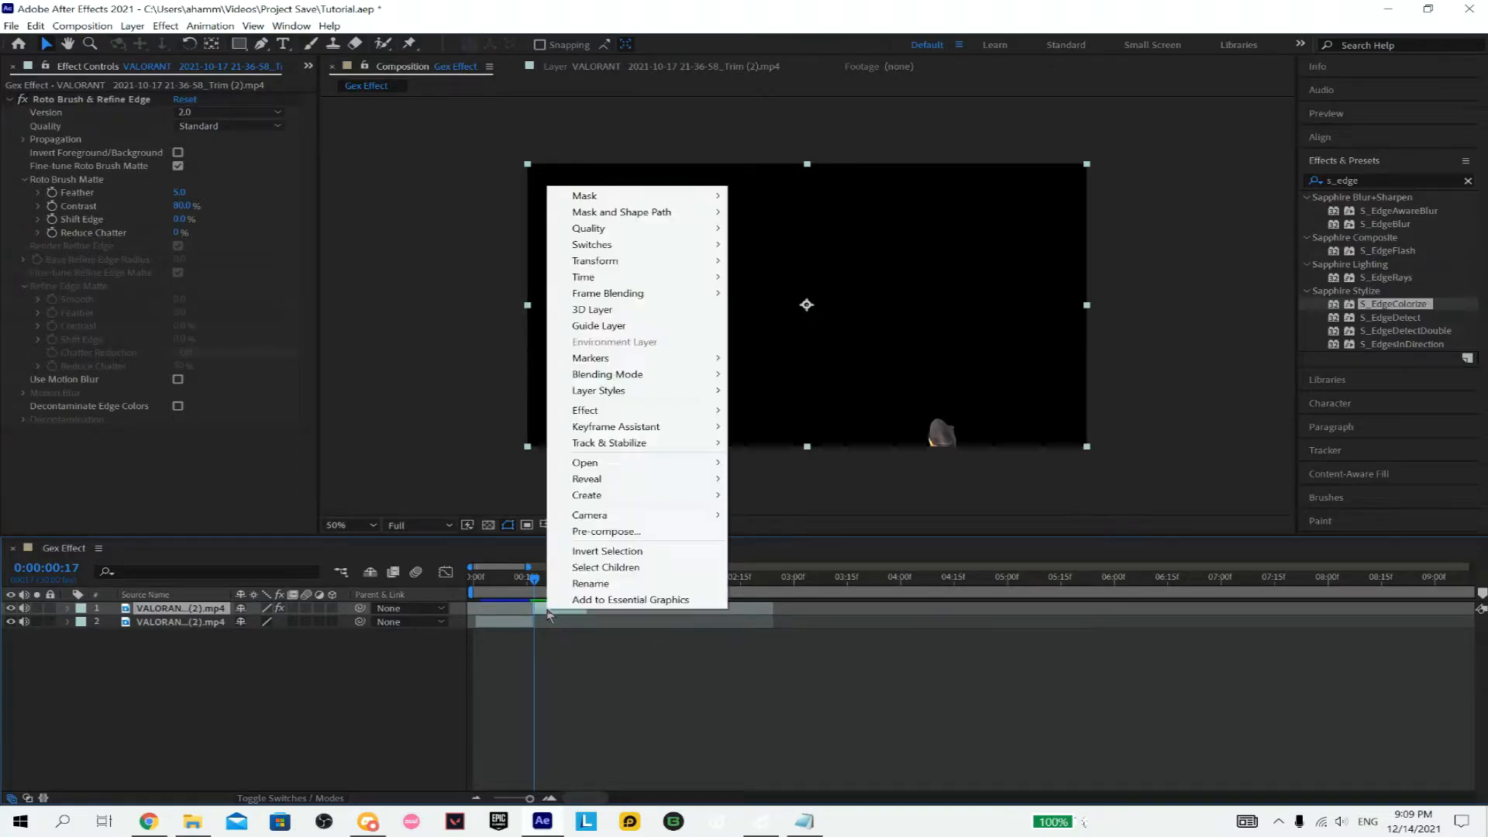
click(534, 608)
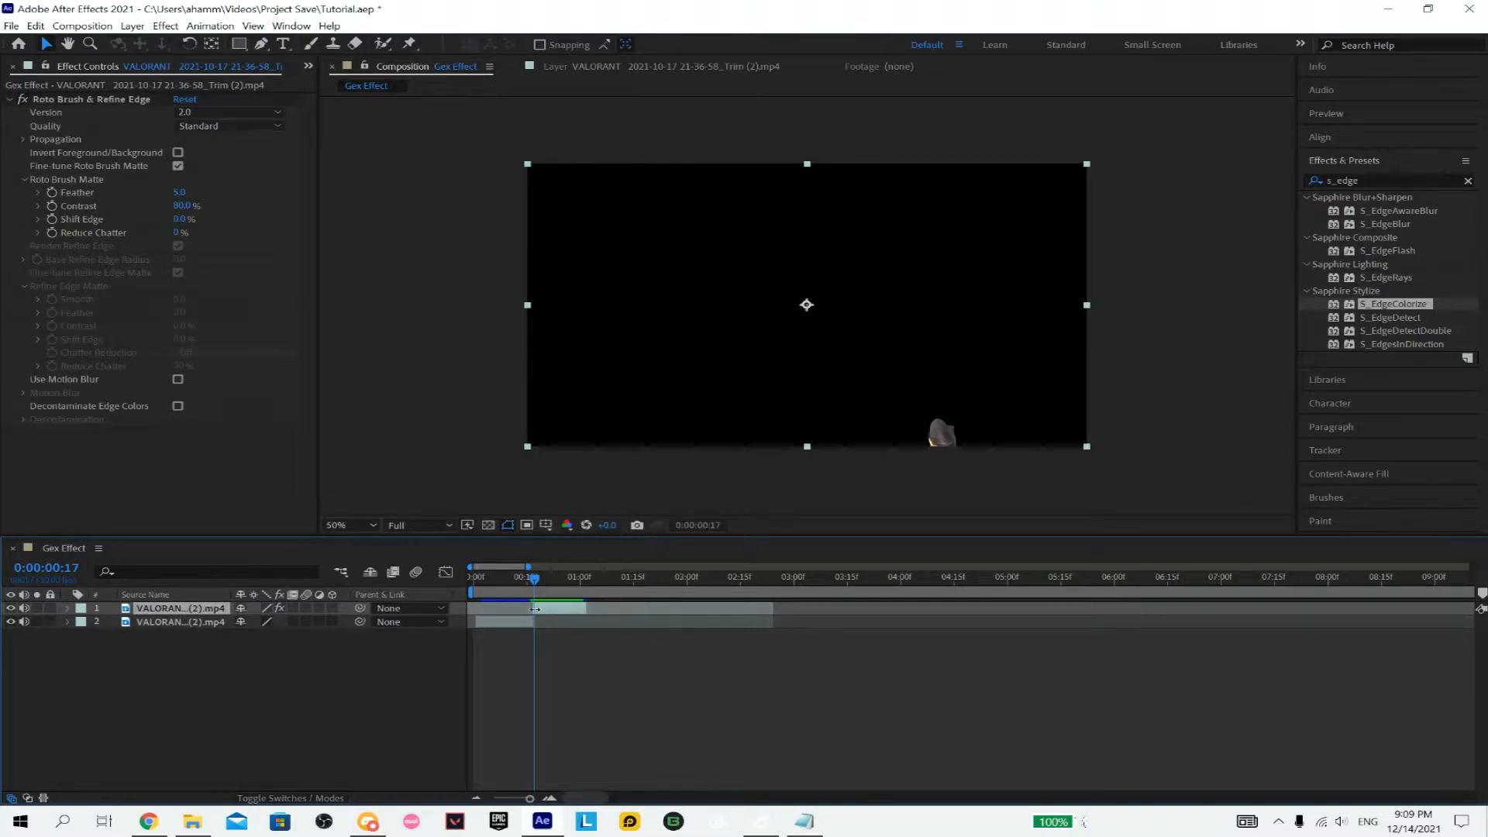
key(ctrl+d)
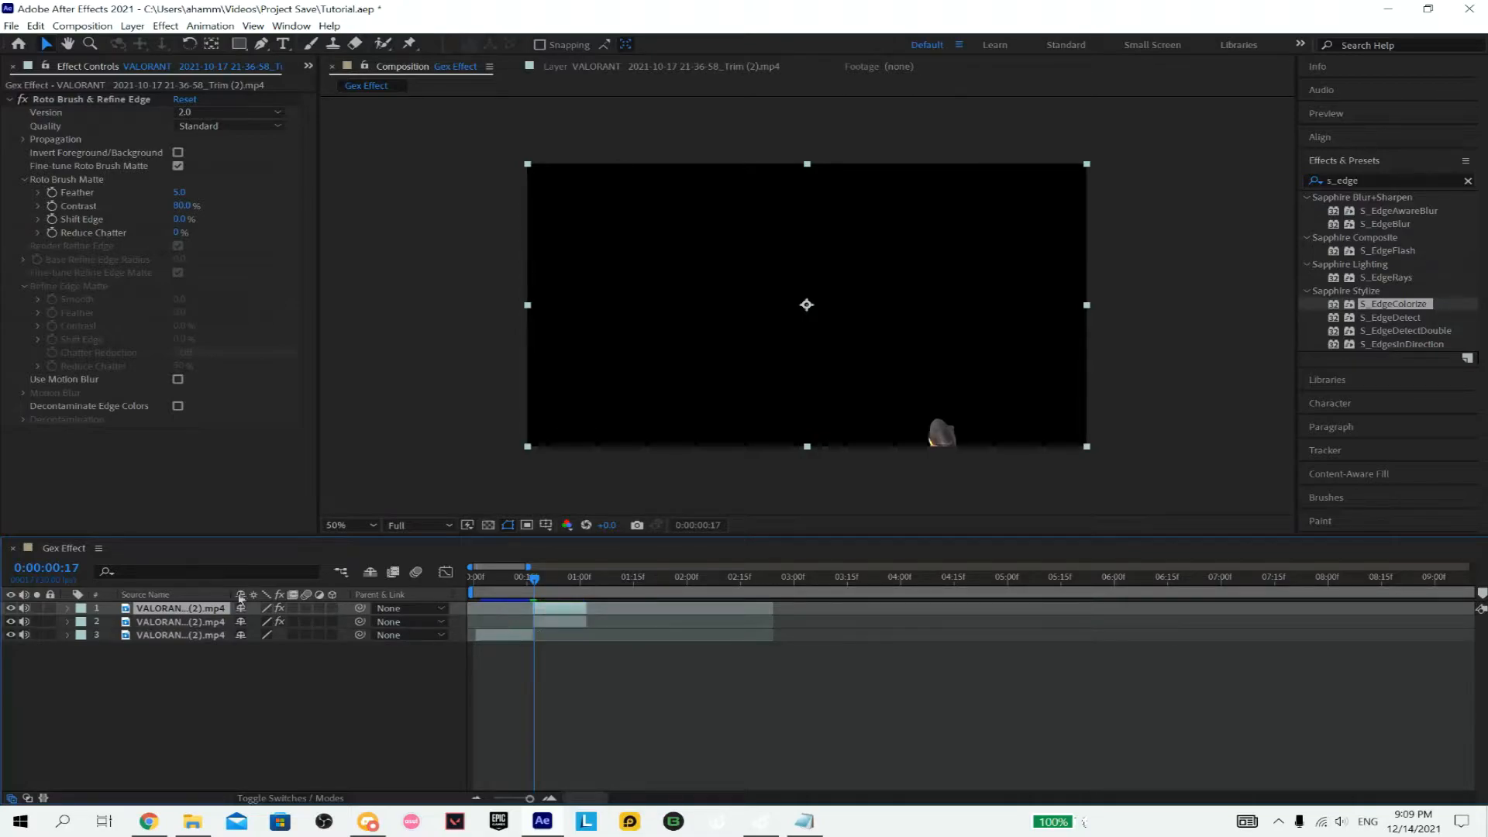
right_click(207, 608)
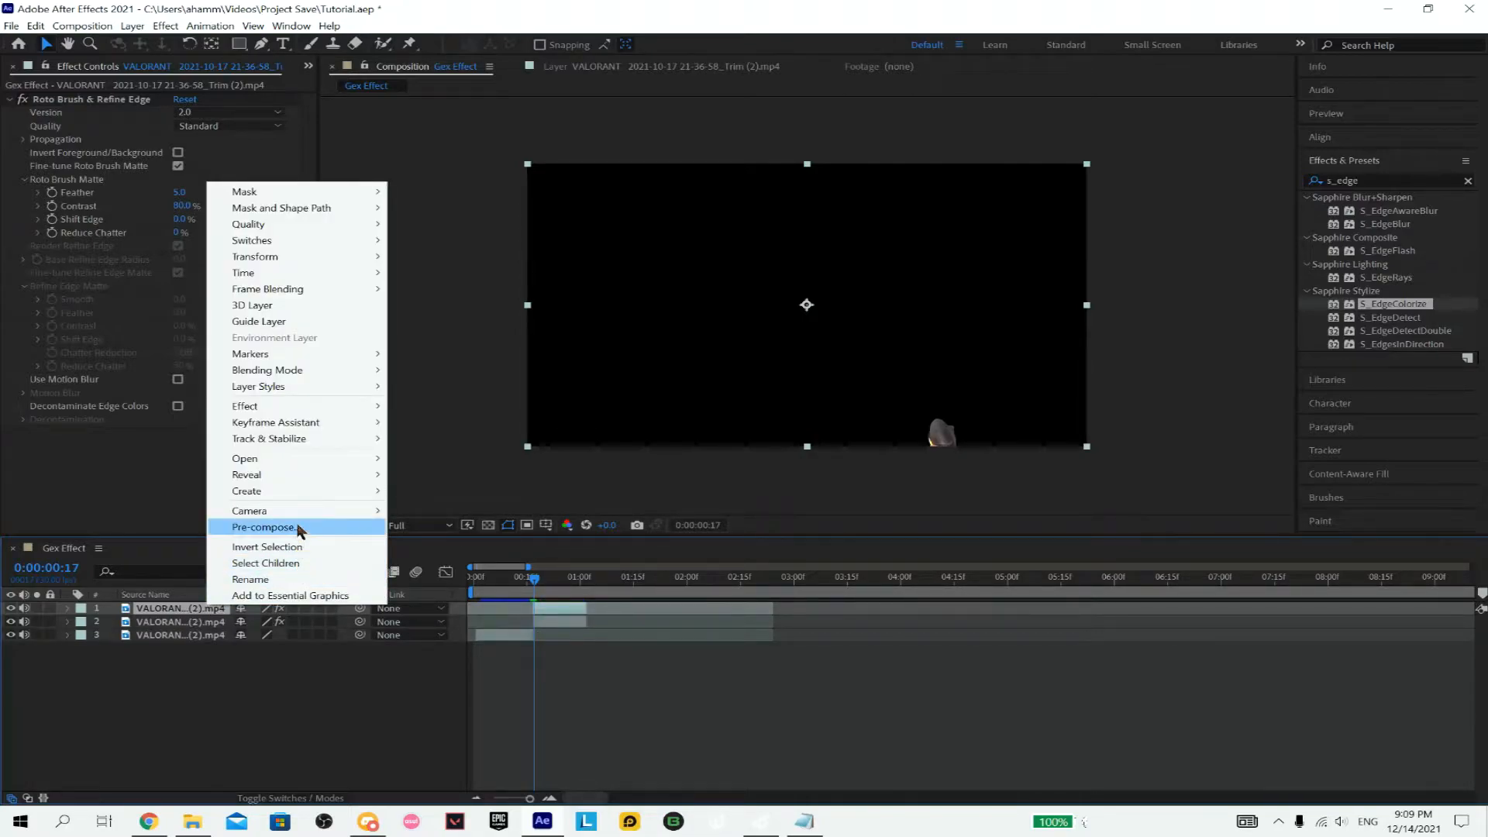
click(554, 612)
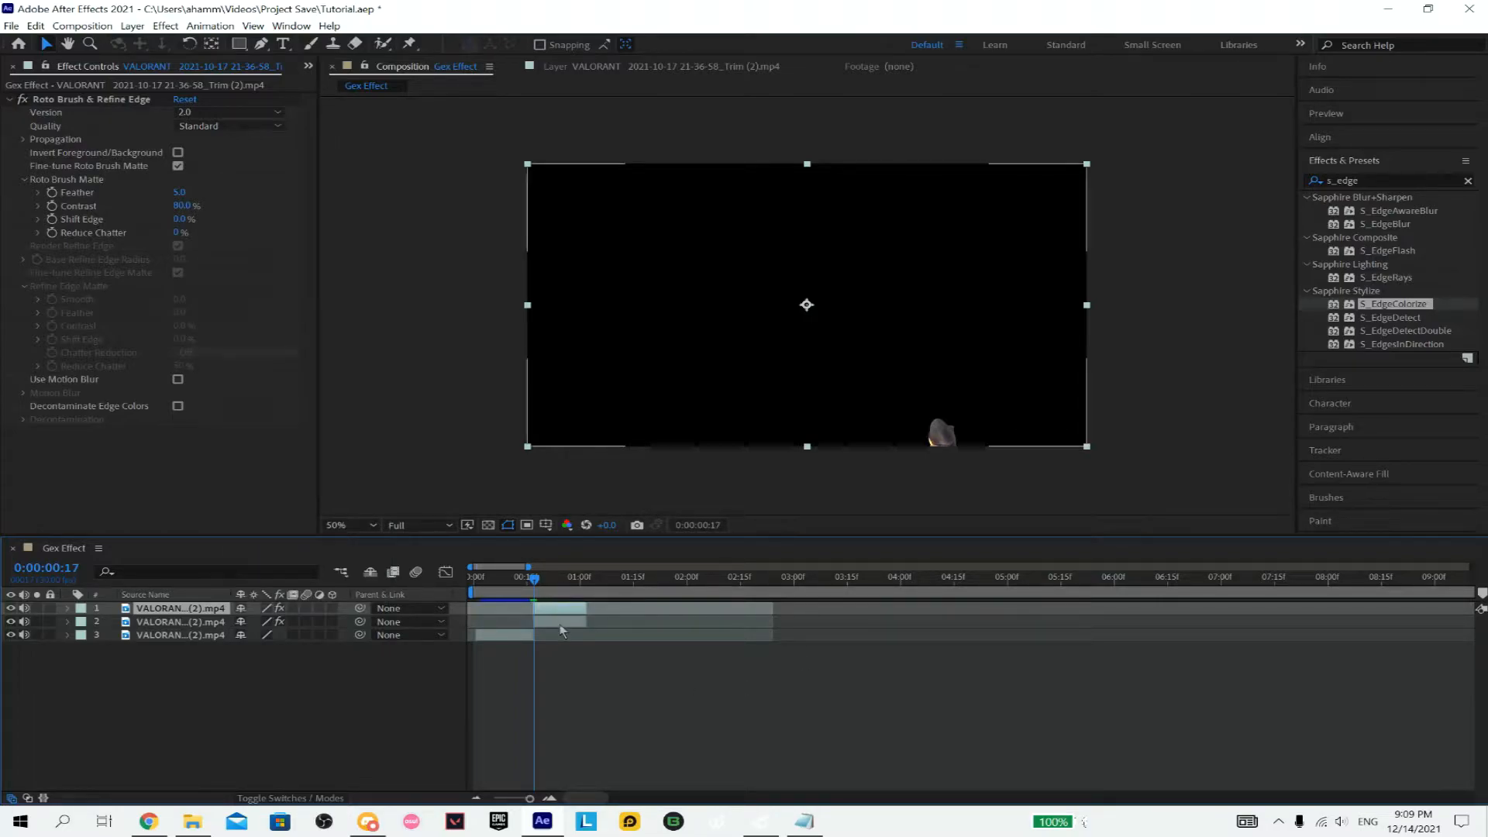
- Delete the Roto Brush & Refine Edge effect from the lower copy, layer 2
click(561, 623)
click(98, 99)
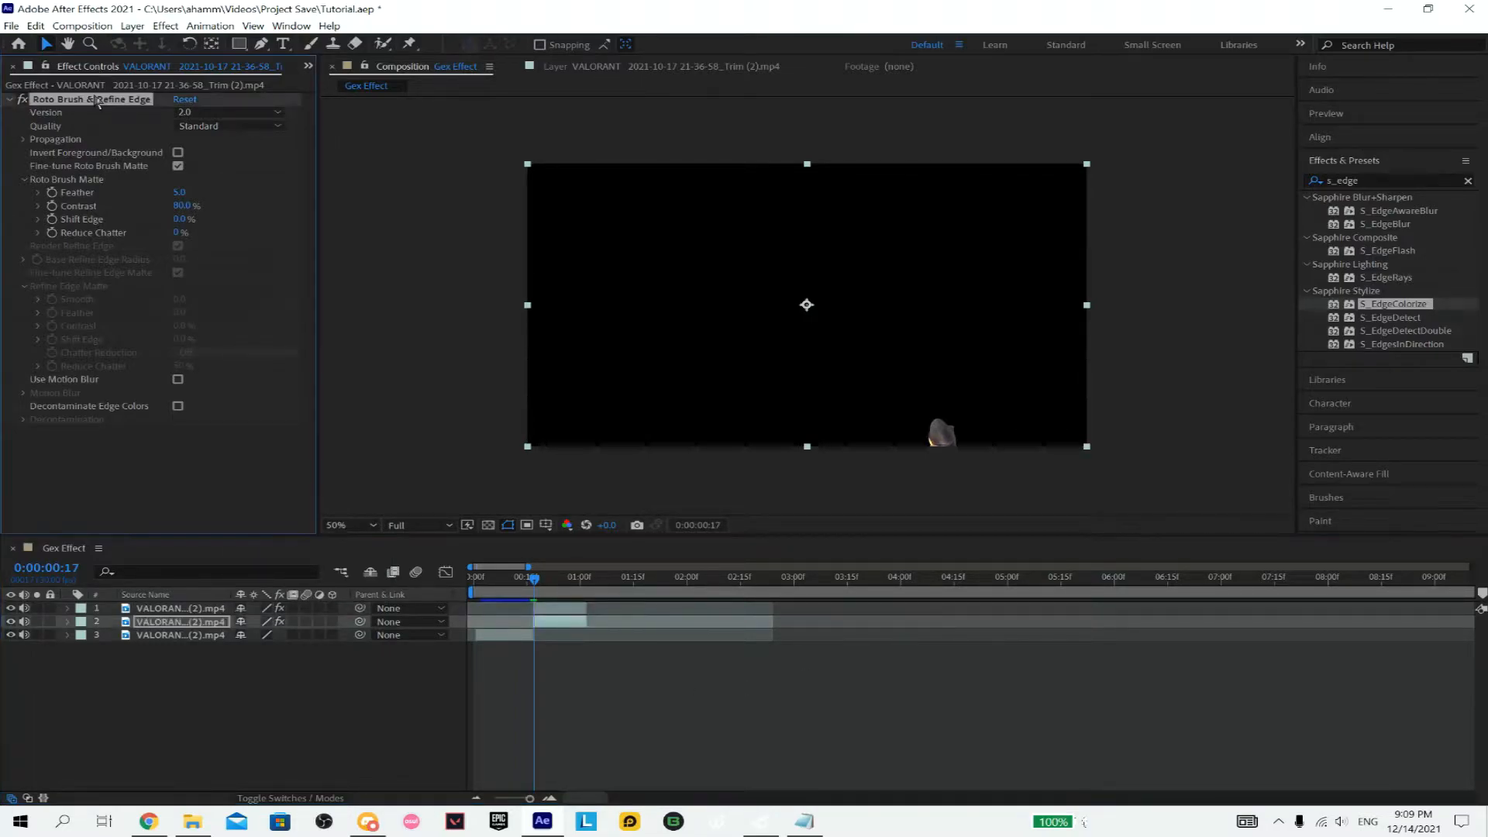
key(Delete)
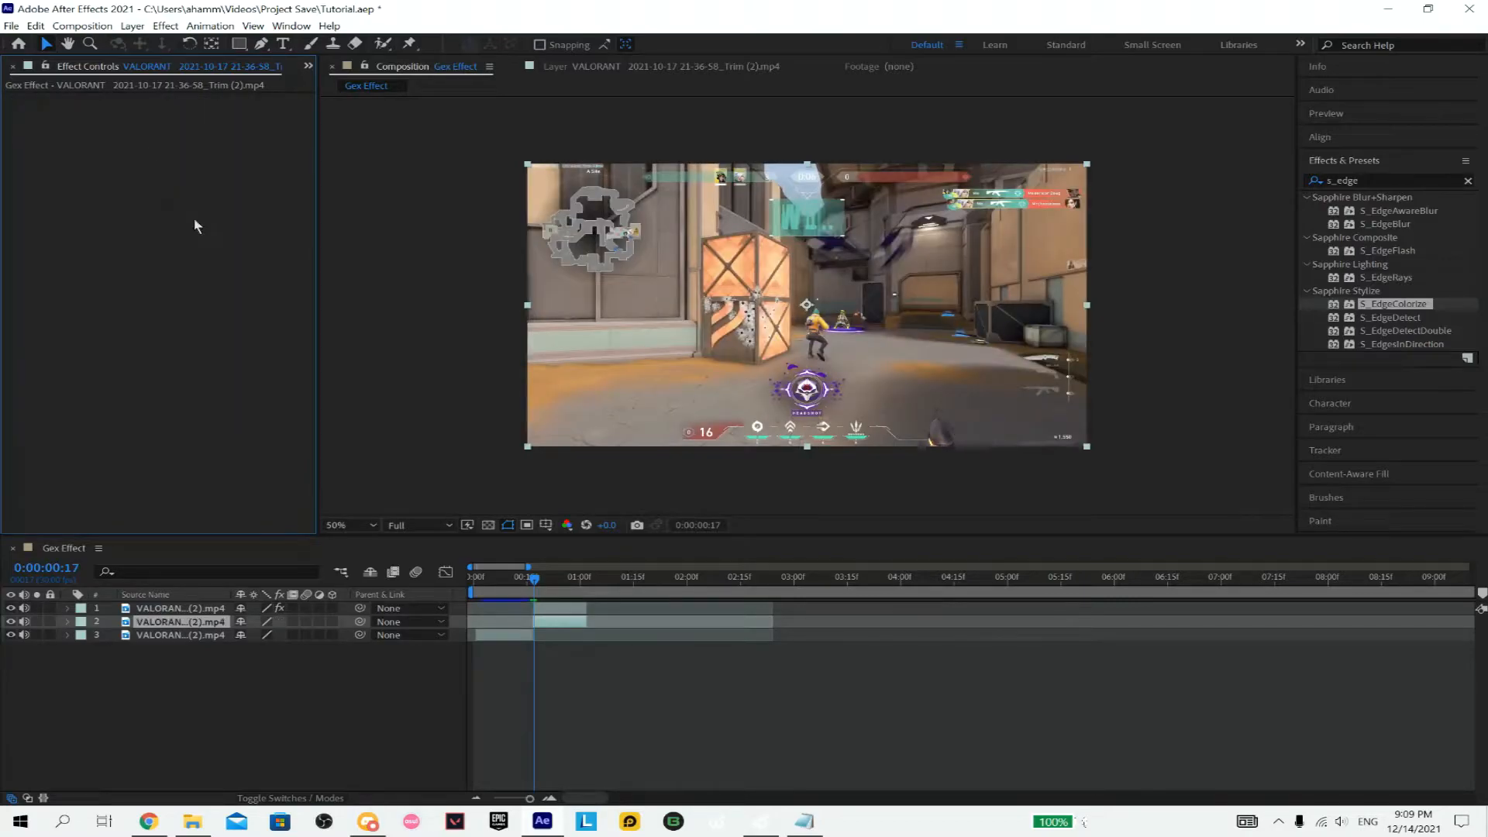
- Preview the composition from 0:00:00:17, then move the current time to 0:00:00:13
mouse_move(558, 604)
mouse_down()
mouse_move(582, 594)
mouse_move(535, 584)
mouse_up()
key(space)
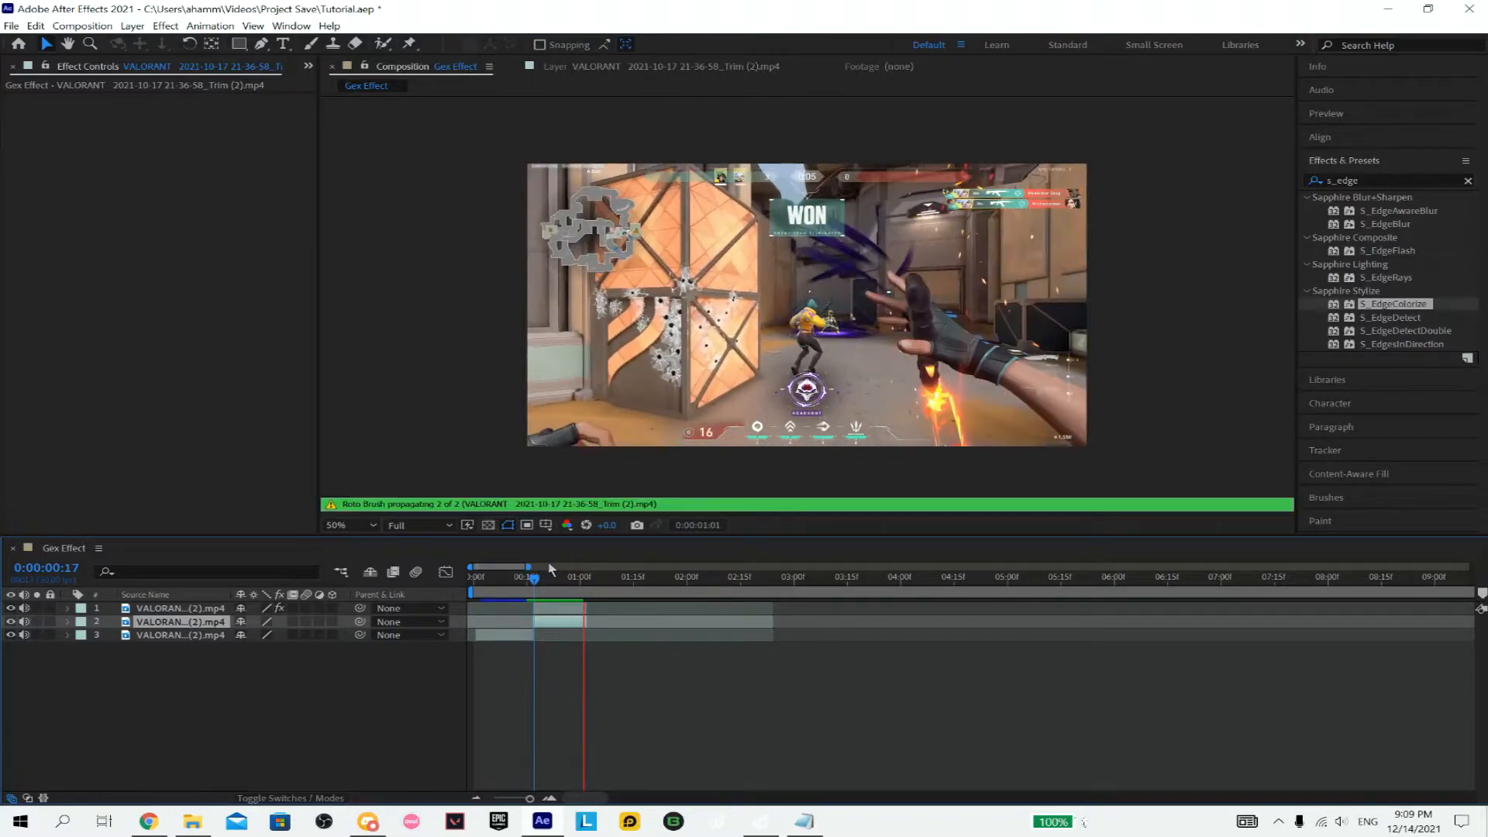
click(520, 582)
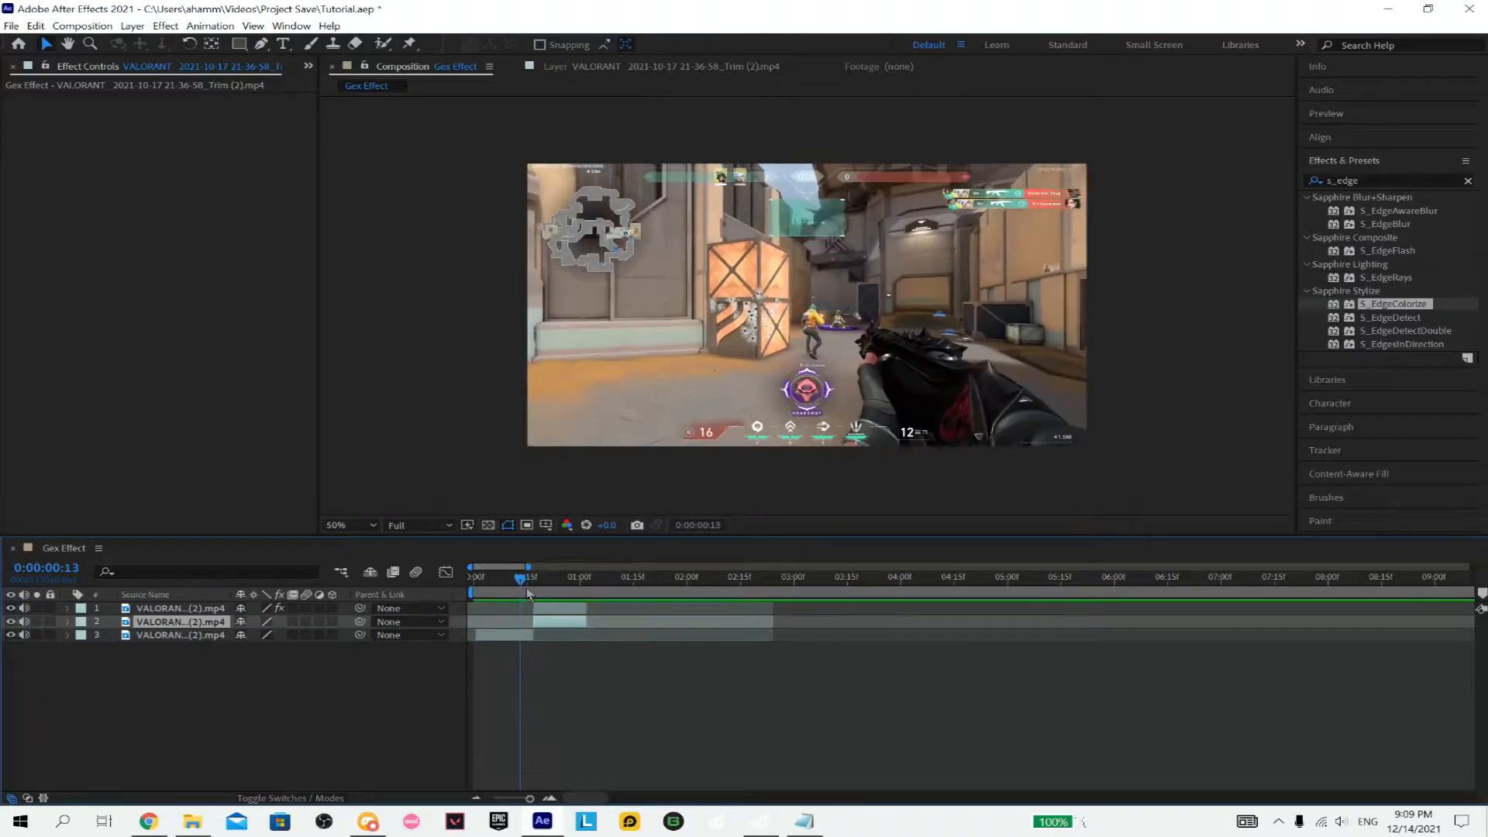
- Preview the composition, return the current time to 0:00:00:17, and duplicate the top Roto Brush cut-out layer once more
key(space)
drag(615, 587, 535, 592)
key(space)
key(space)
click(555, 609)
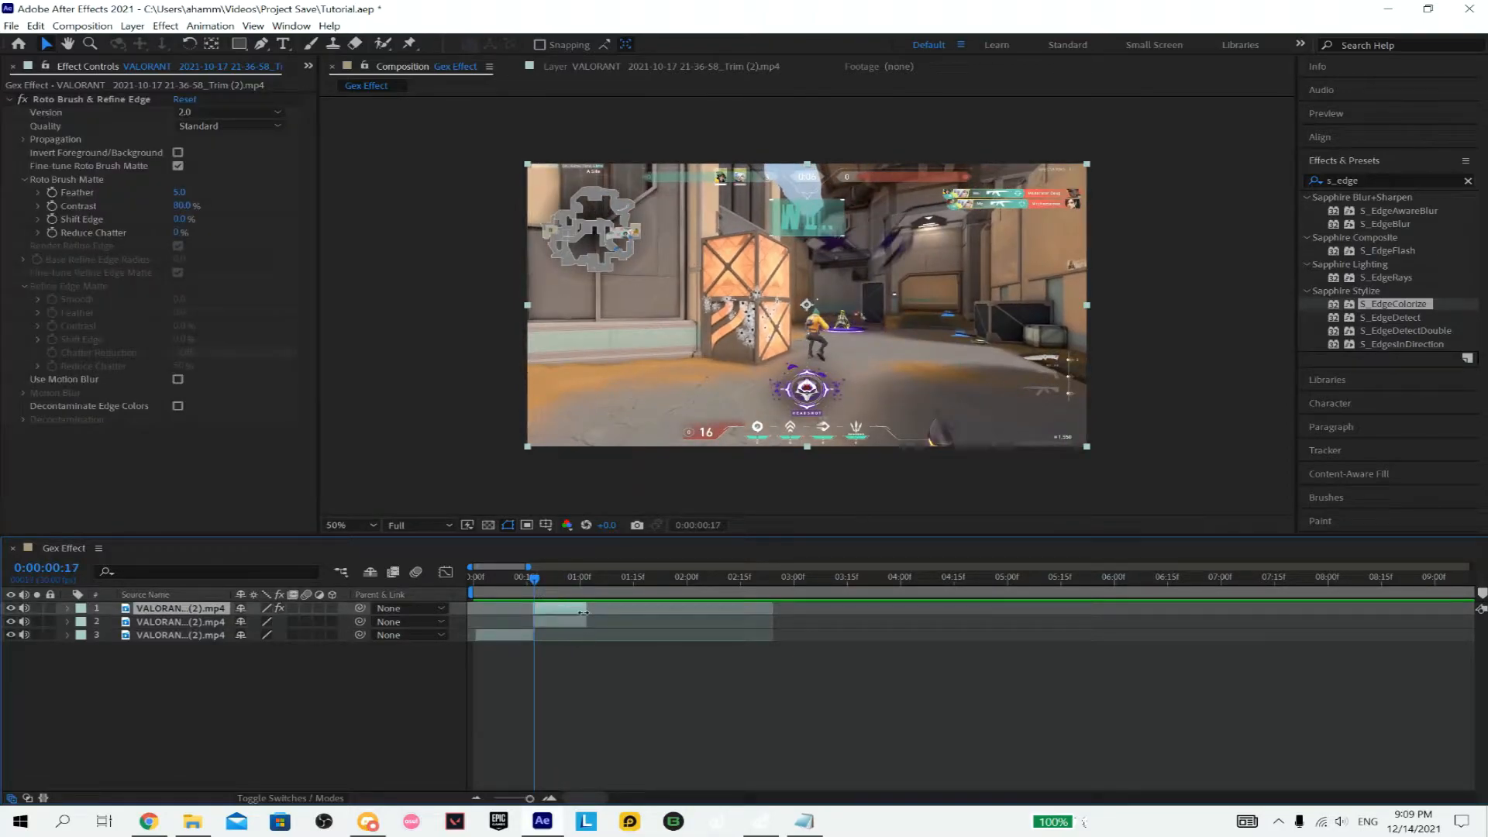
key(ctrl+d)
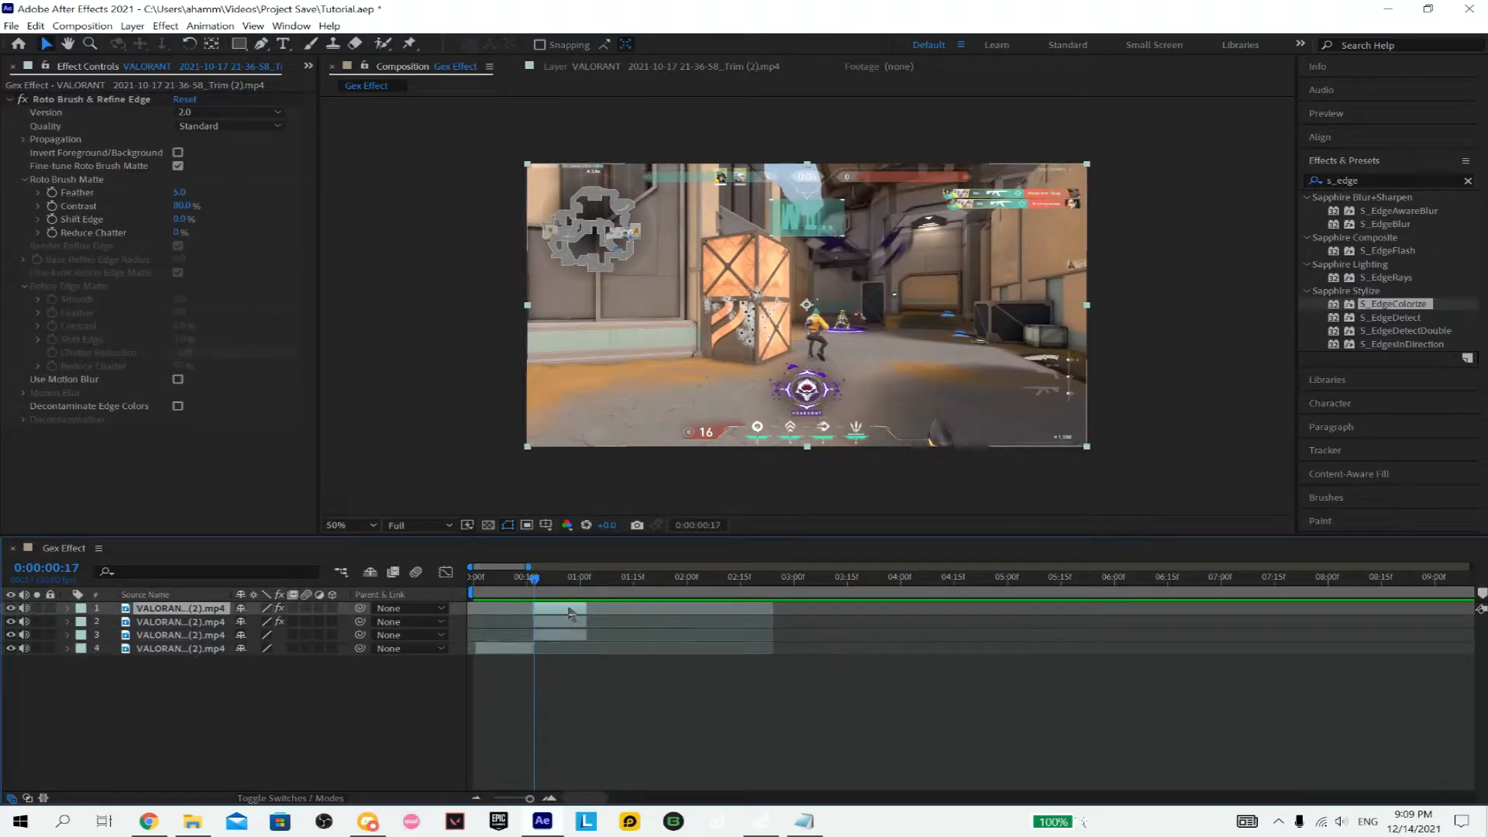
- Apply the S_EdgeColorize effect to the second cut-out layer and move the current time to 0:00:00:20
click(568, 623)
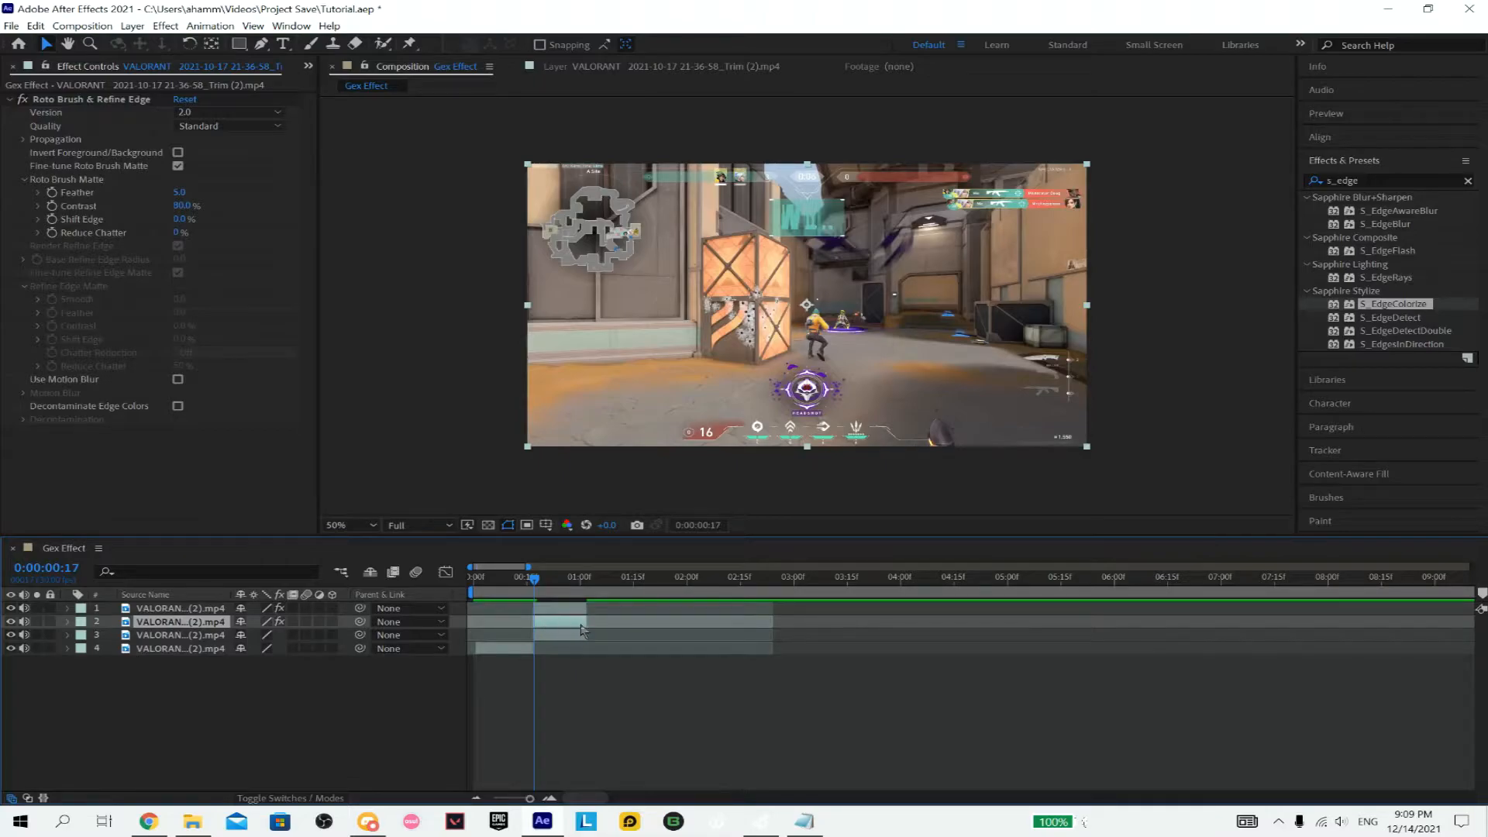
click(1393, 306)
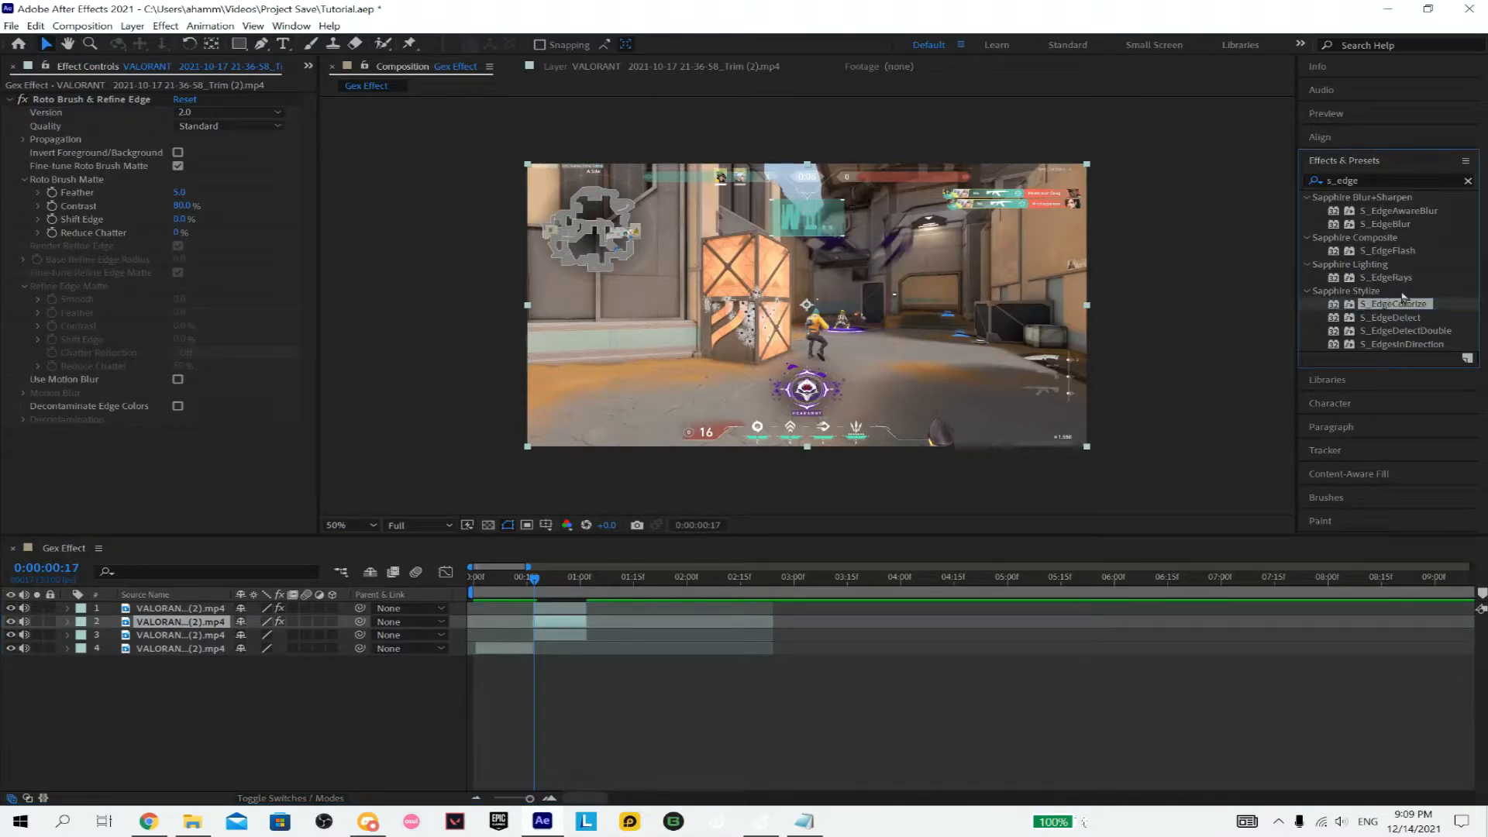
mouse_move(1415, 305)
mouse_down()
mouse_move(572, 630)
mouse_move(548, 583)
mouse_up()
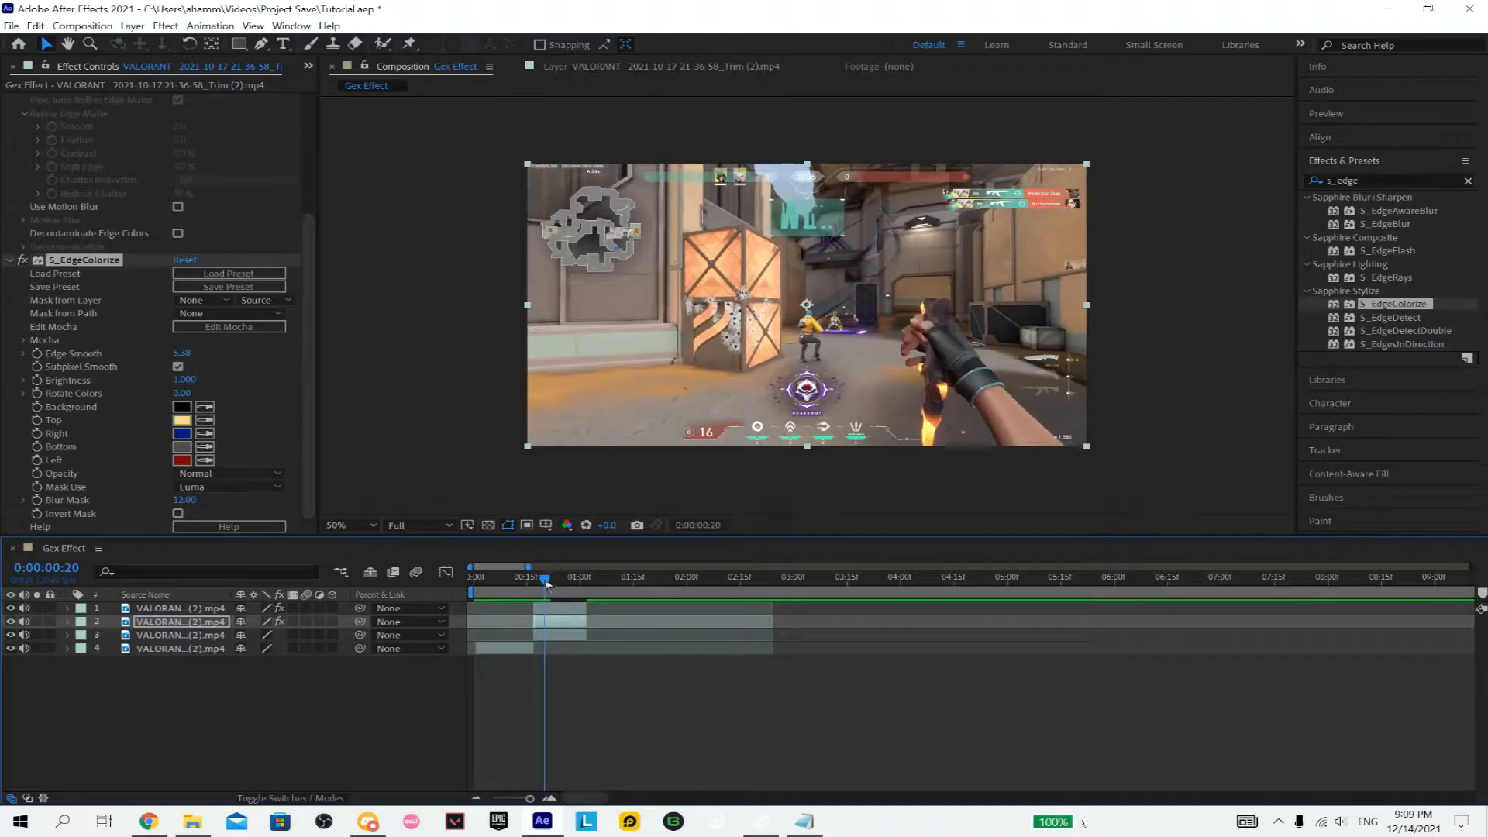
- Offset the edge-colorized layer 2 from the hand by setting its scale to 116% and its position to 1055, 454
drag(246, 635, 396, 643)
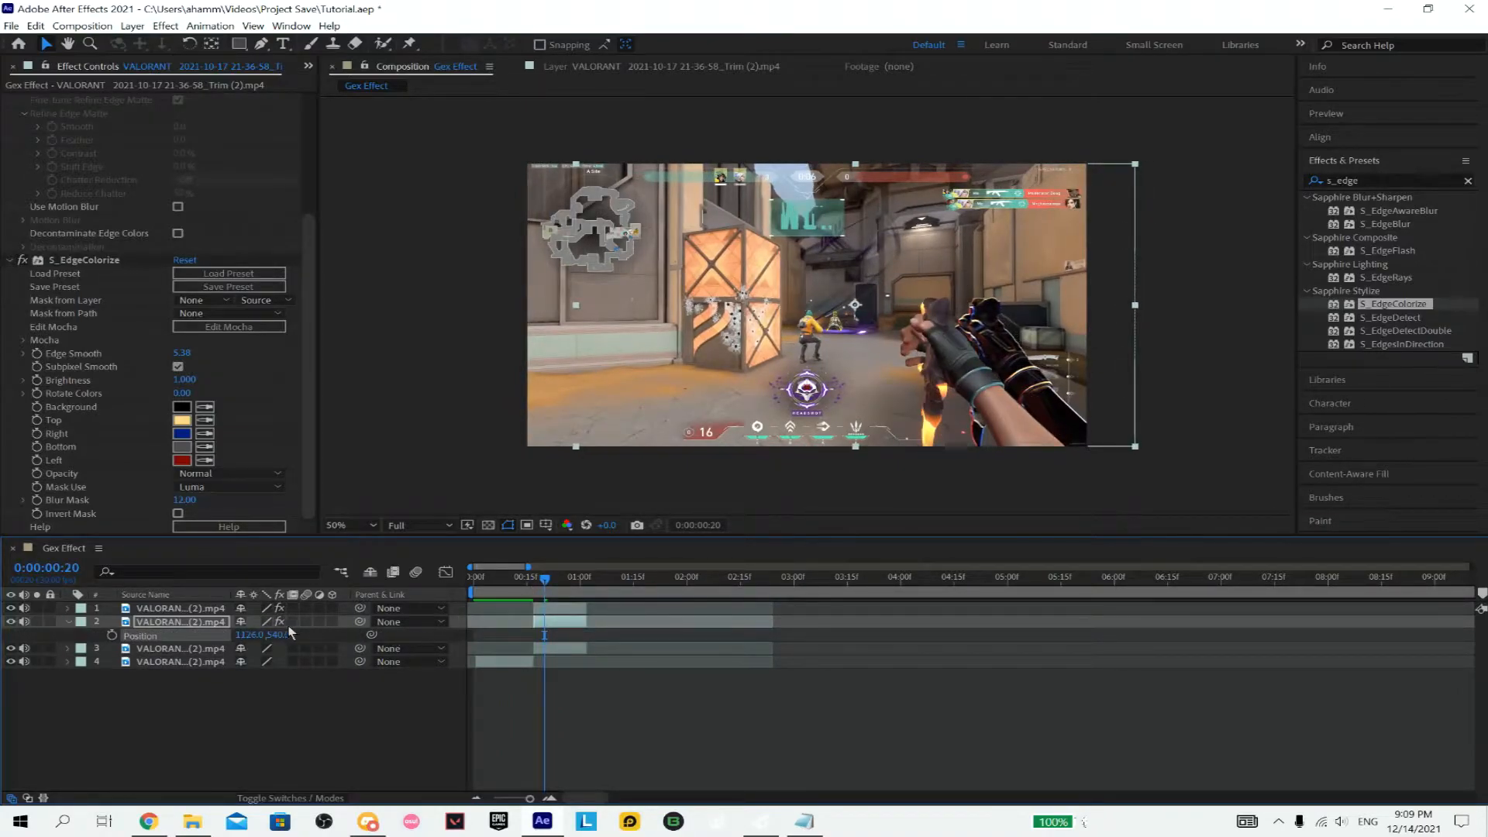
mouse_move(275, 635)
mouse_down()
mouse_move(229, 630)
mouse_move(304, 635)
mouse_move(279, 635)
mouse_up()
key(s)
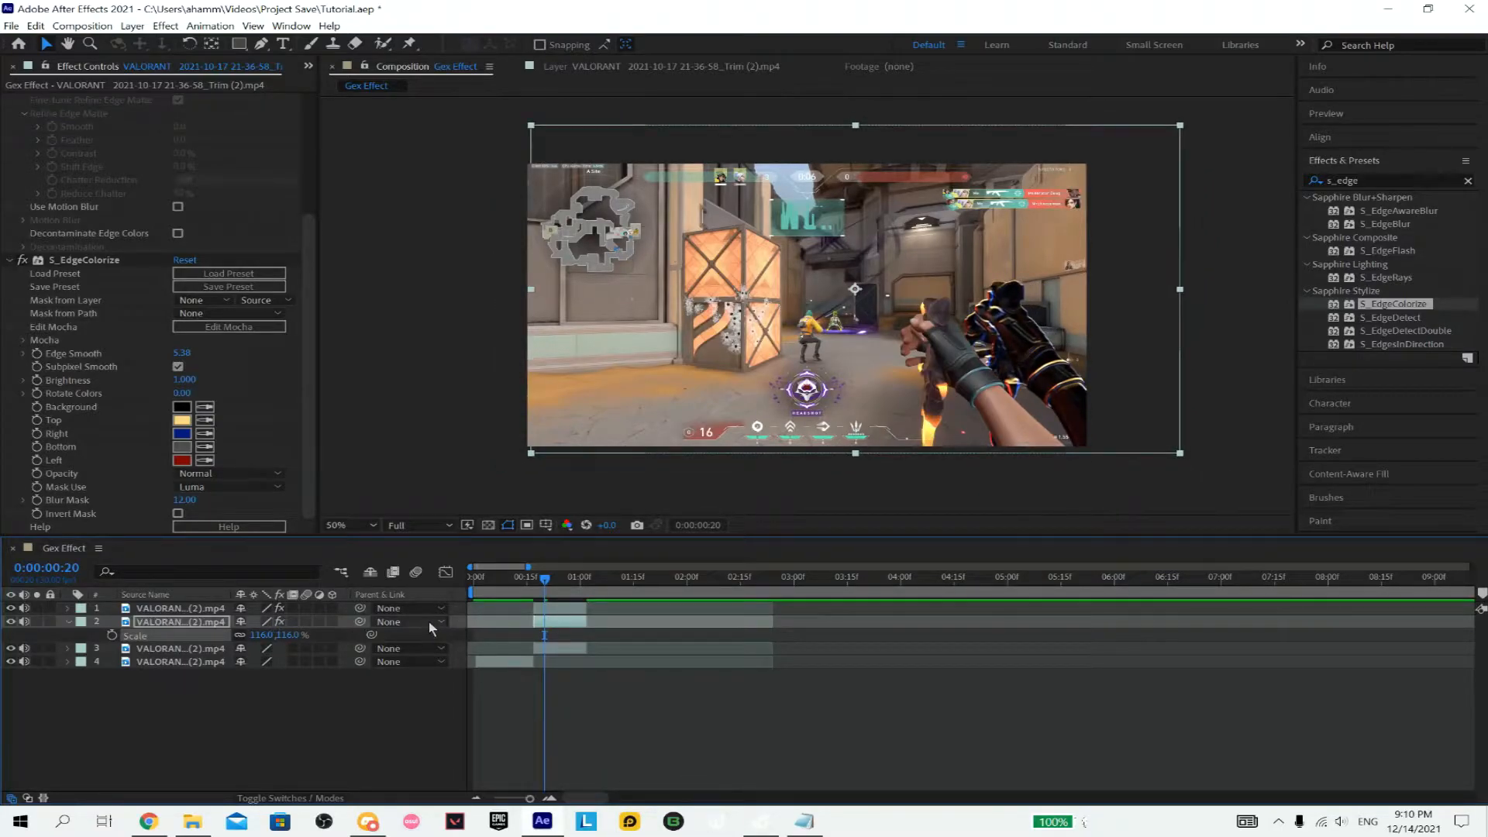
key(p)
drag(250, 636, 177, 629)
drag(273, 635, 249, 636)
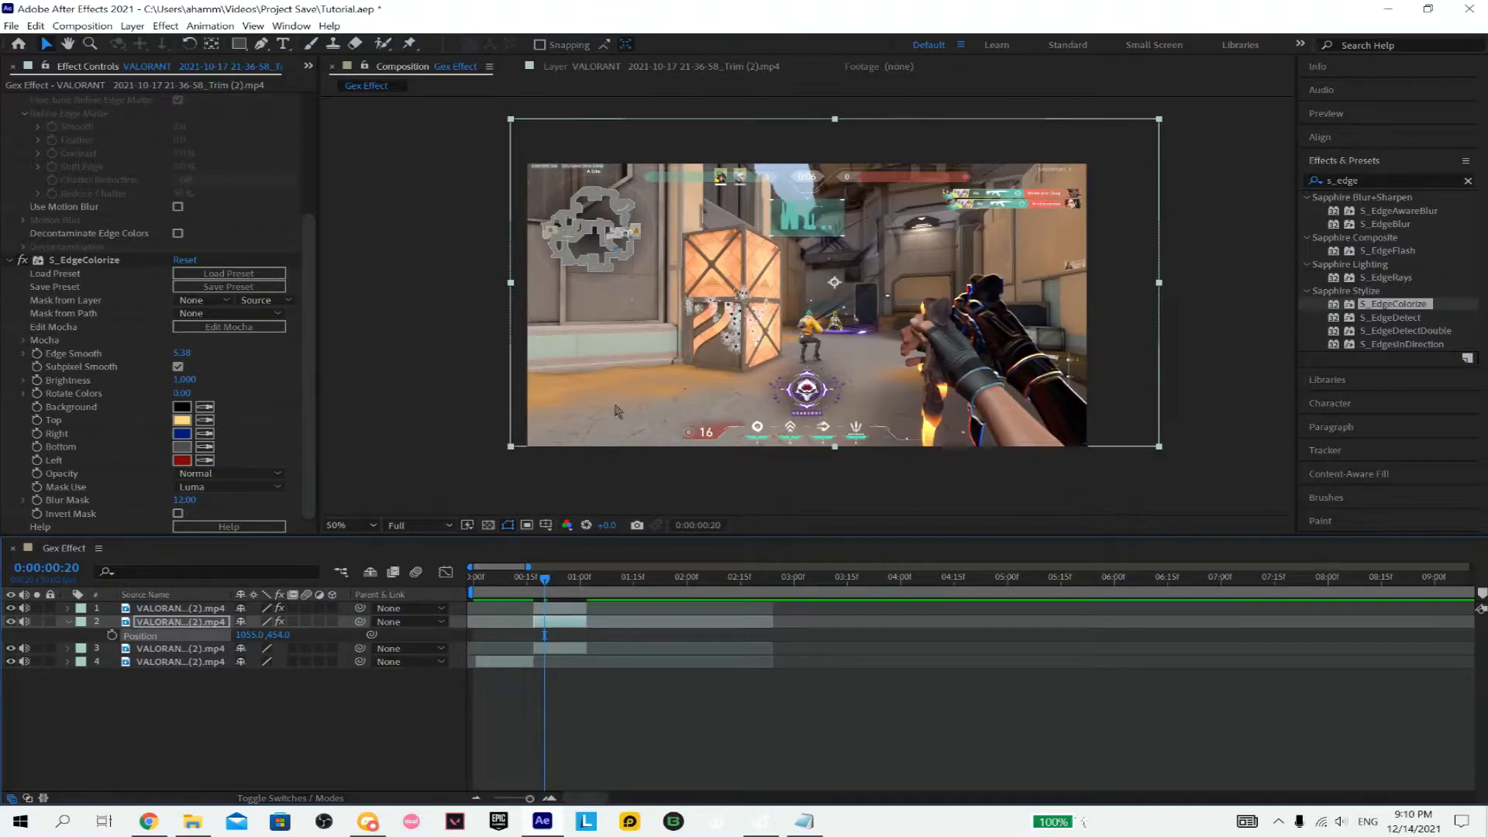
- Set the S_EdgeColorize Top colour to bright cyan and sample it for the Right and Bottom colours
click(182, 420)
drag(789, 428, 784, 409)
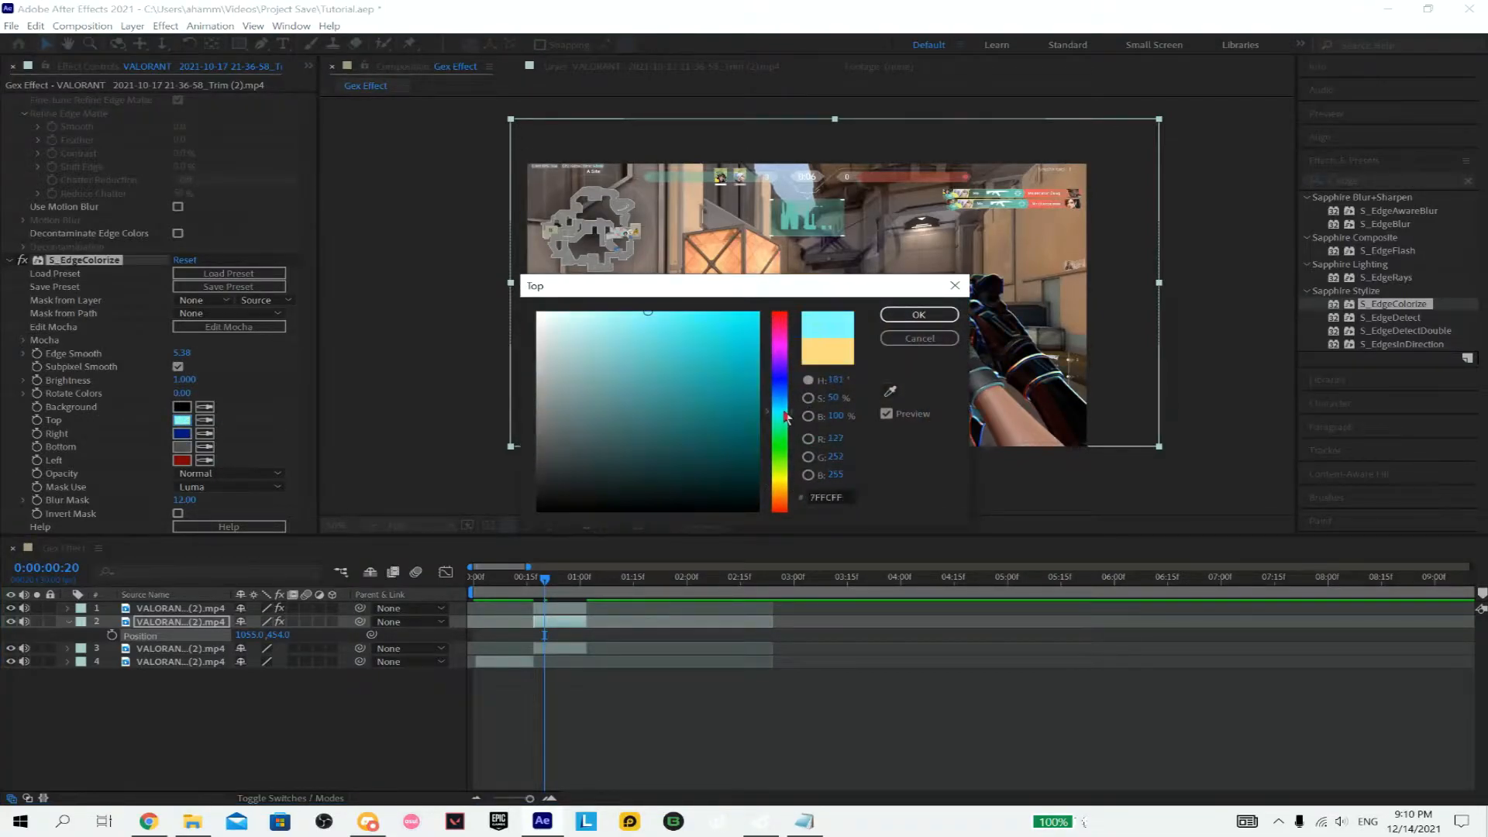
click(918, 315)
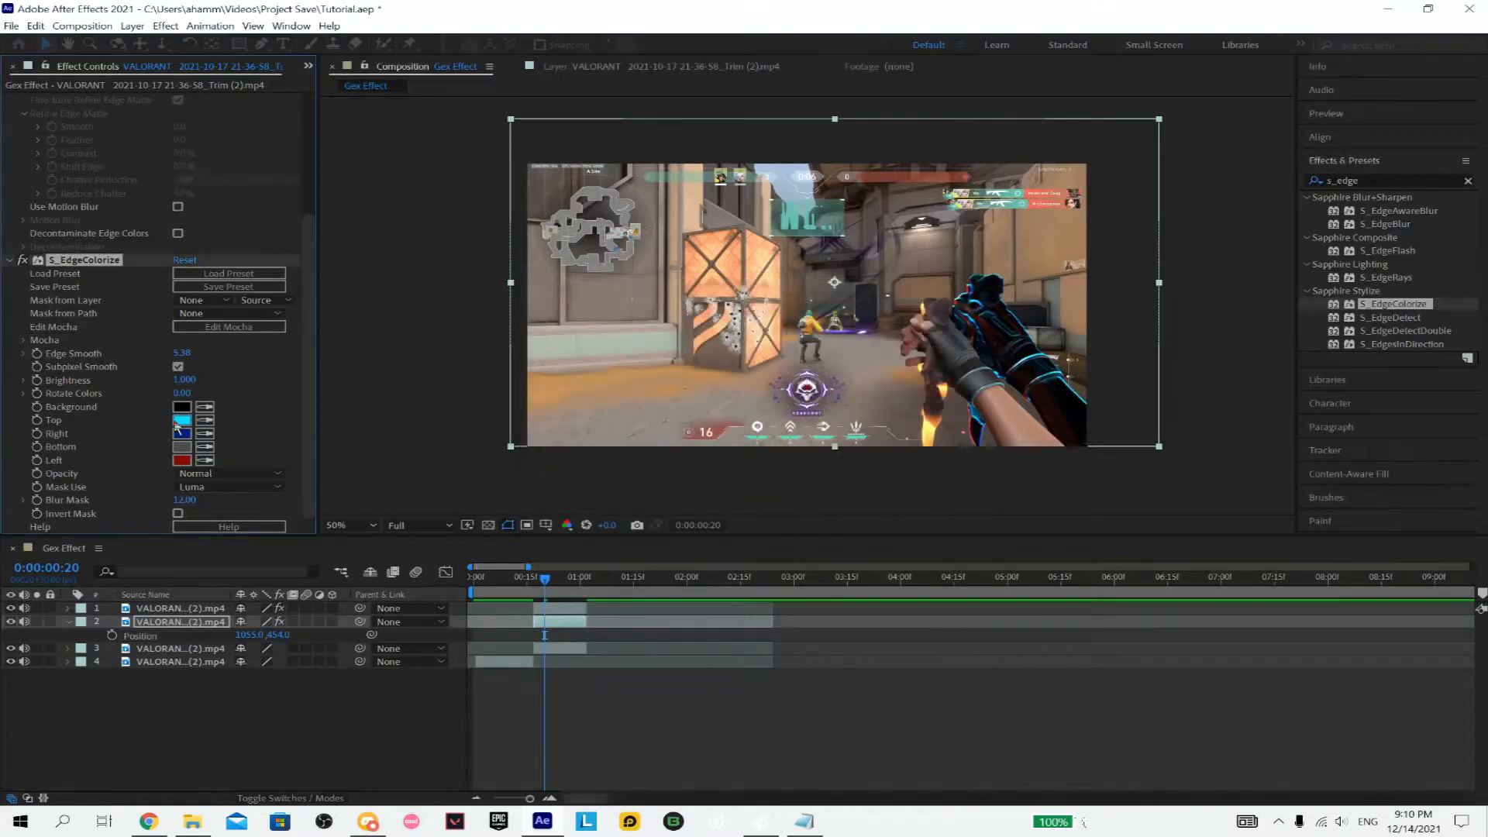
click(184, 421)
click(207, 447)
click(184, 435)
click(206, 461)
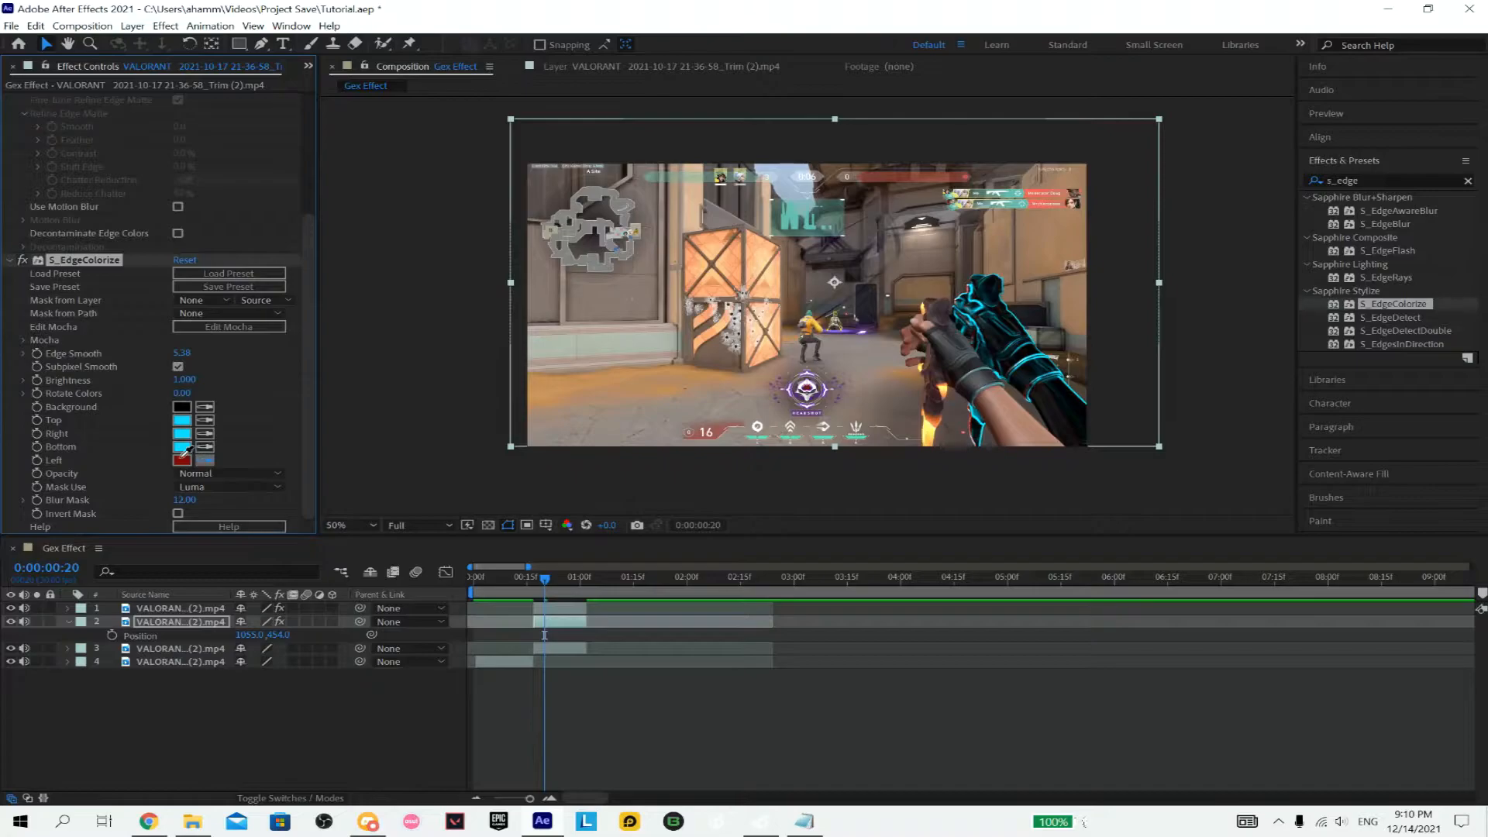
- Try the All Opaque opacity option of S_EdgeColorize, undo it, and look at the Mask Use options without changing them
click(221, 474)
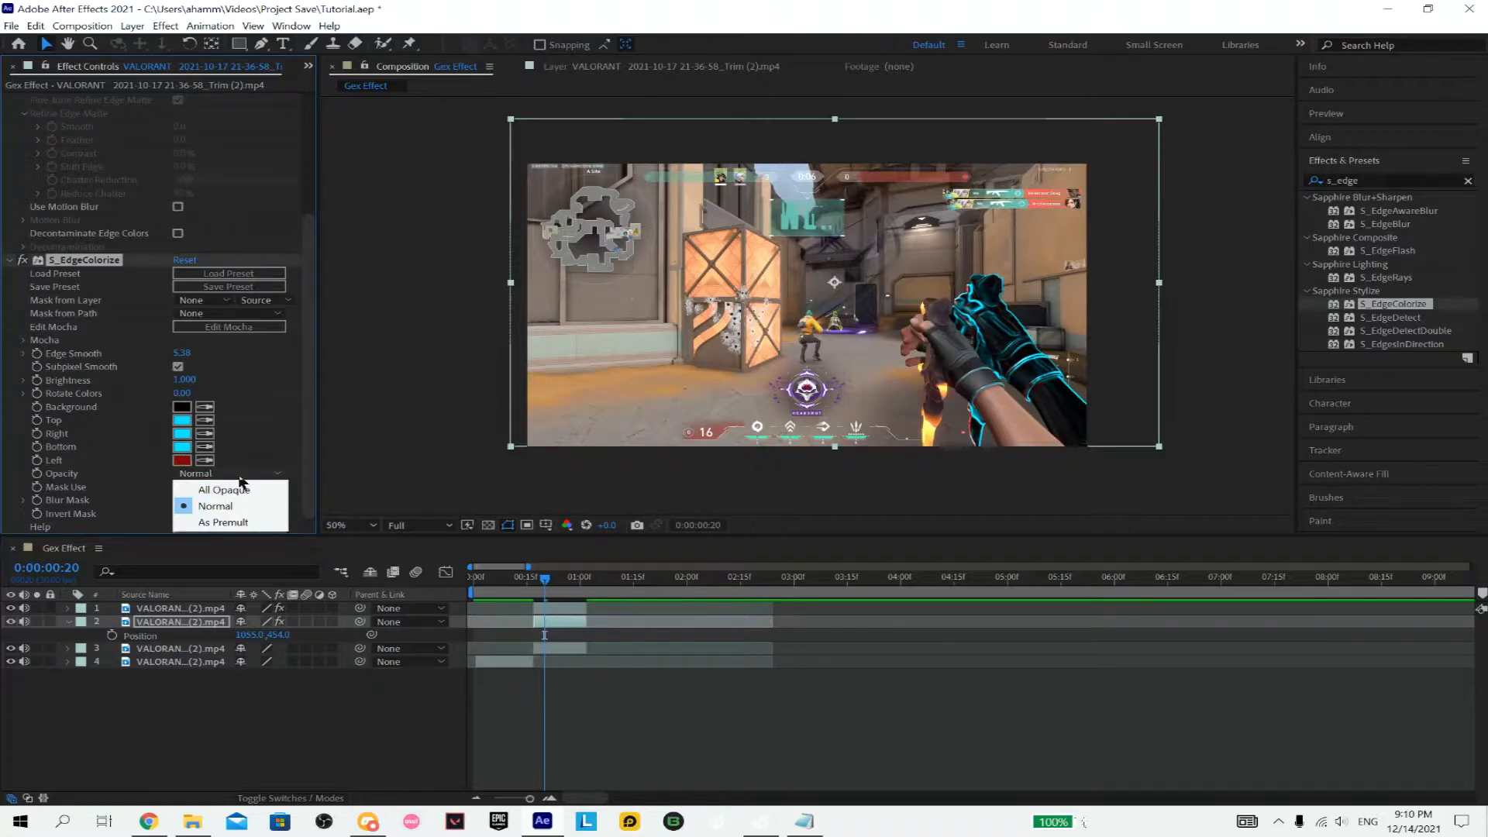
click(279, 491)
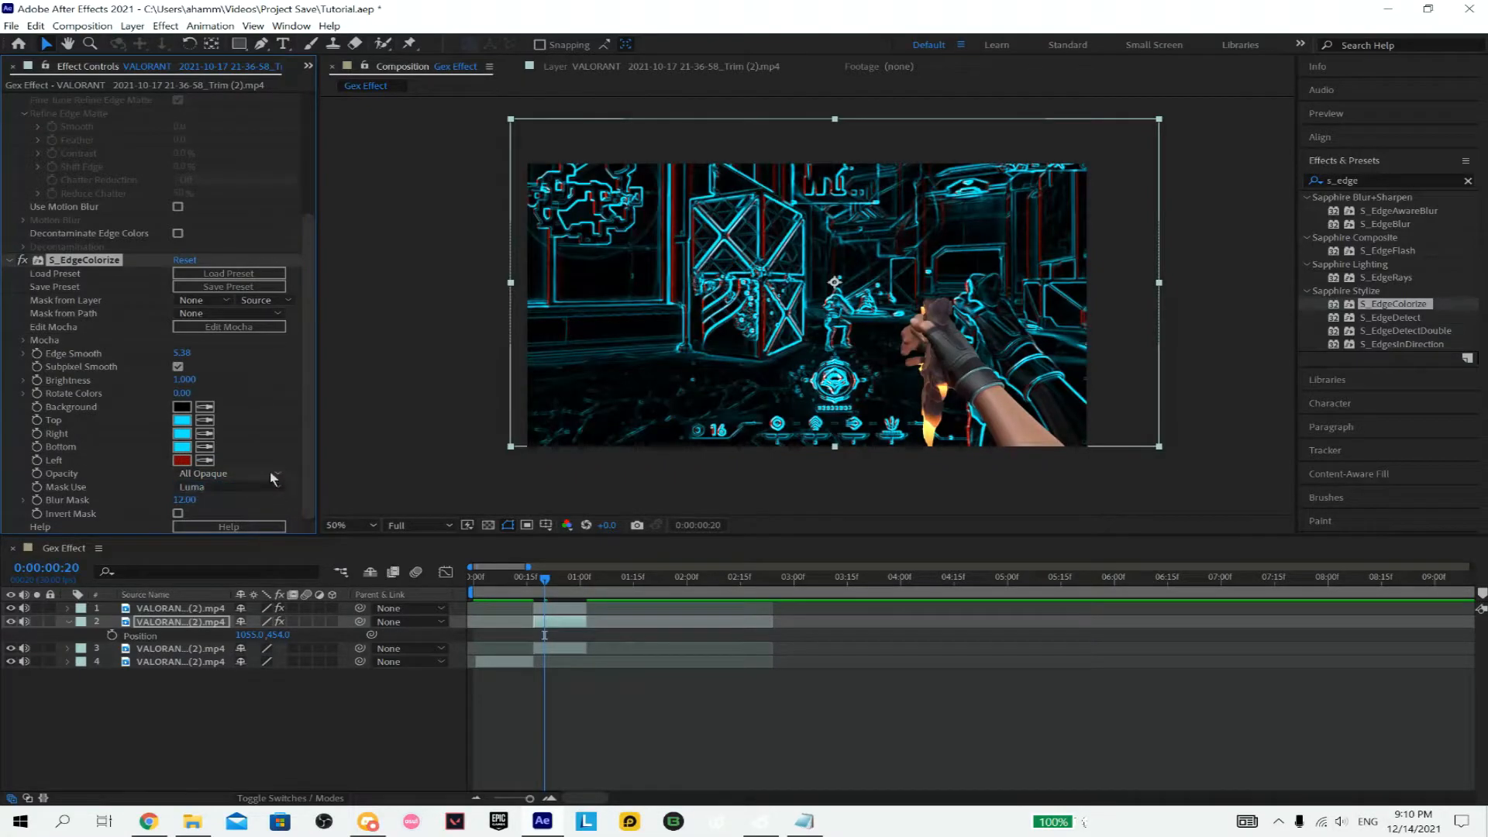
key(ctrl+z)
click(248, 487)
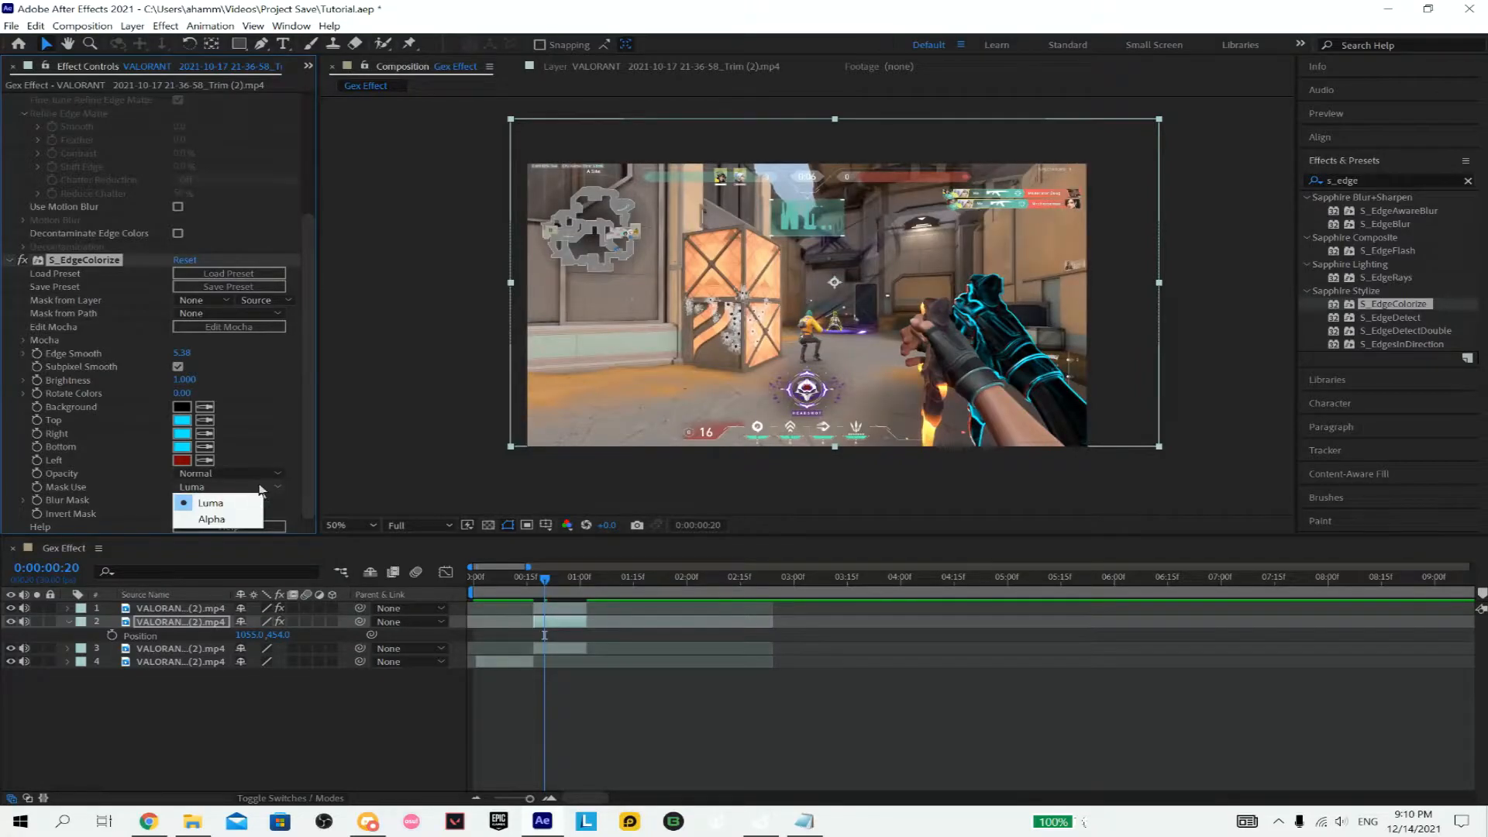
click(298, 496)
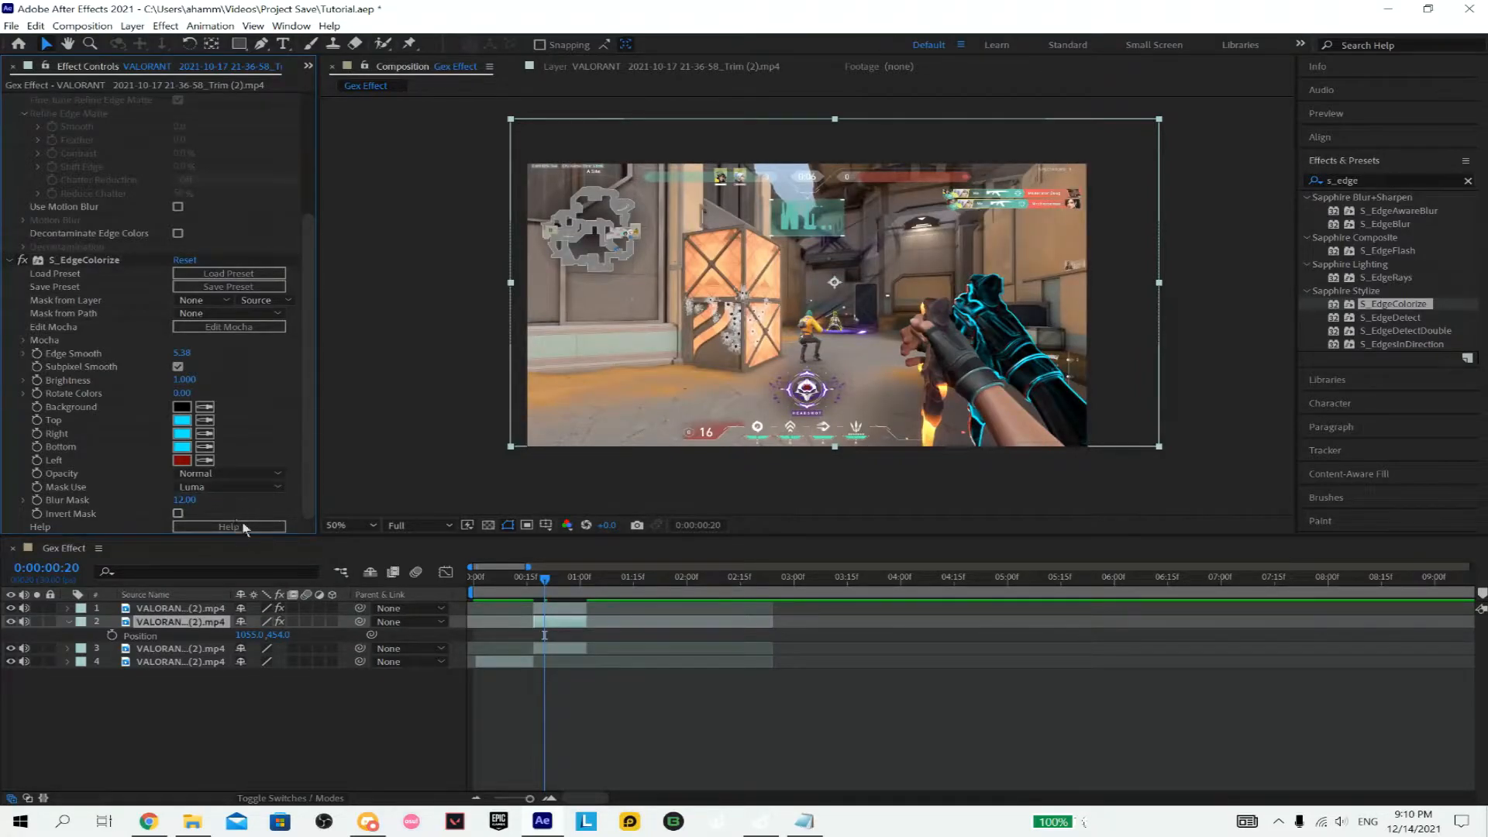
- Set the blending mode of the edge-colorized layer 2 to Linear Dodge
click(560, 630)
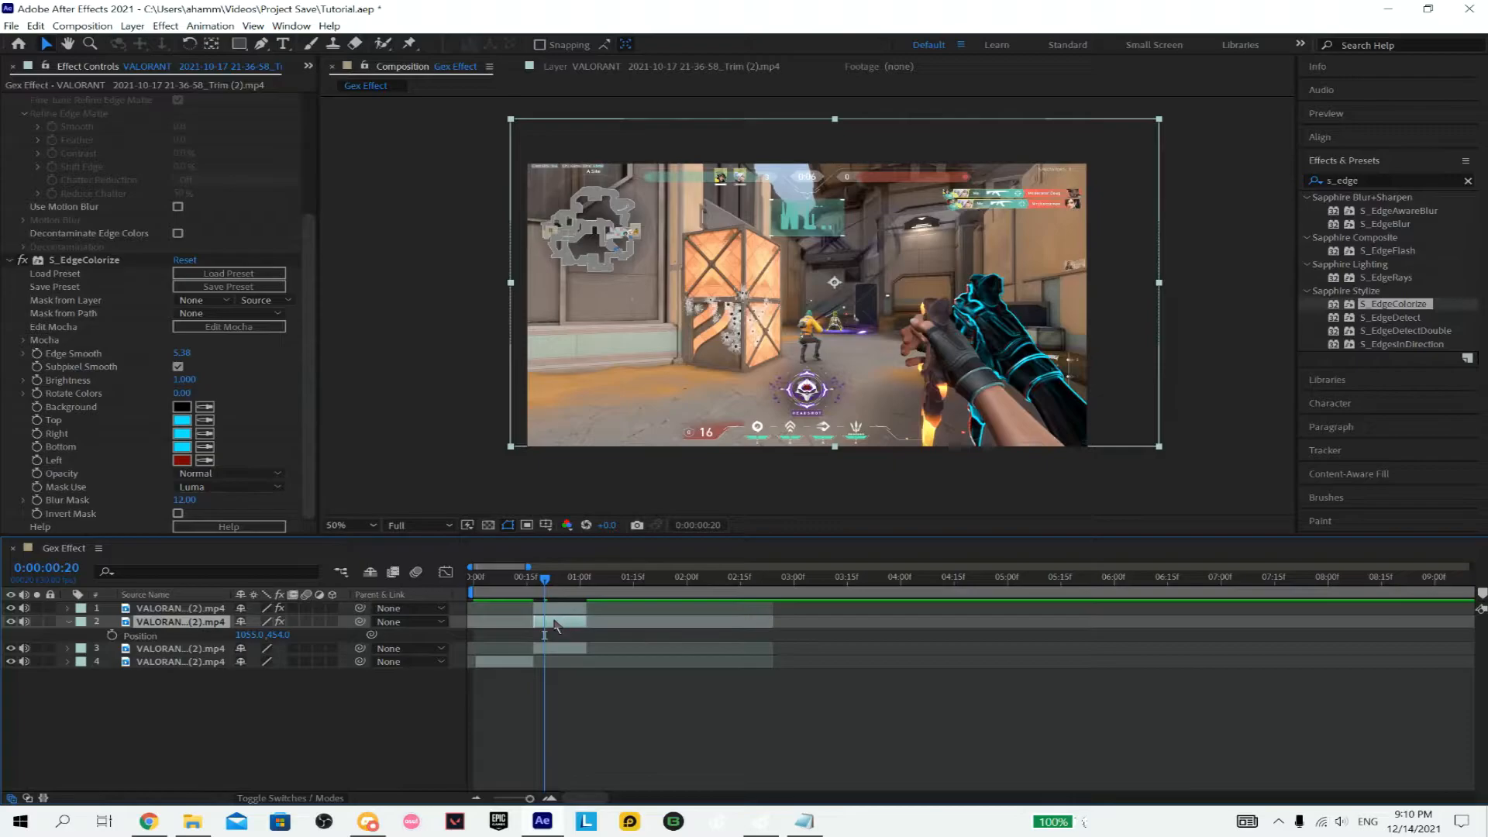
right_click(553, 624)
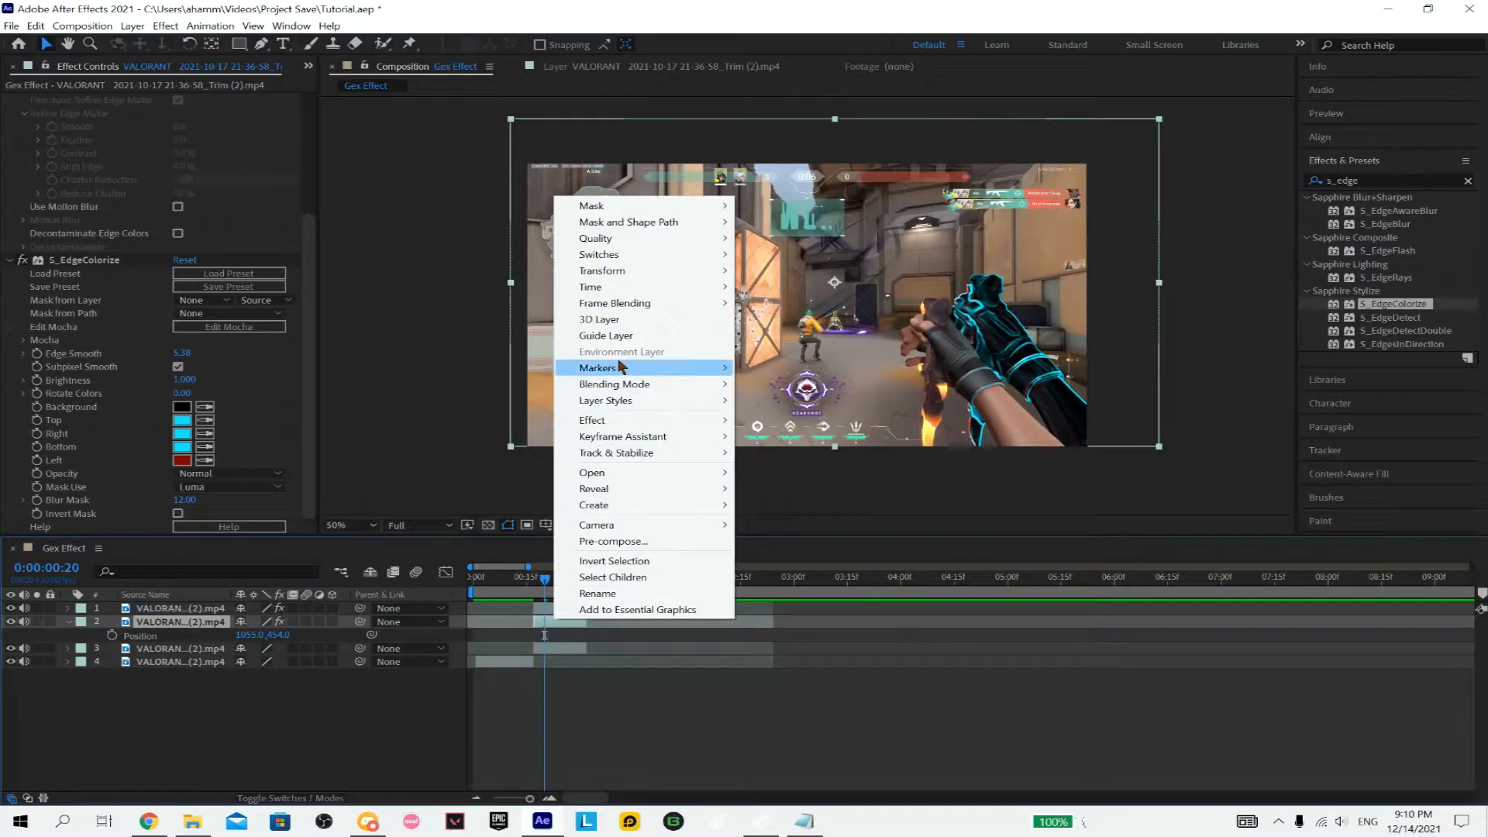
mouse_move(640, 383)
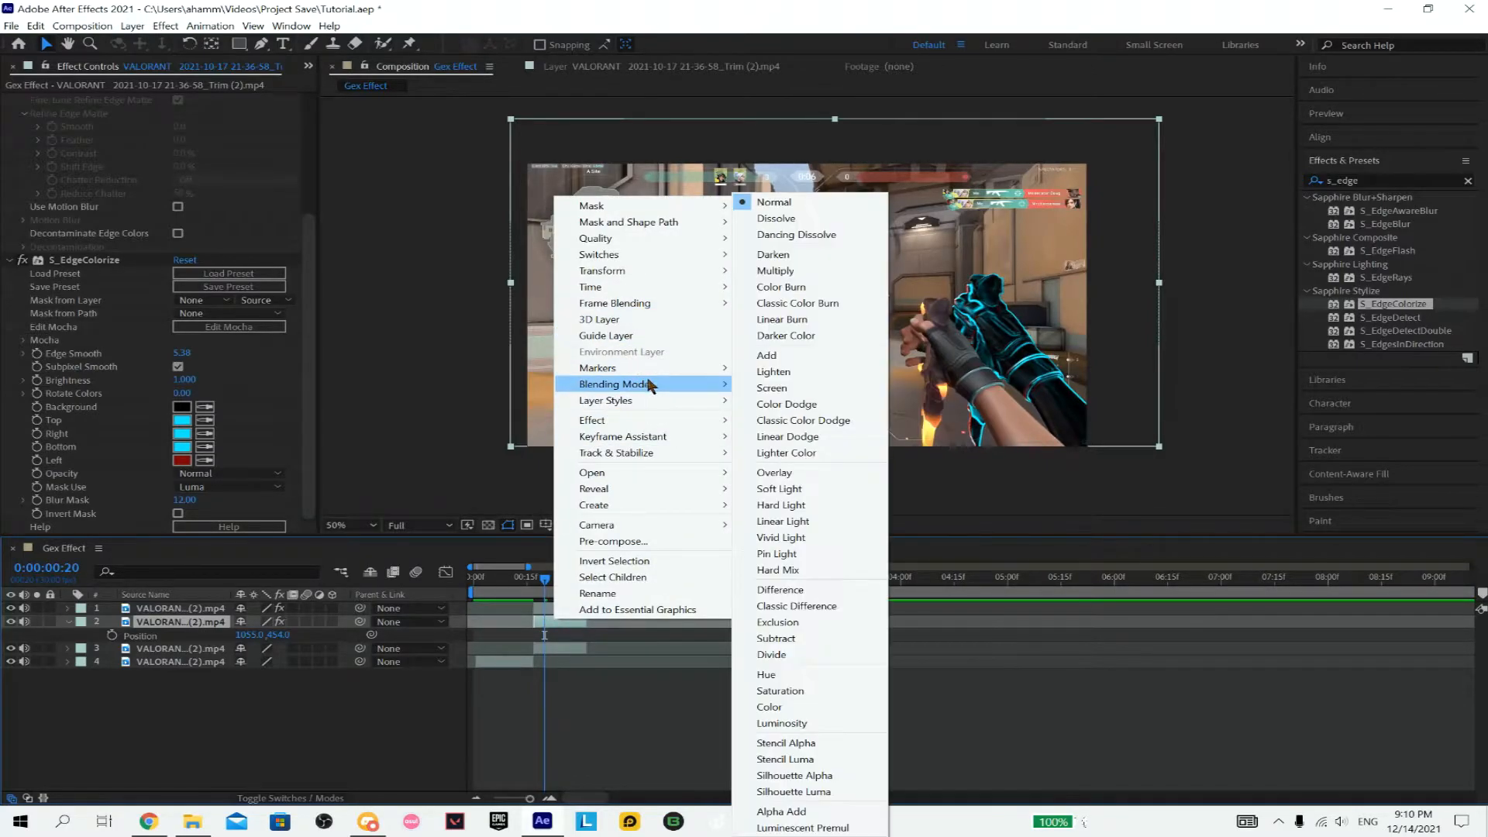
click(792, 437)
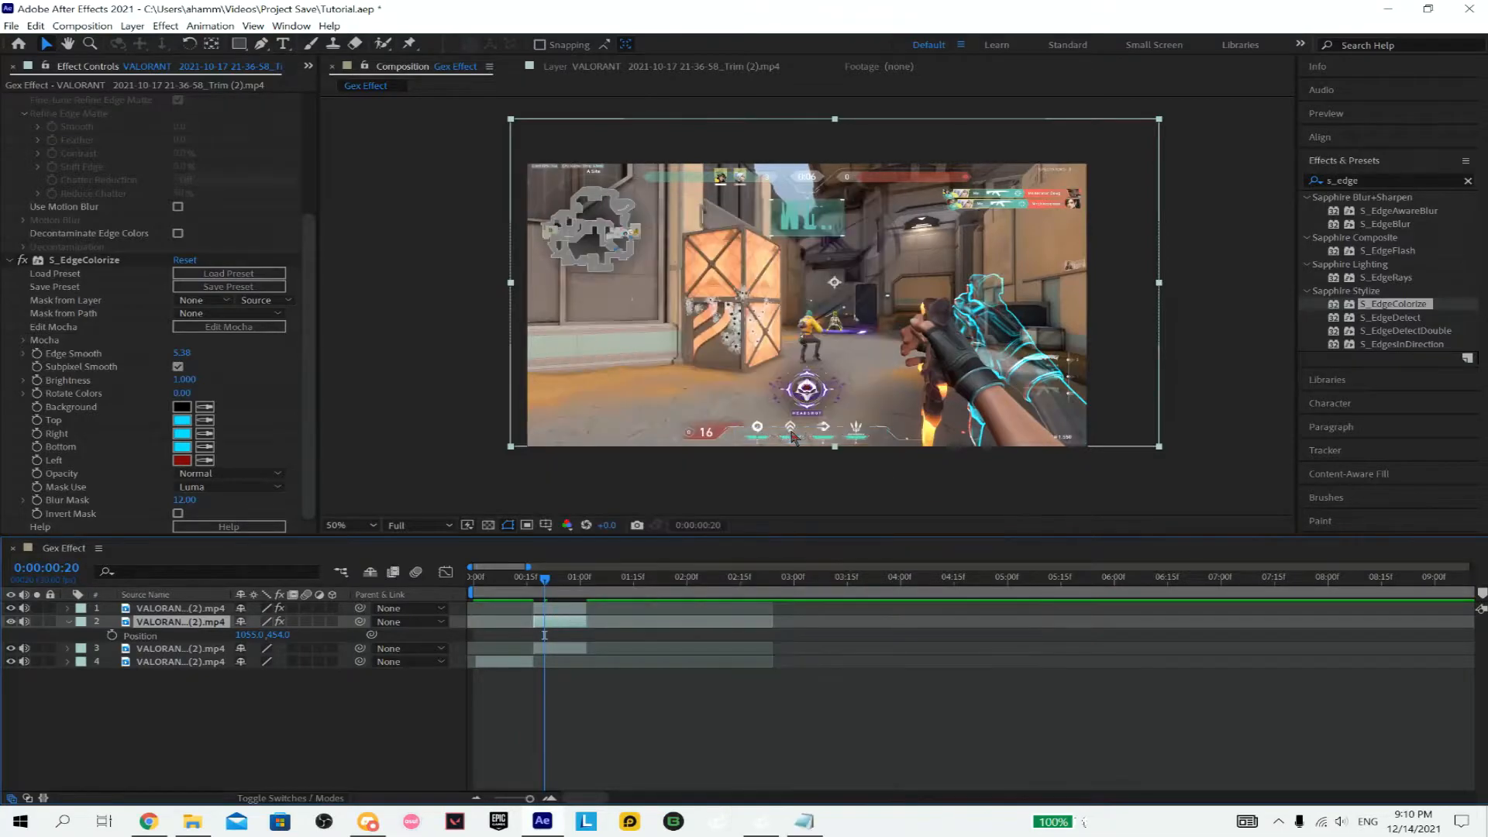
- Move the current time to 0:00:00:24 and sample the cyan Bottom colour for the S_EdgeColorize Left colour
drag(546, 584, 560, 588)
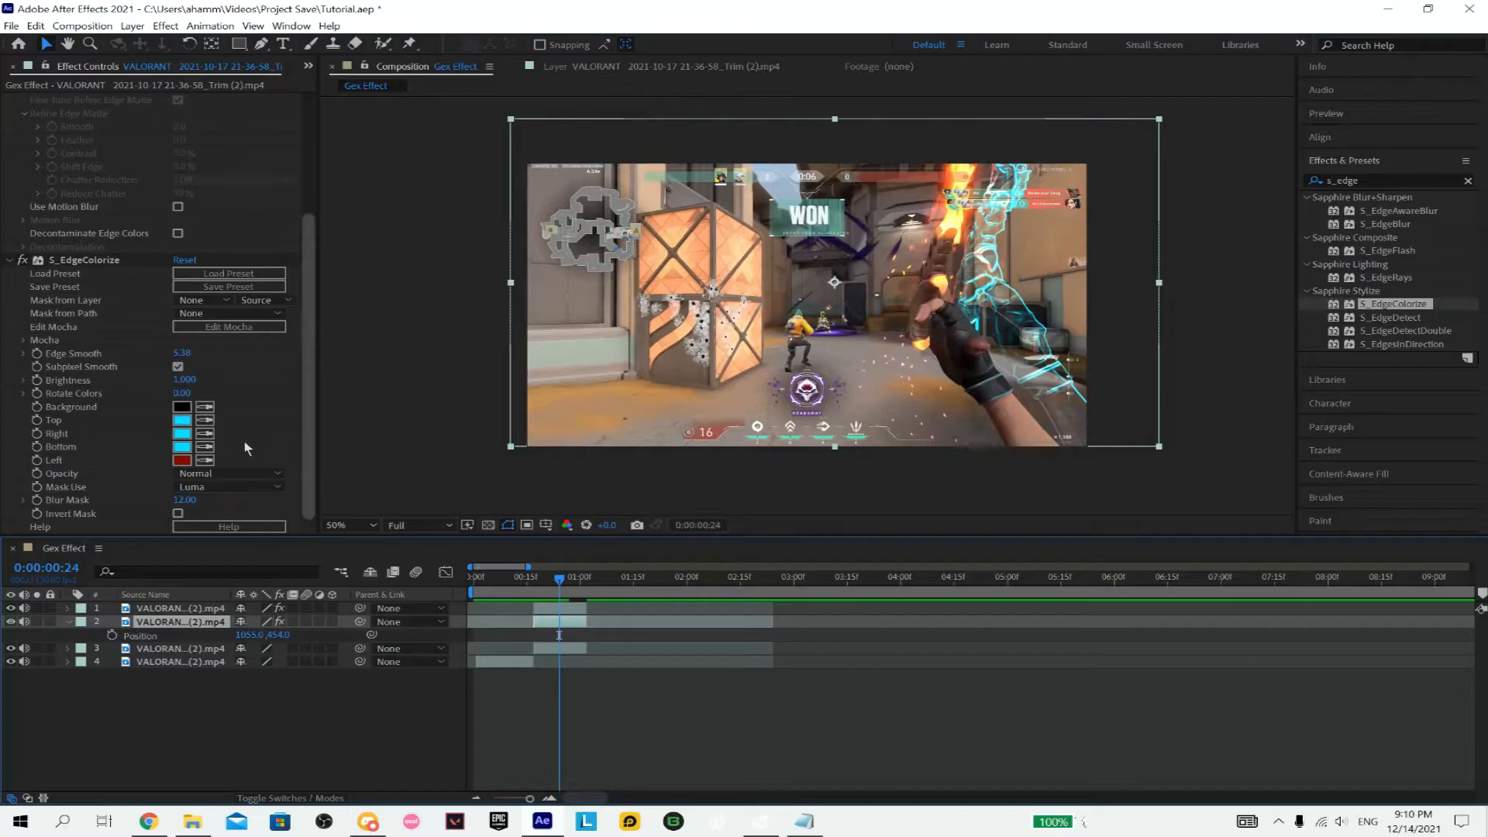
click(208, 447)
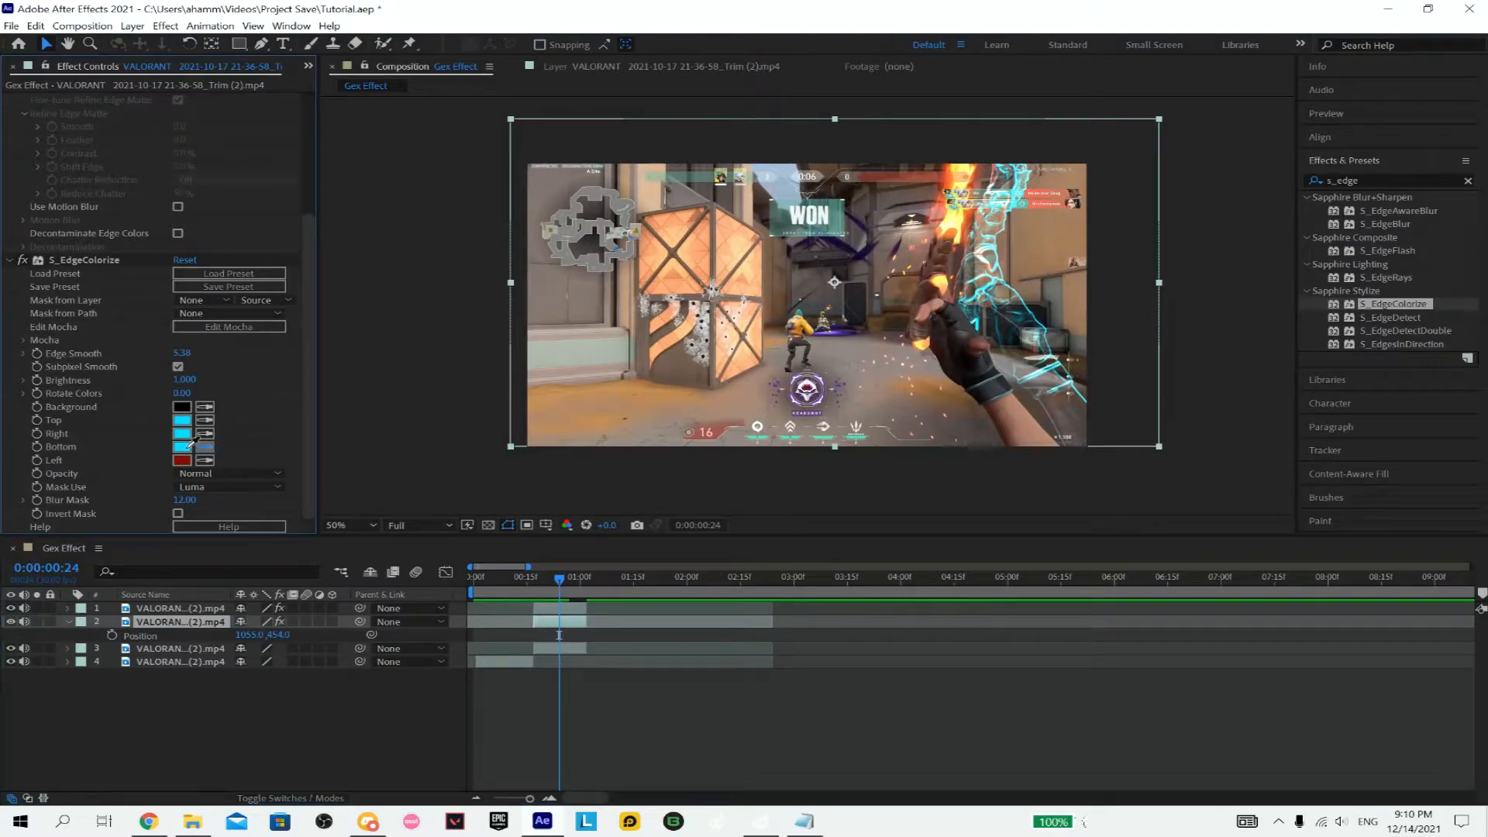
click(187, 447)
click(201, 459)
click(184, 452)
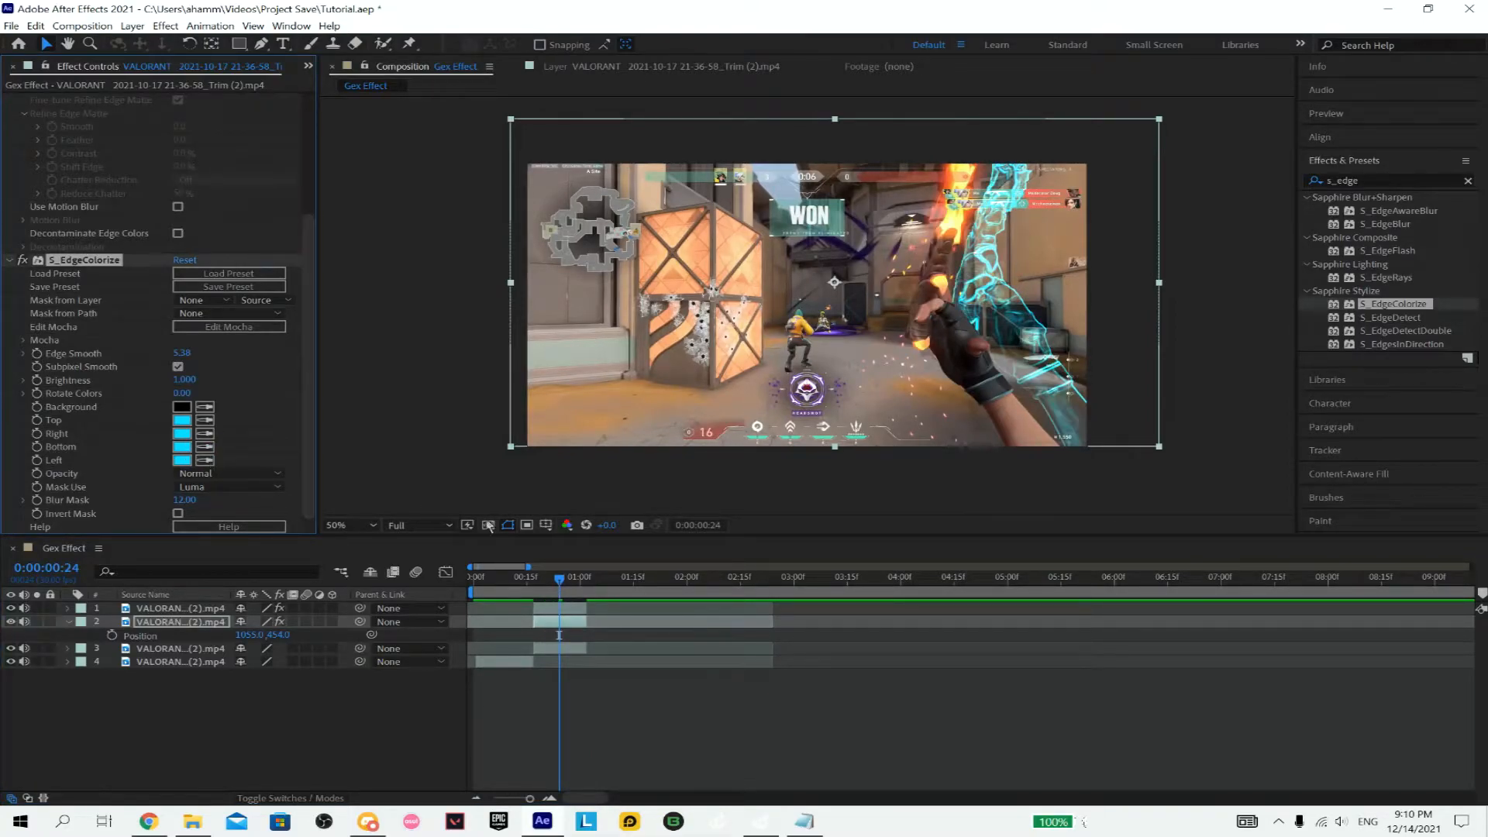
- Return the current time to 0:00:00:17 and copy the Roto Brush & Refine Edge effect from layer 2
mouse_move(558, 584)
mouse_down()
mouse_move(543, 581)
mouse_move(572, 582)
mouse_move(546, 574)
mouse_up()
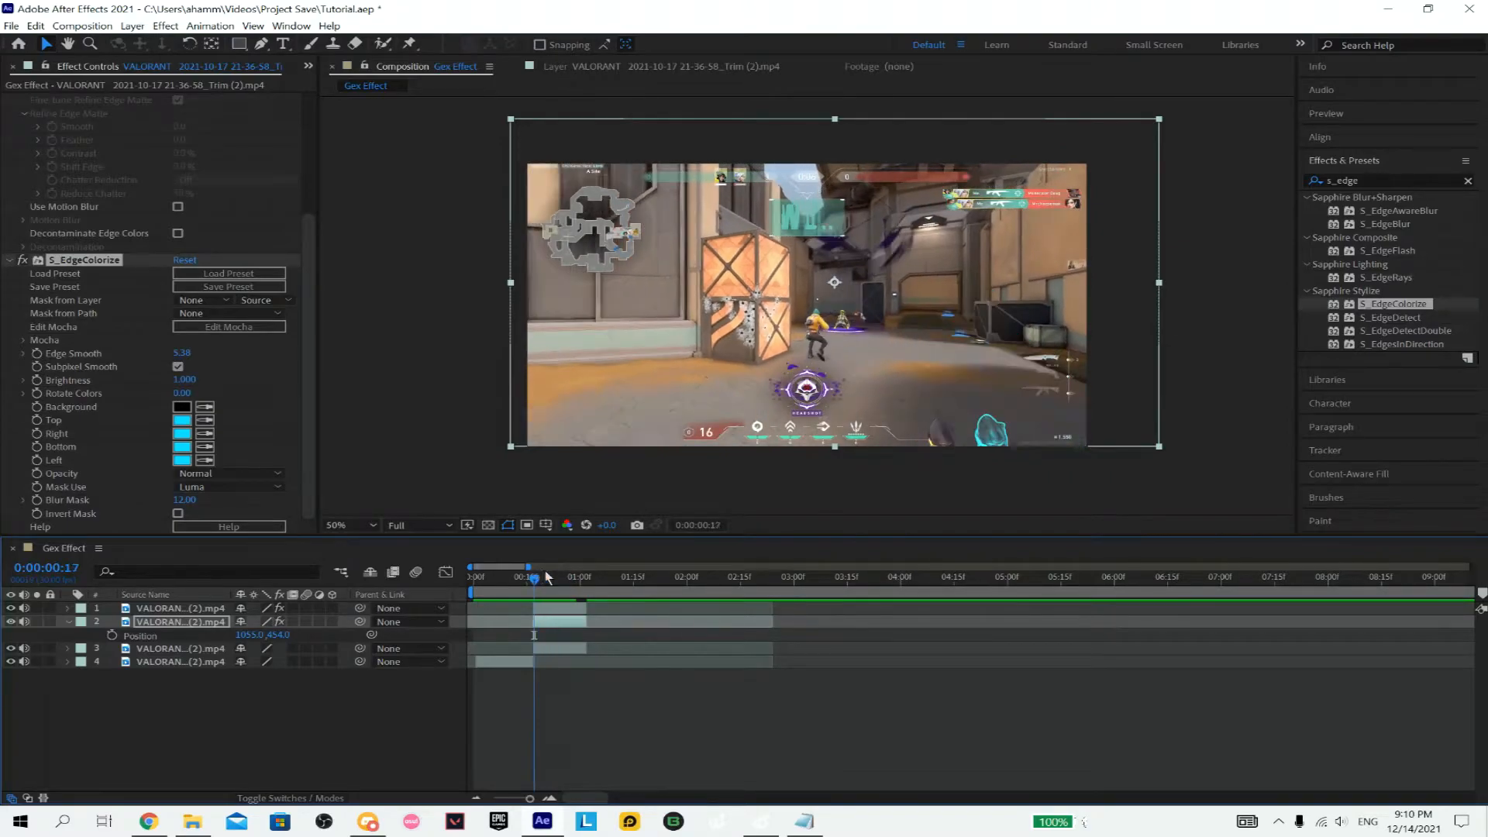
click(558, 647)
click(555, 620)
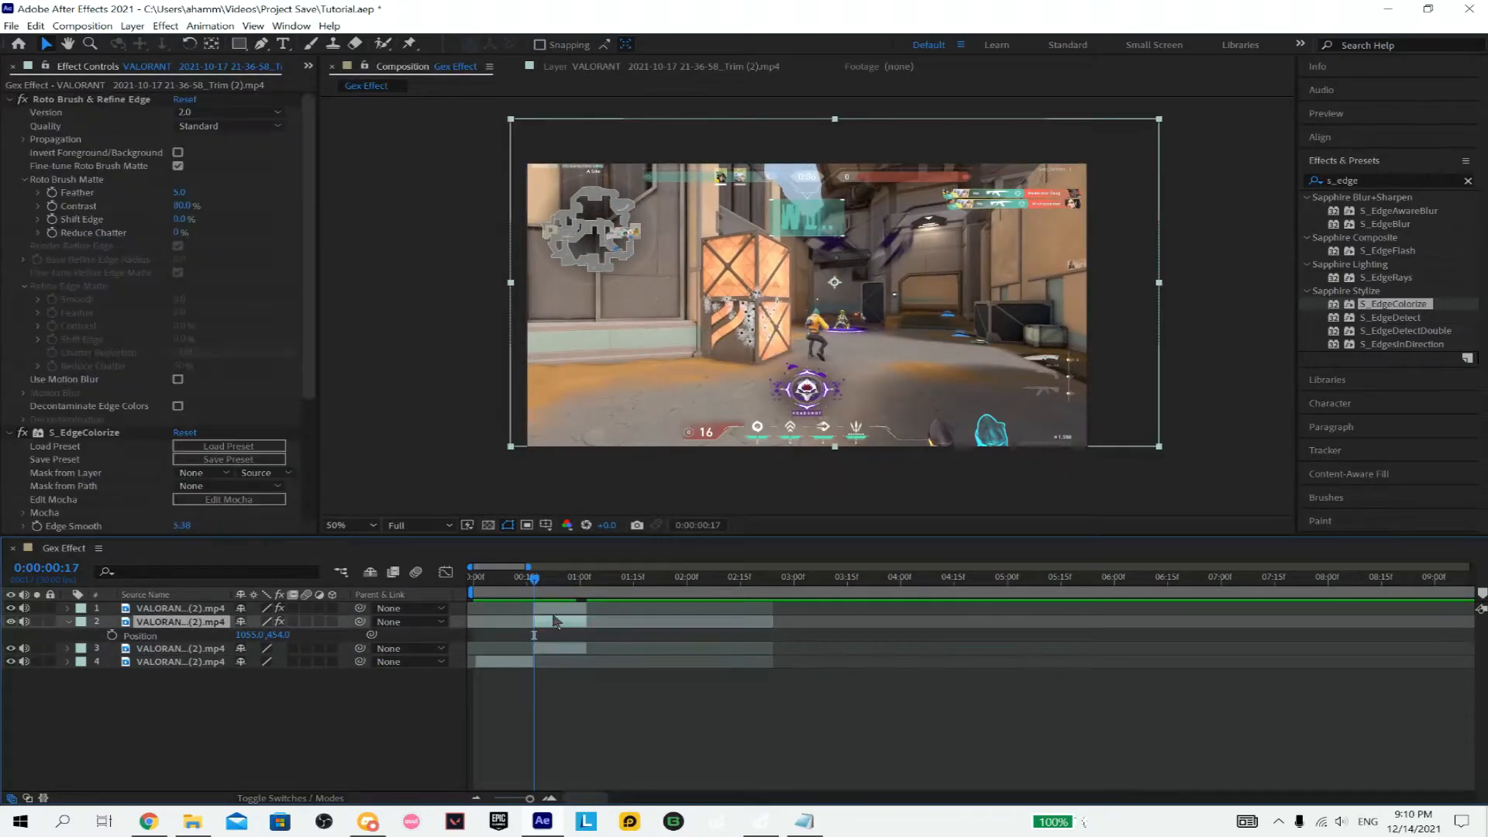
click(77, 434)
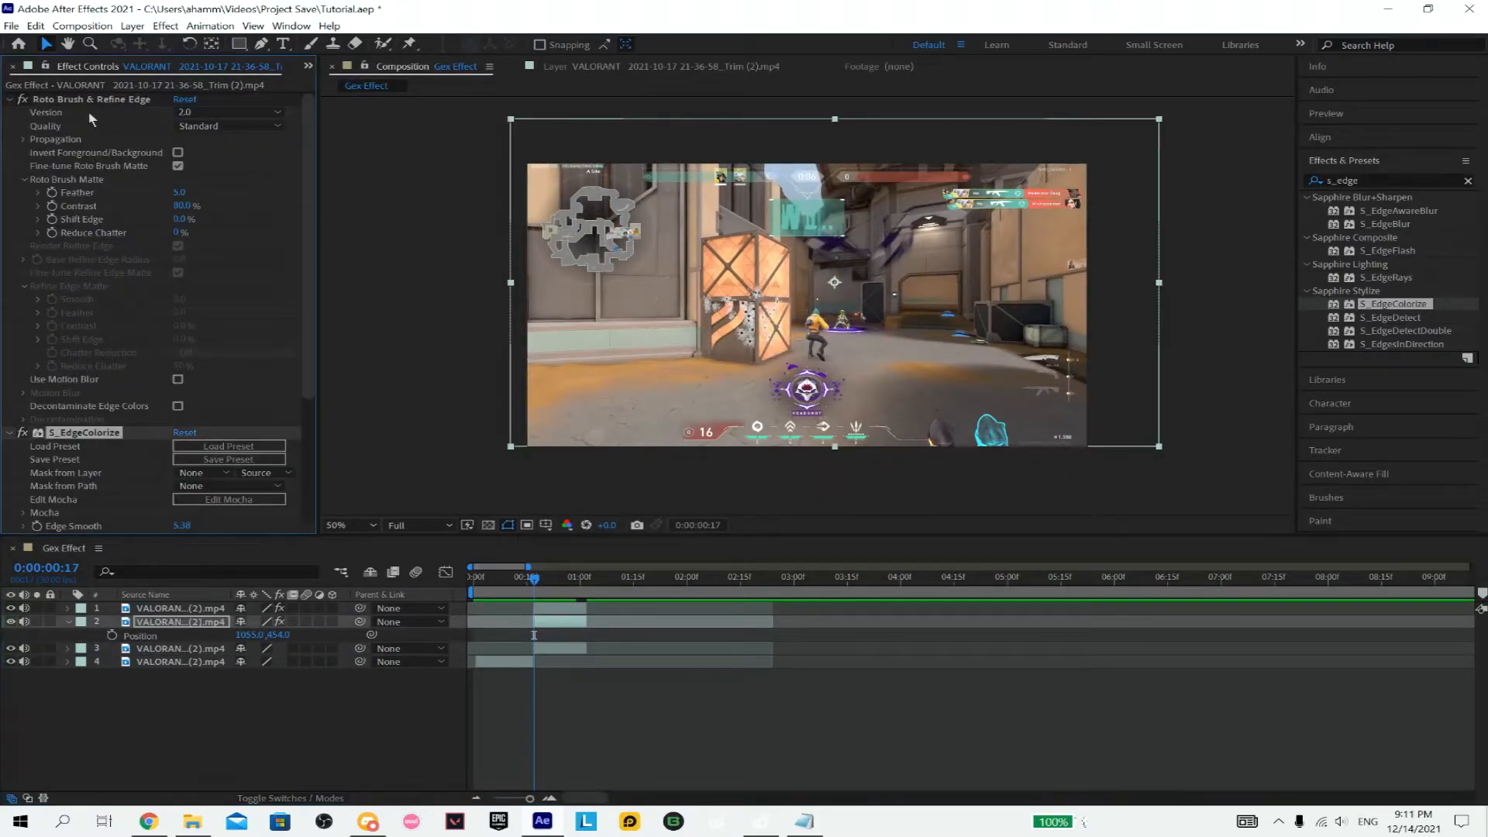
right_click(78, 101)
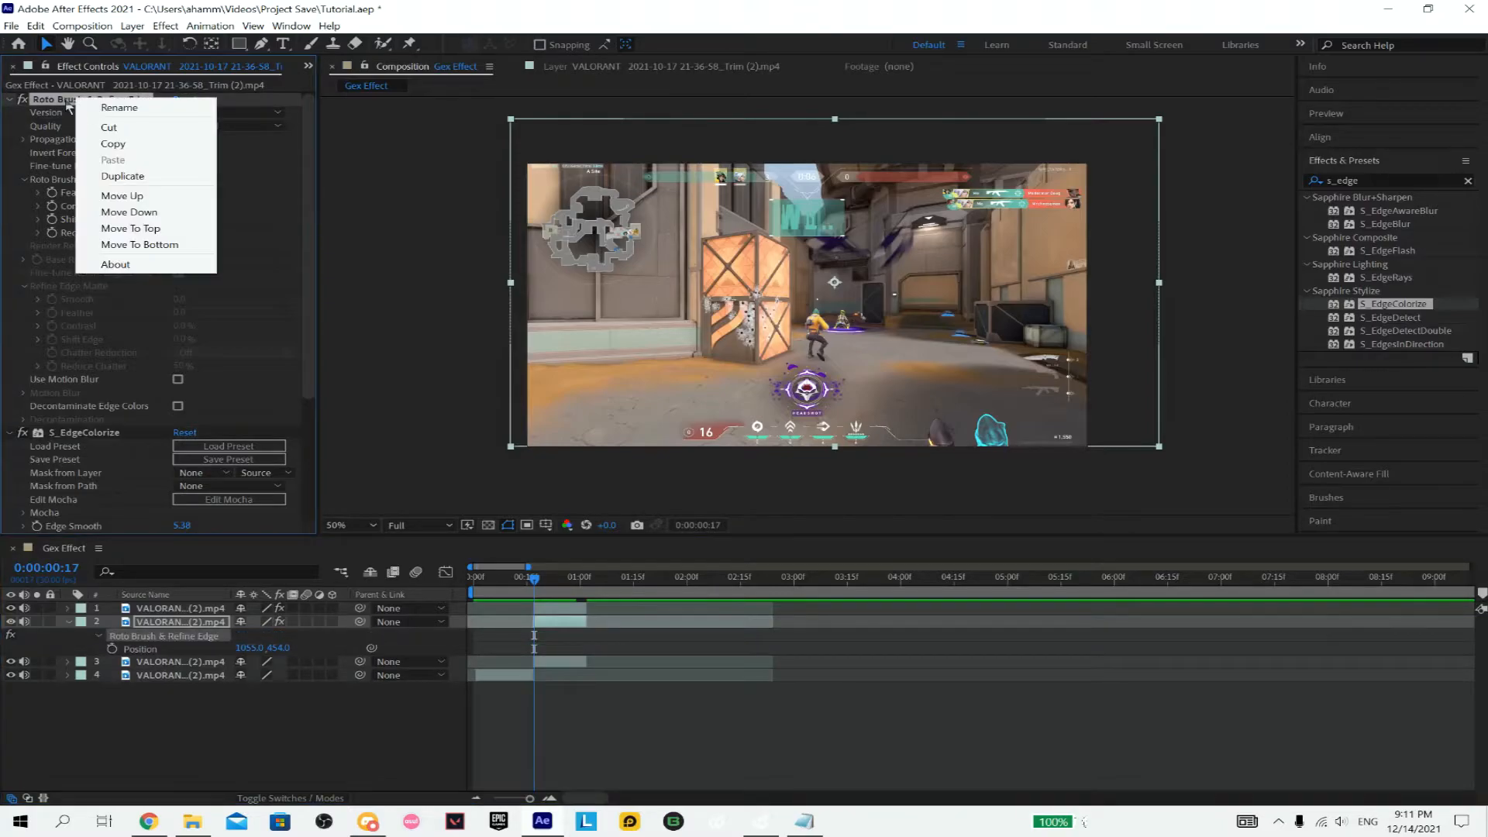
click(113, 144)
- Paste the copied Roto Brush & Refine Edge effect onto layer 3 and enable Invert Foreground/Background
click(554, 661)
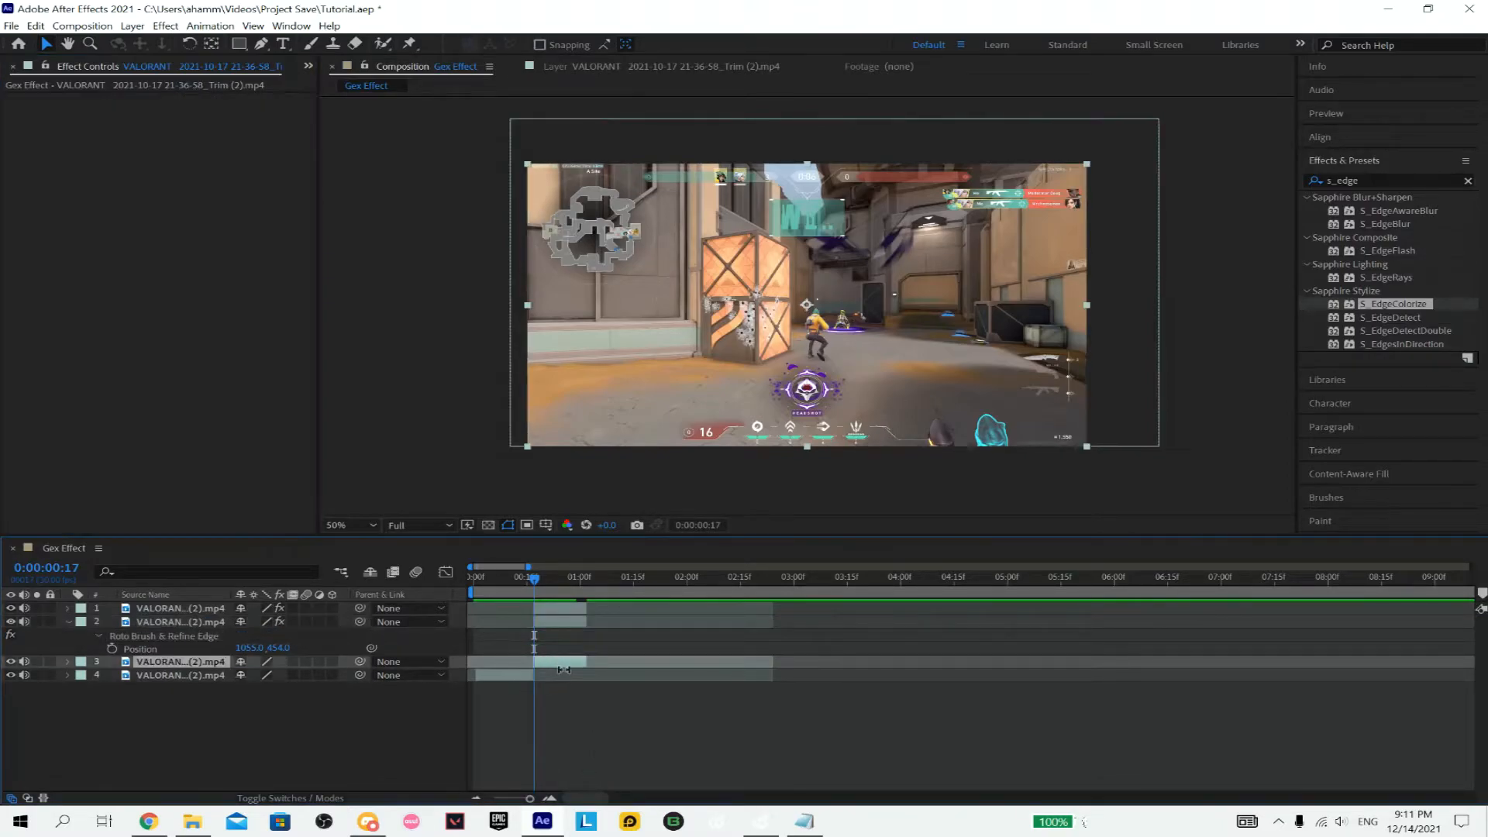
right_click(290, 236)
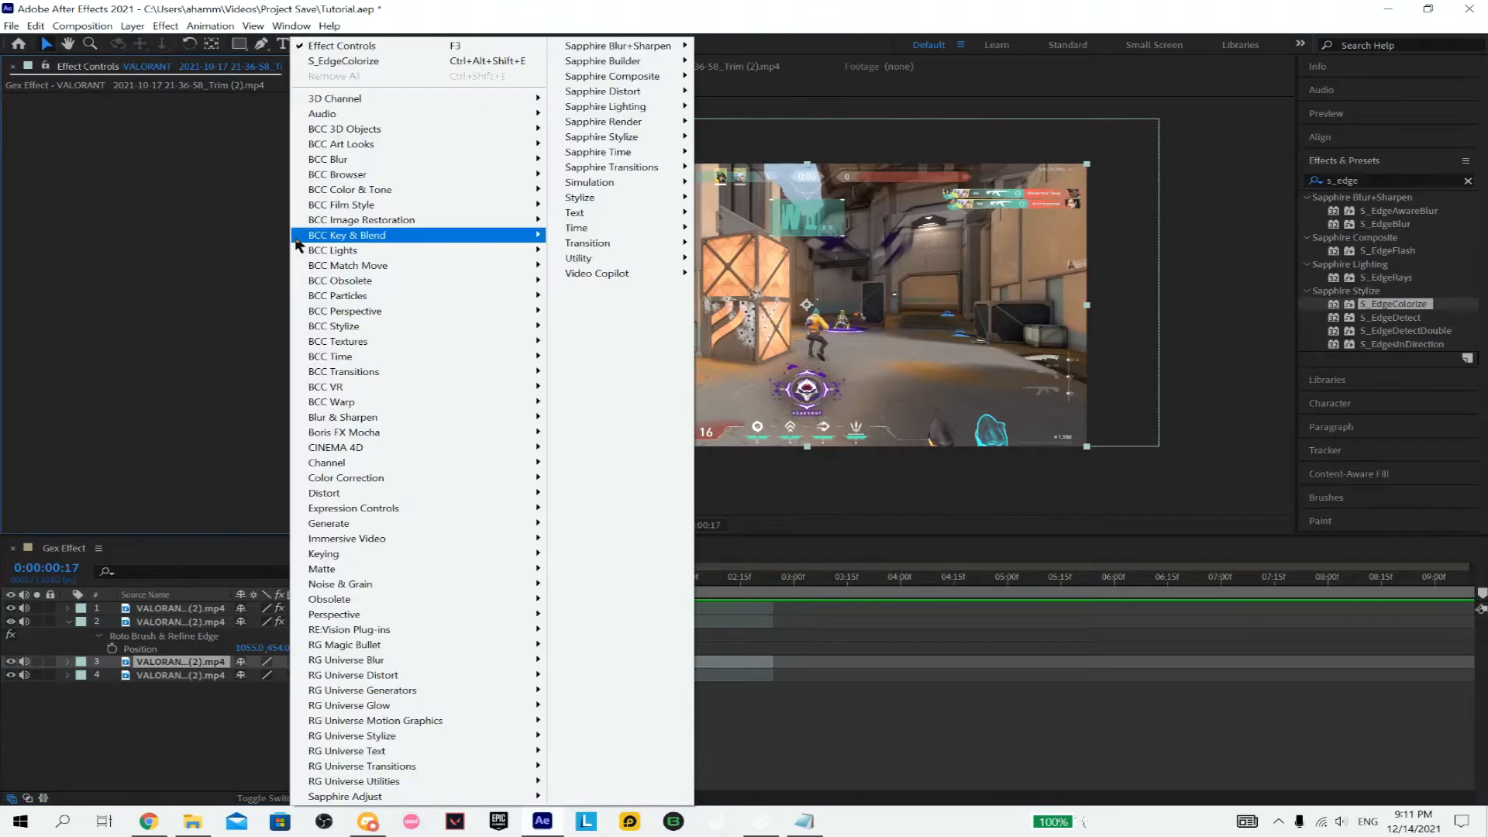
click(184, 234)
key(ctrl+v)
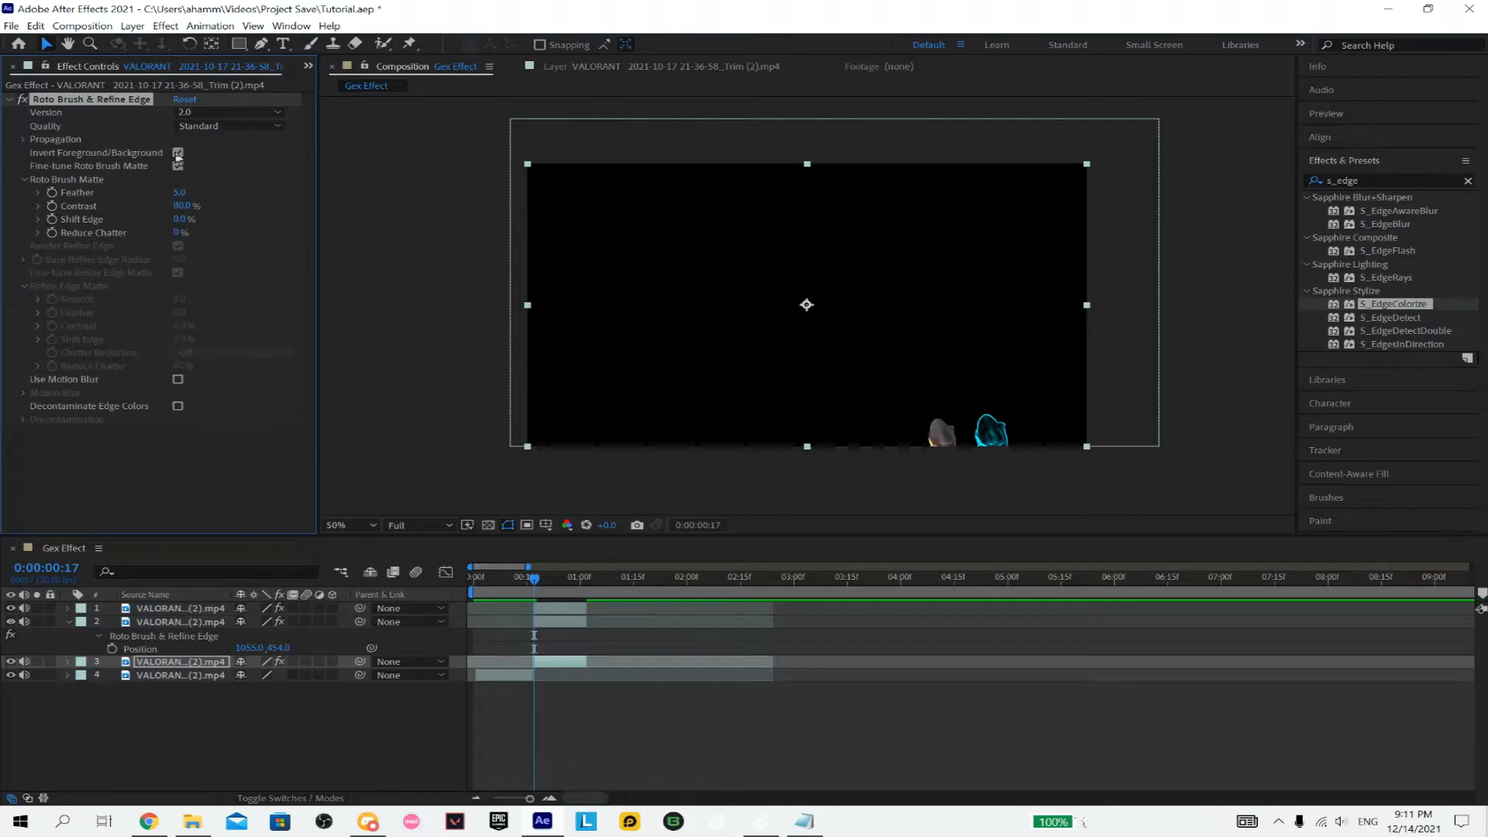
click(178, 153)
- Search the effects for "gaussian" and apply Gaussian Blur to the inverted background layer 3
click(1342, 180)
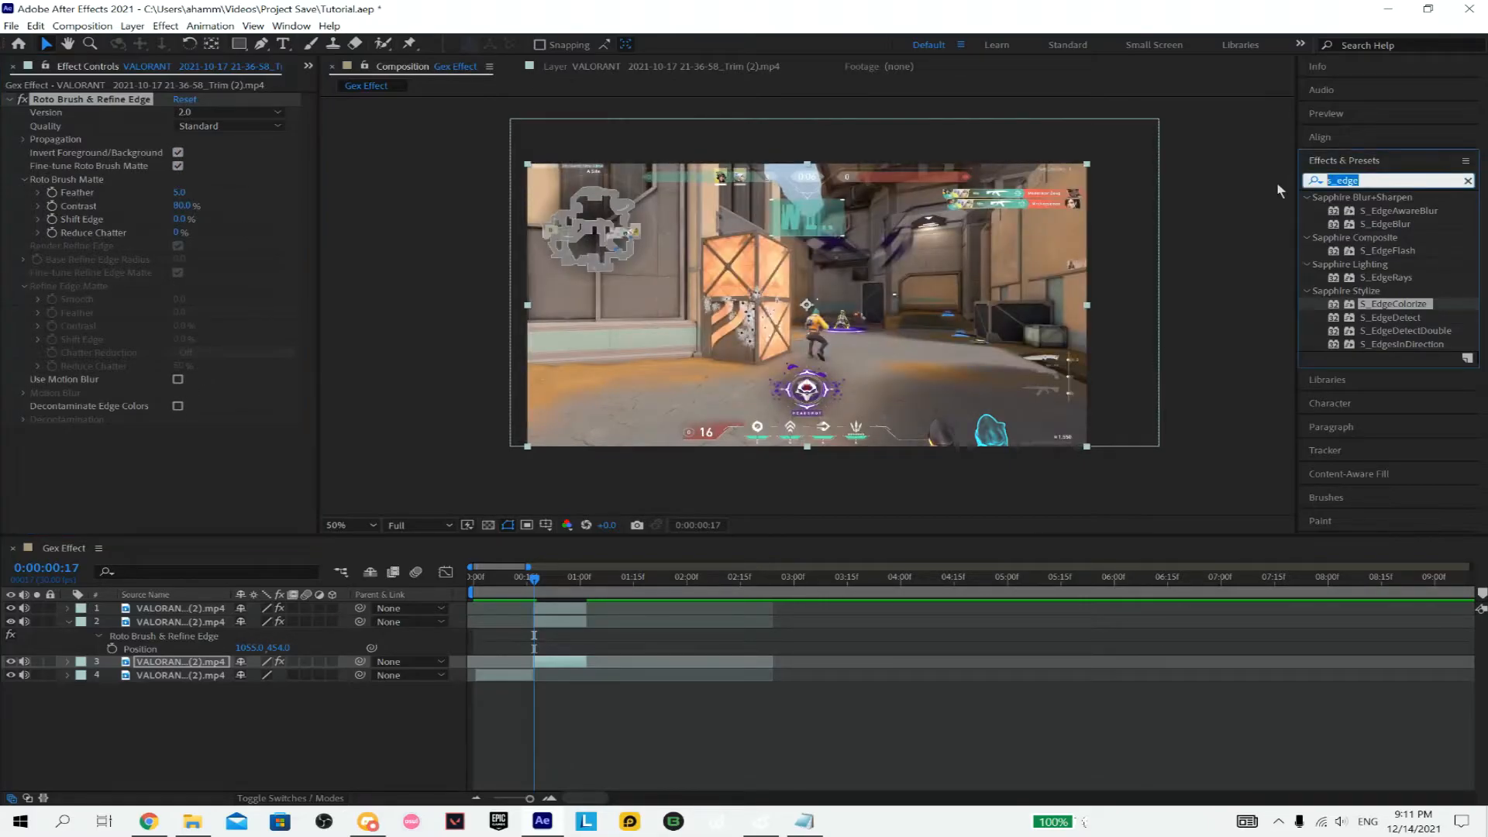
text(gauss)
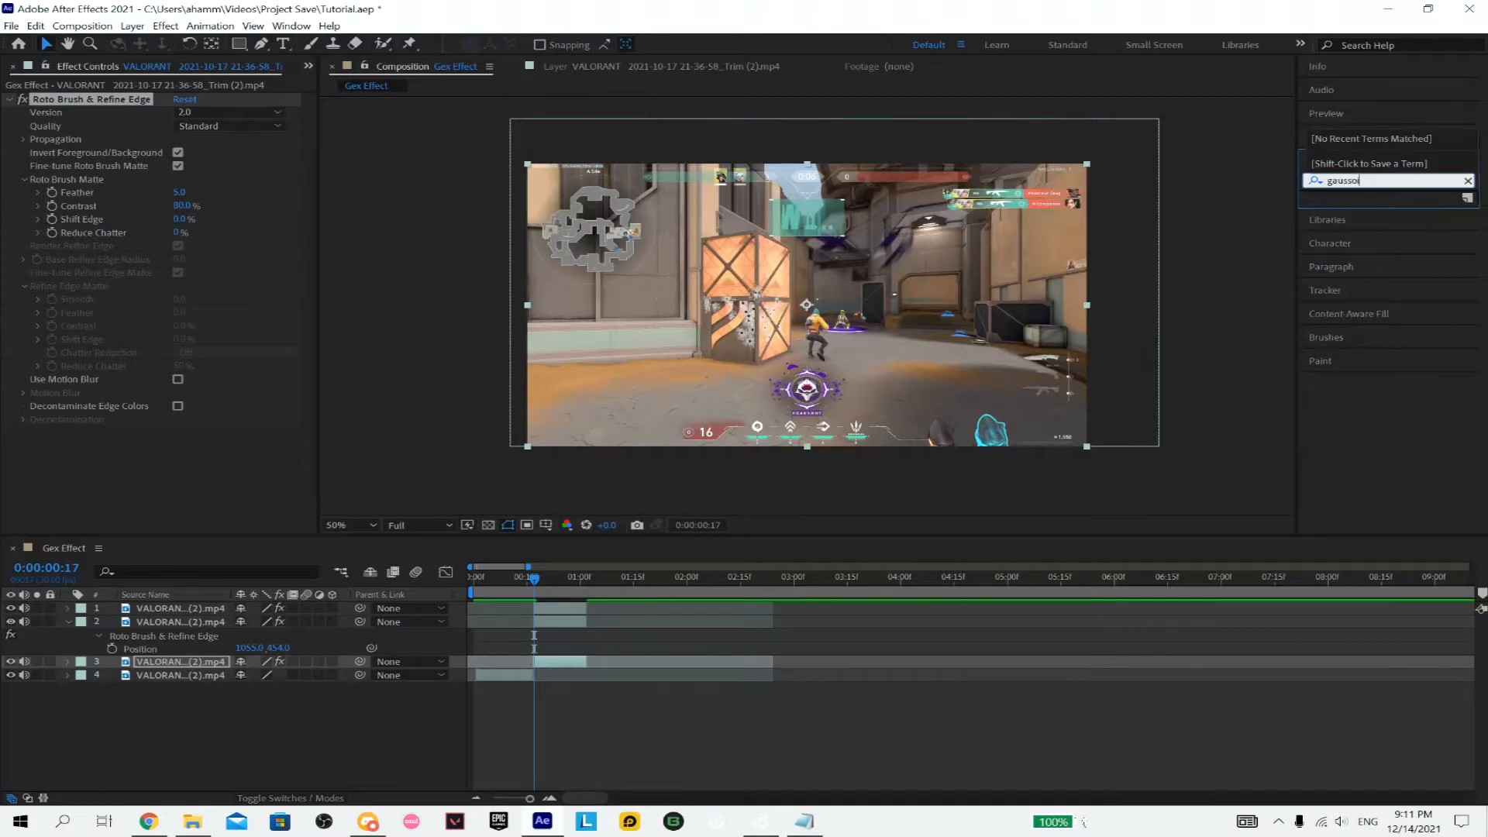
text(ian)
drag(1384, 211, 555, 664)
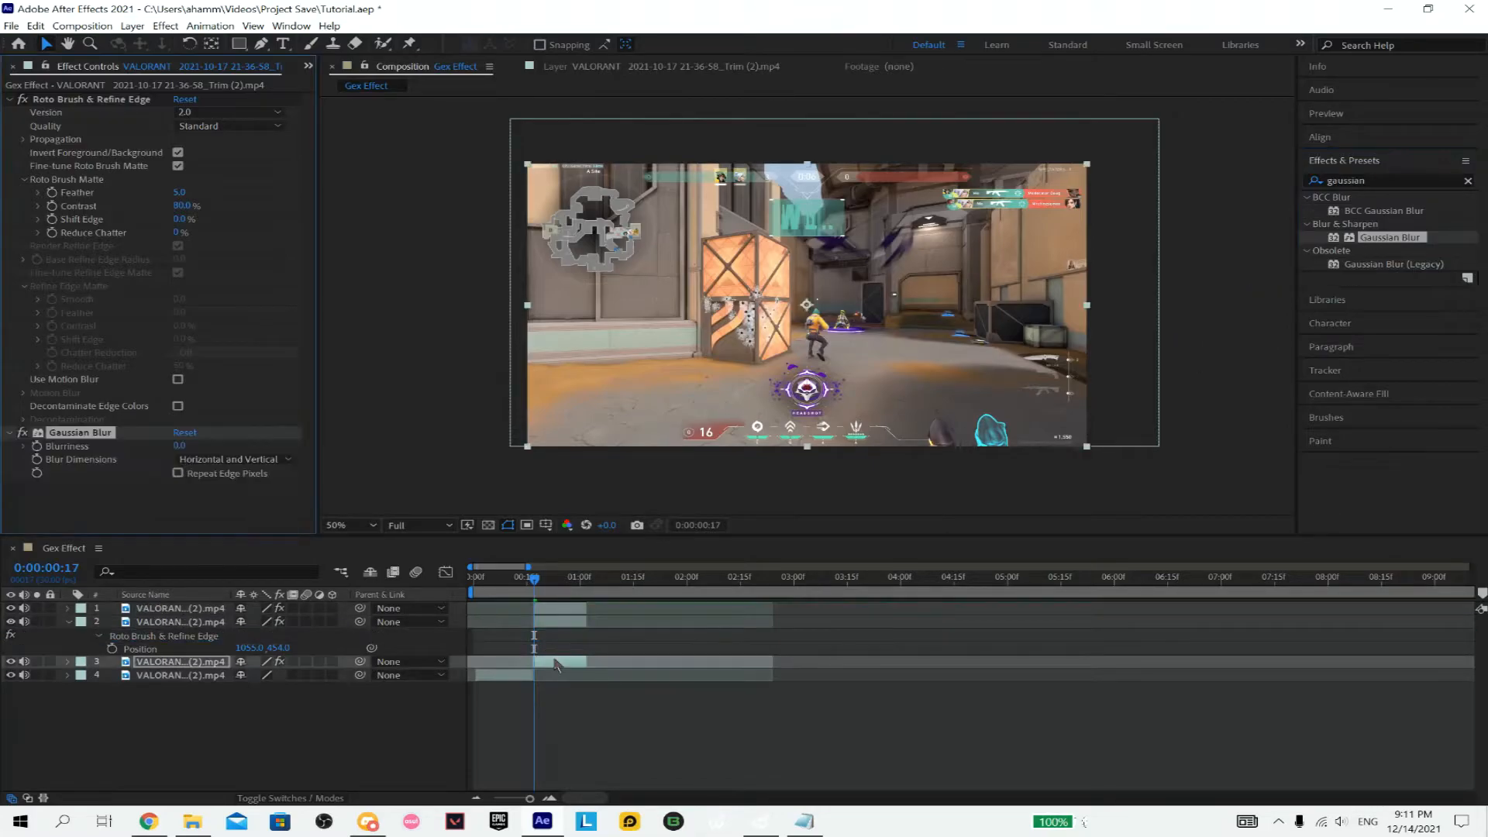
- Set the Gaussian Blur blurriness on layer 3 to about 9.8 and check the clip up to 0:00:00:26
drag(180, 446, 187, 446)
drag(534, 577, 544, 583)
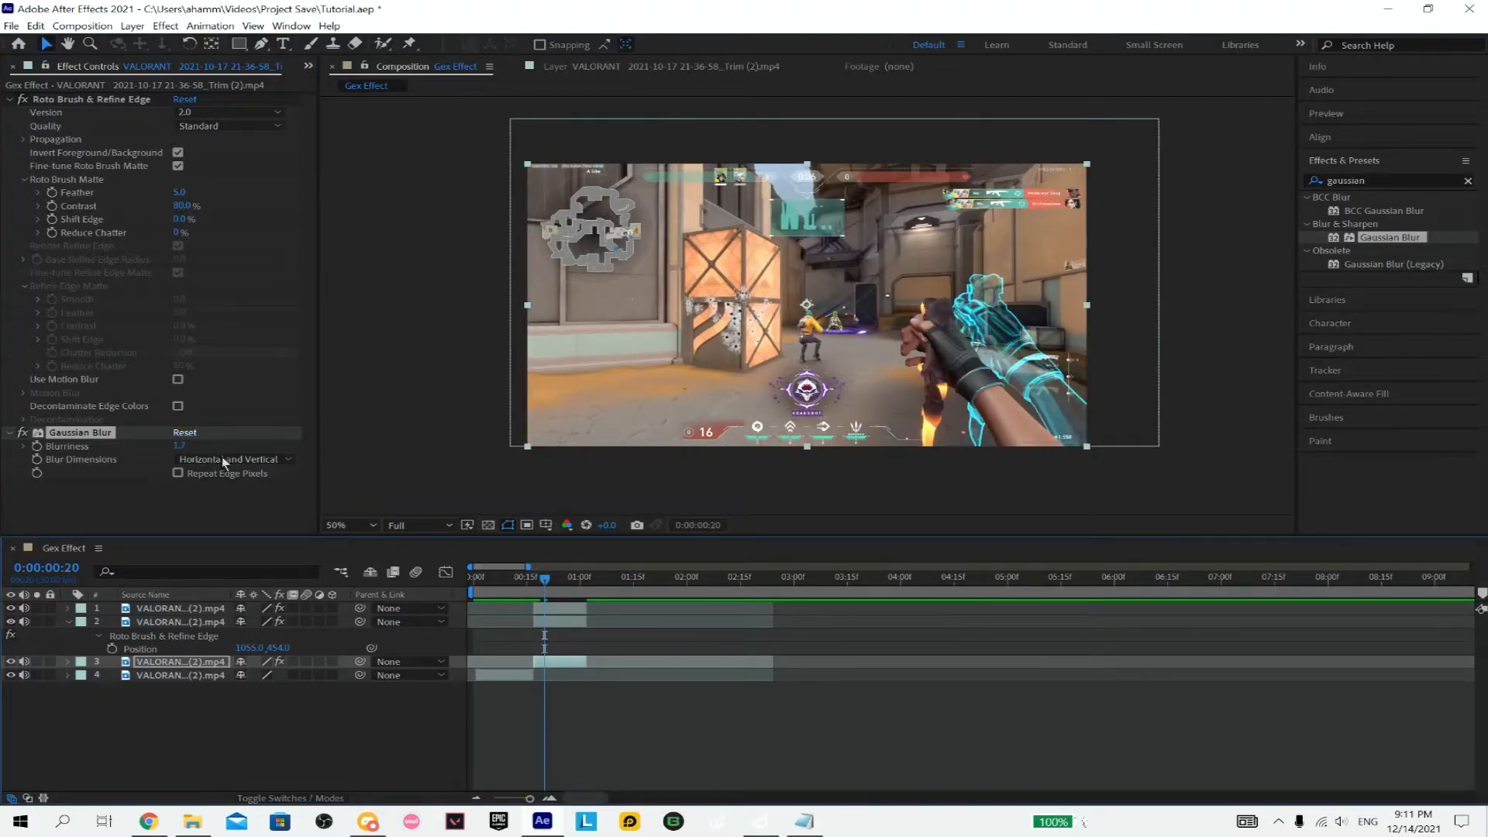
drag(181, 447, 224, 432)
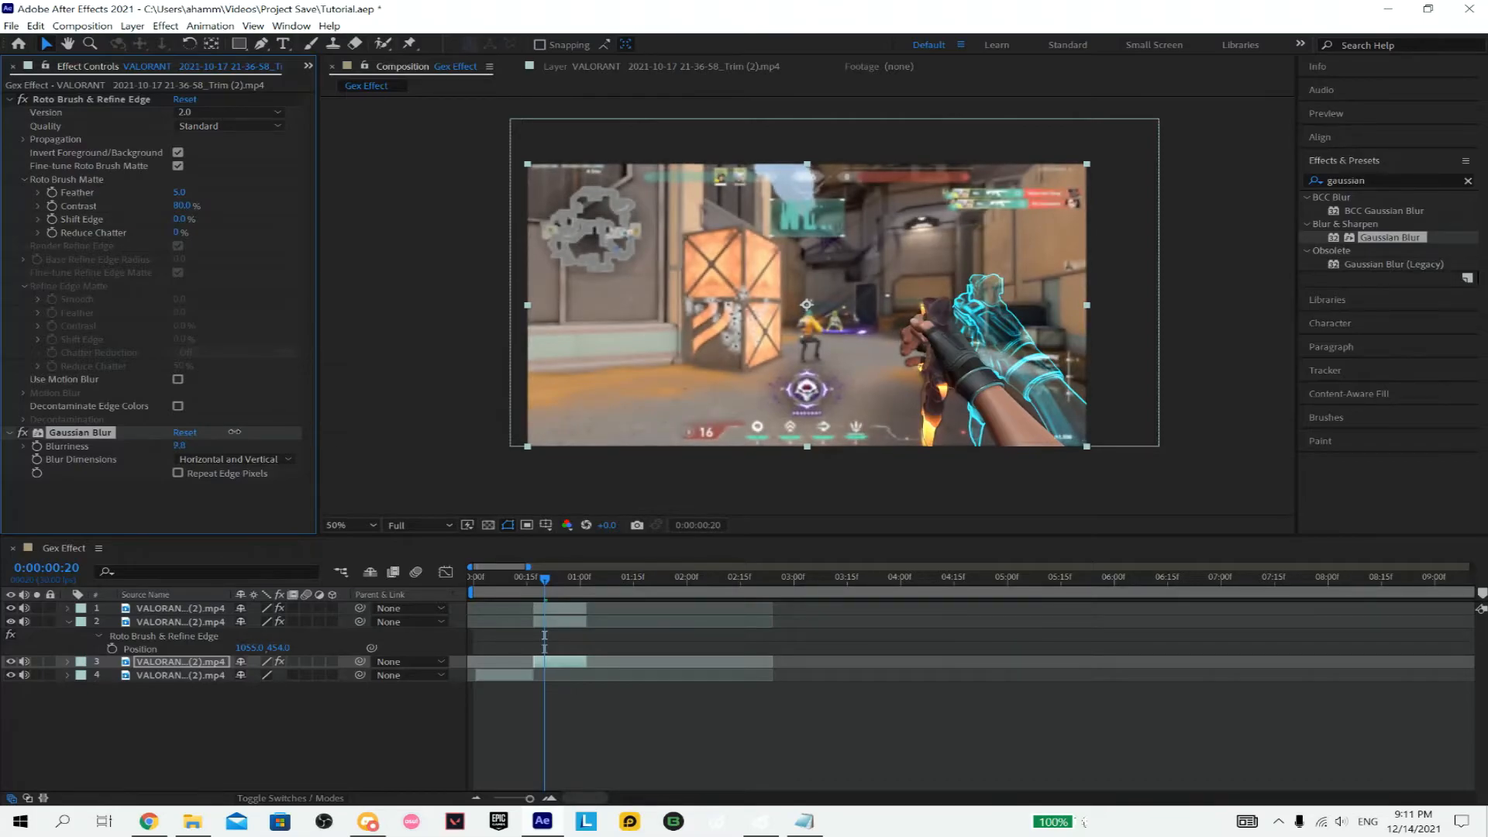
drag(546, 583, 566, 583)
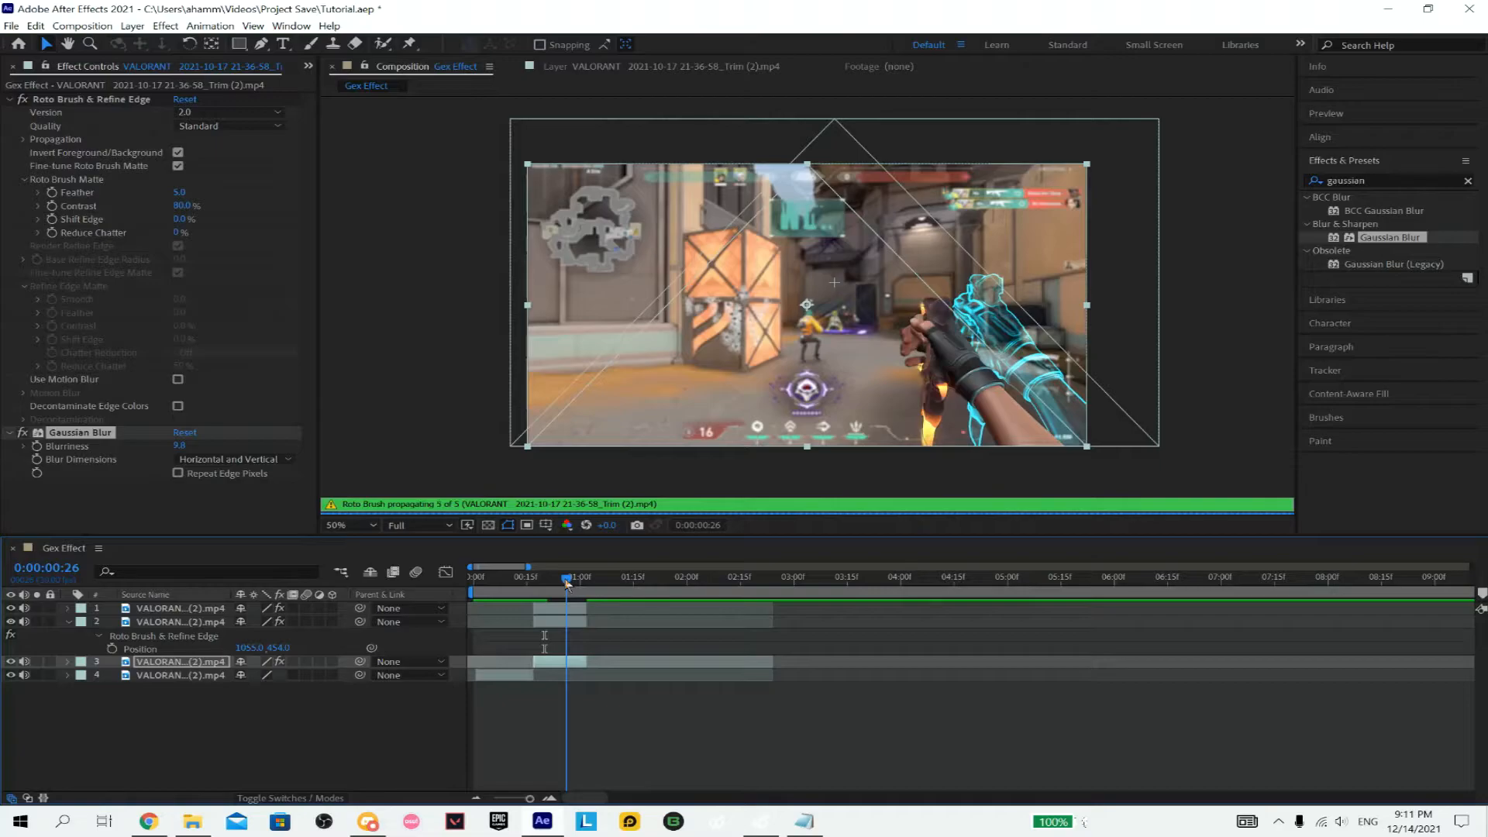
- Return the current time to 0:00:00:17 and apply Time Stretch to layers 1 to 3 to lengthen them
mouse_move(561, 579)
mouse_down()
mouse_move(582, 592)
mouse_move(511, 589)
mouse_move(651, 591)
mouse_move(534, 591)
mouse_up()
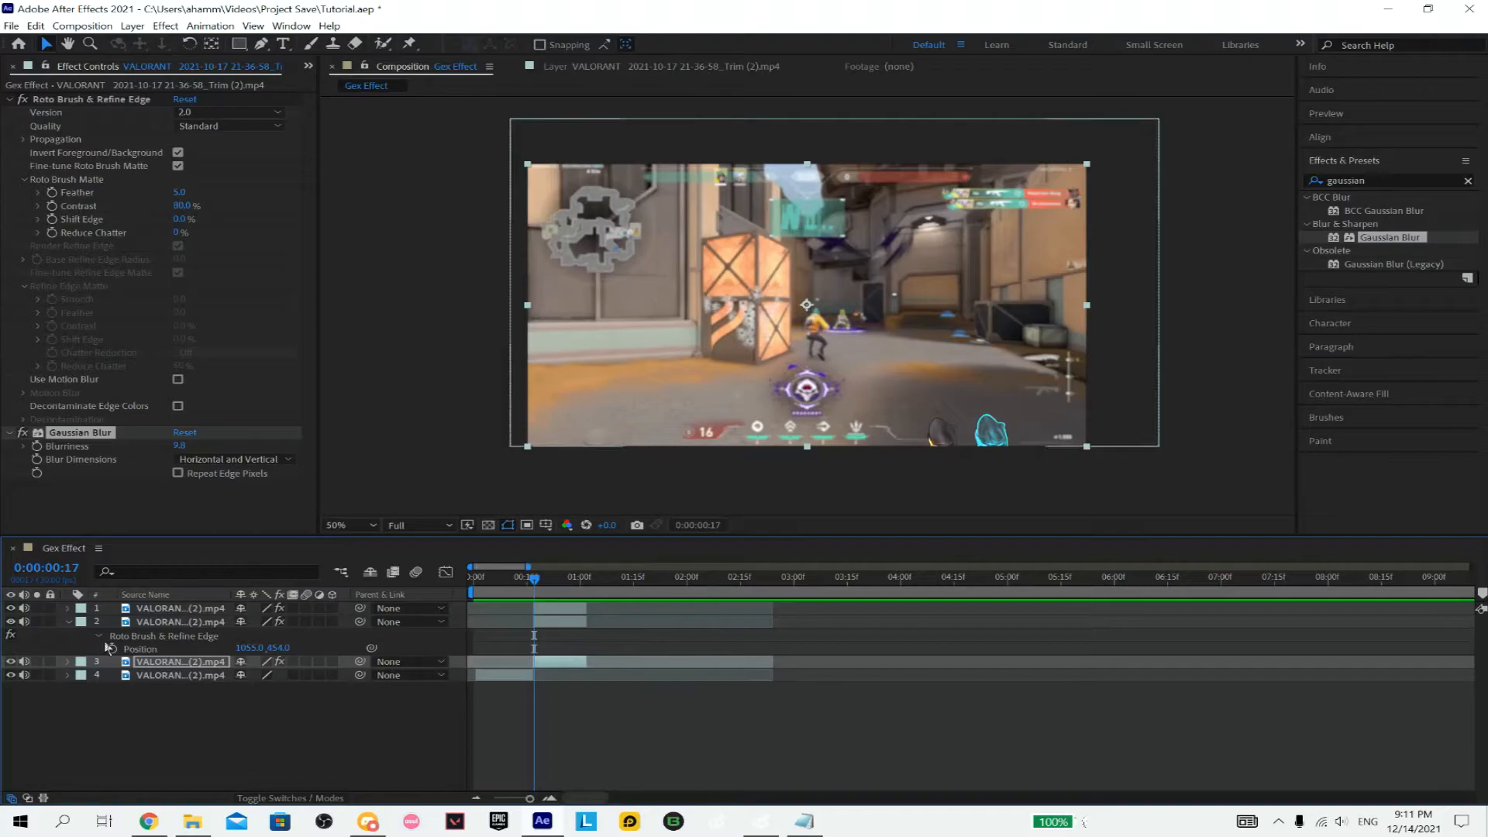
click(68, 621)
drag(454, 639, 456, 608)
right_click(554, 630)
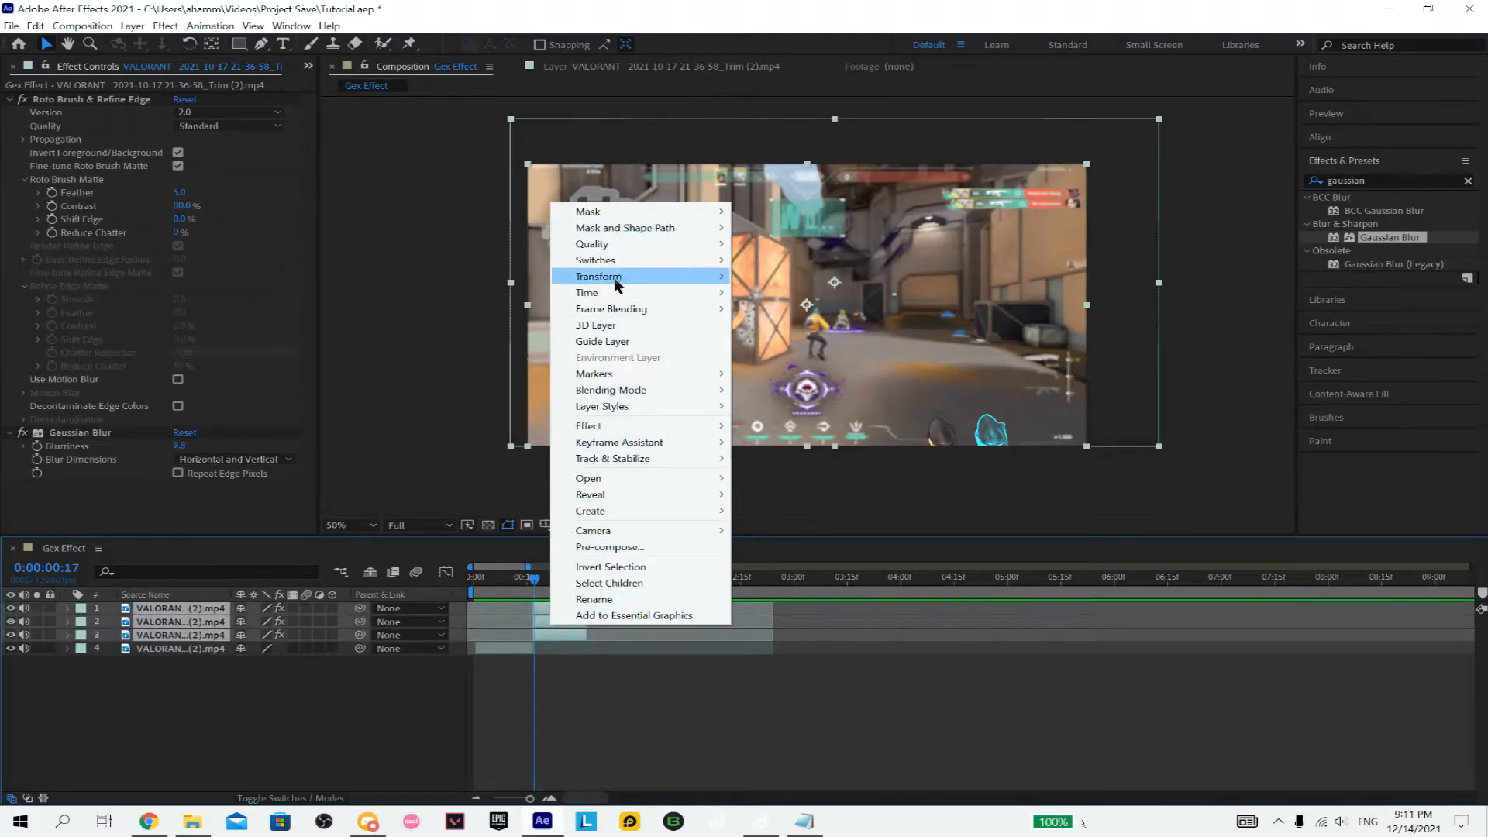
mouse_move(619, 293)
right_click(541, 642)
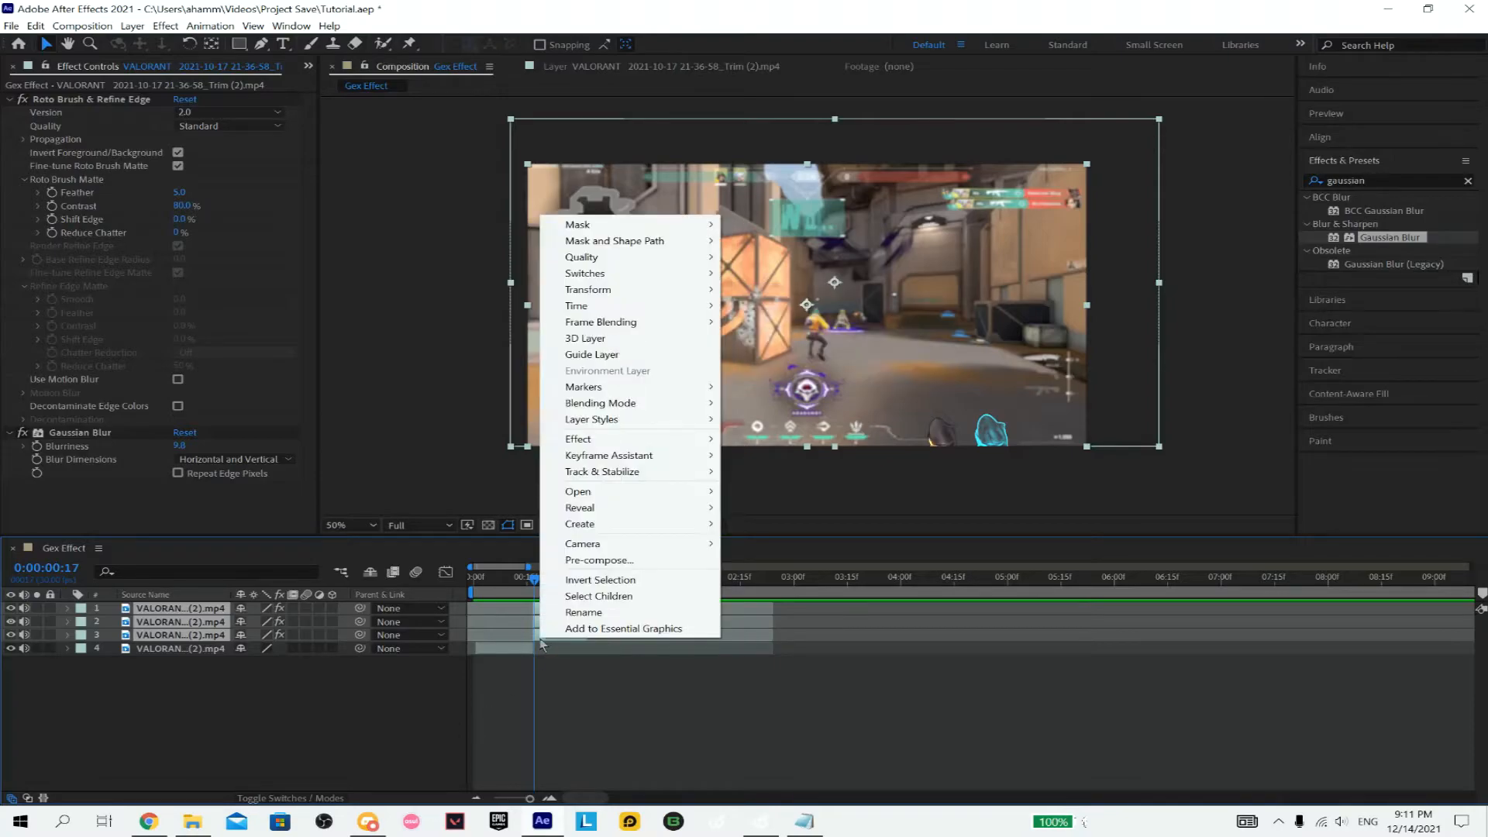
mouse_move(620, 305)
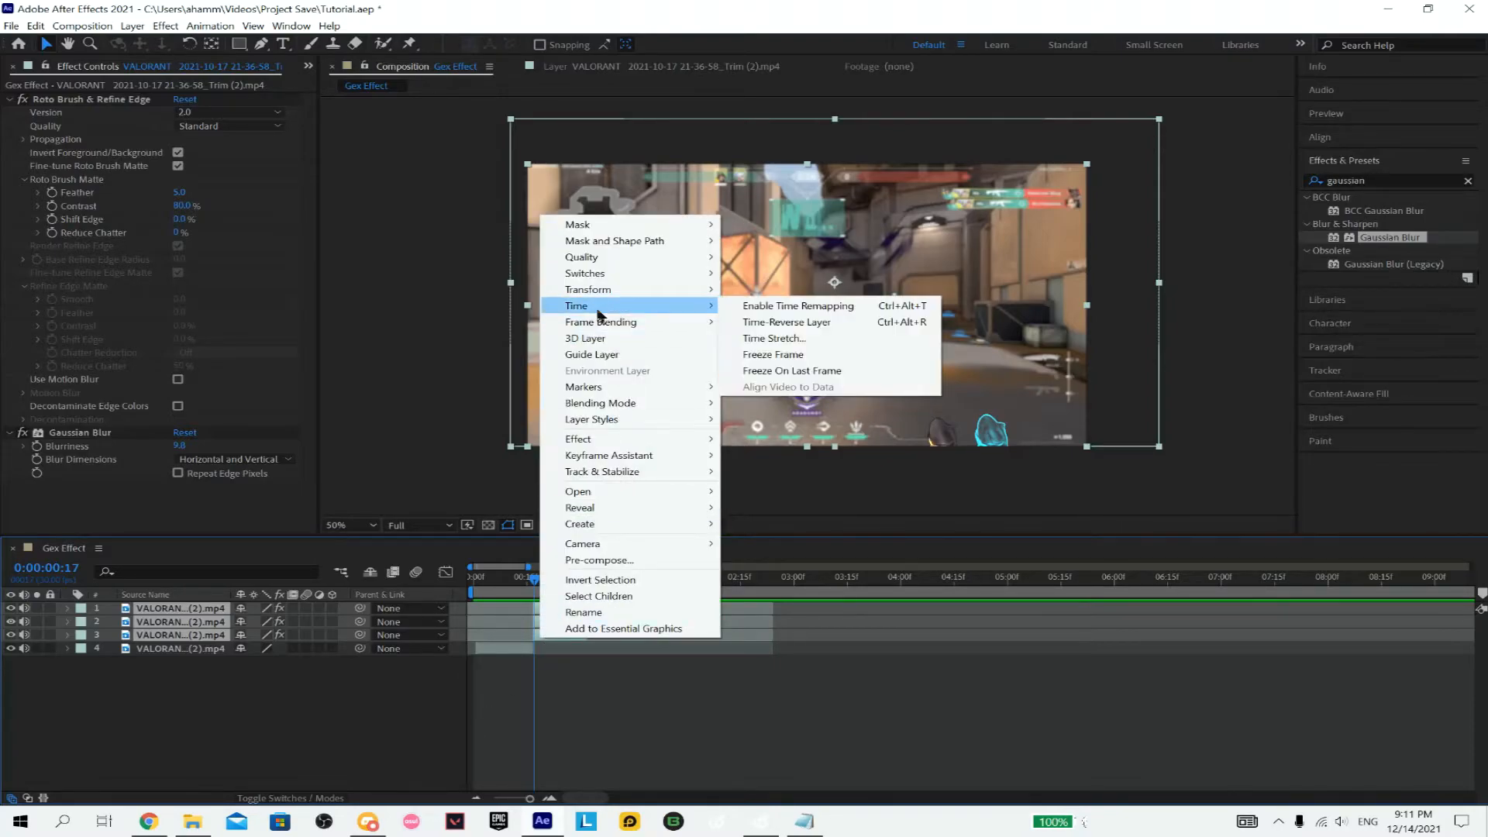
click(821, 342)
key(Return)
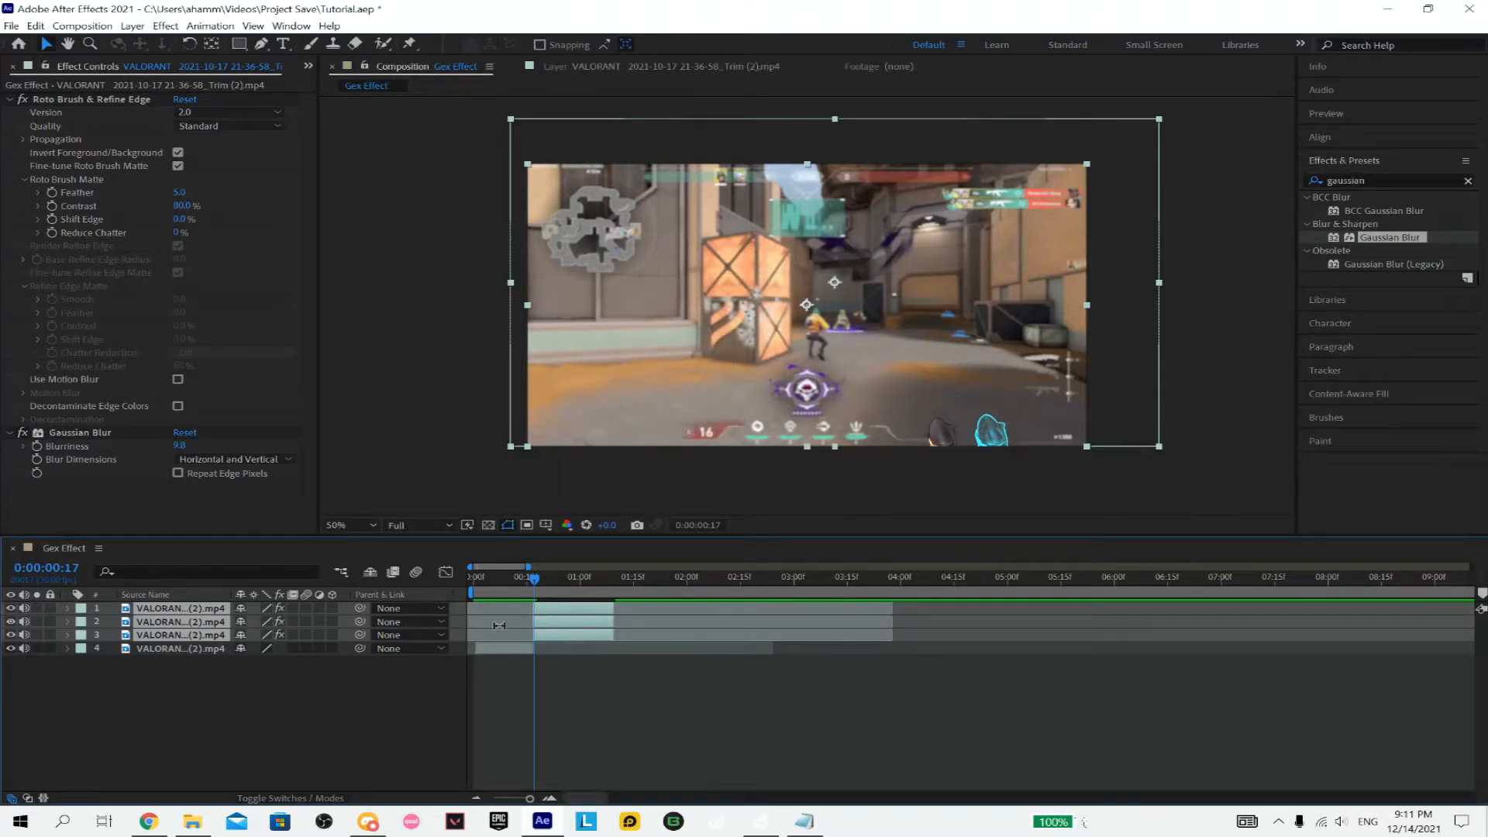
- Set the Audio Levels of the three stretched layers to -40 dB and collapse their properties
right_click(568, 634)
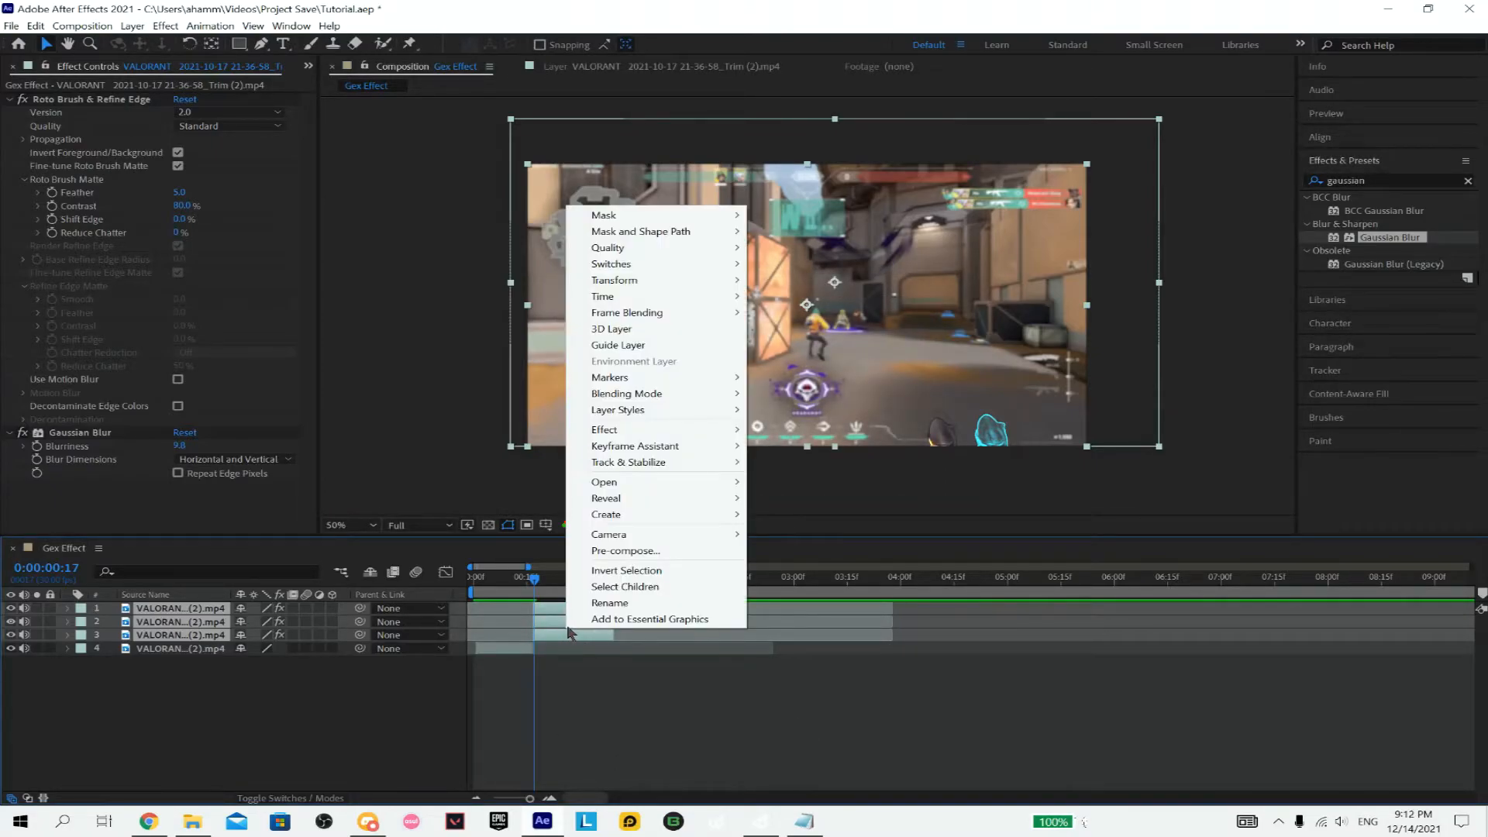
click(544, 640)
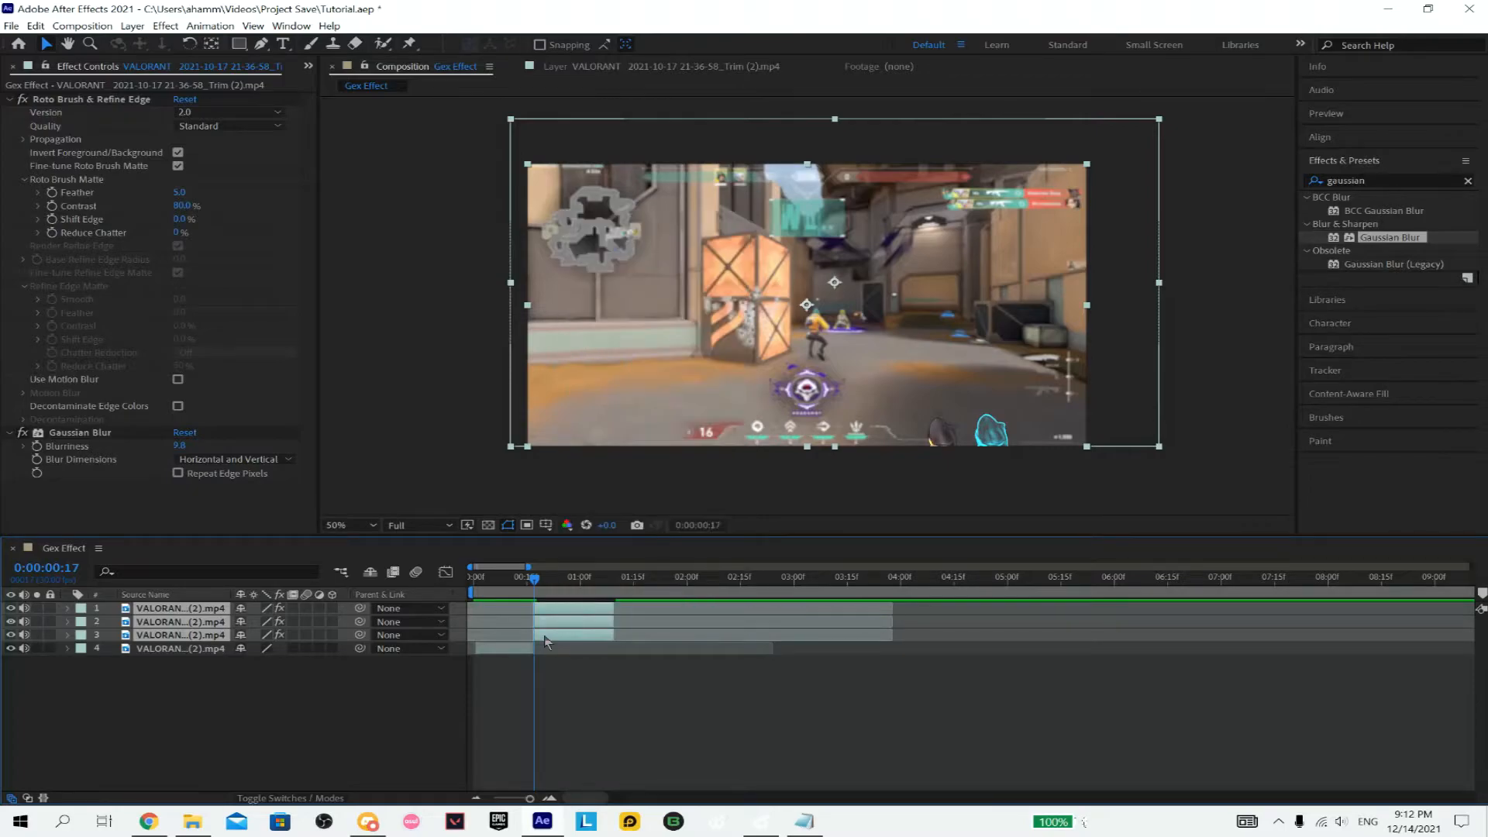
click(67, 635)
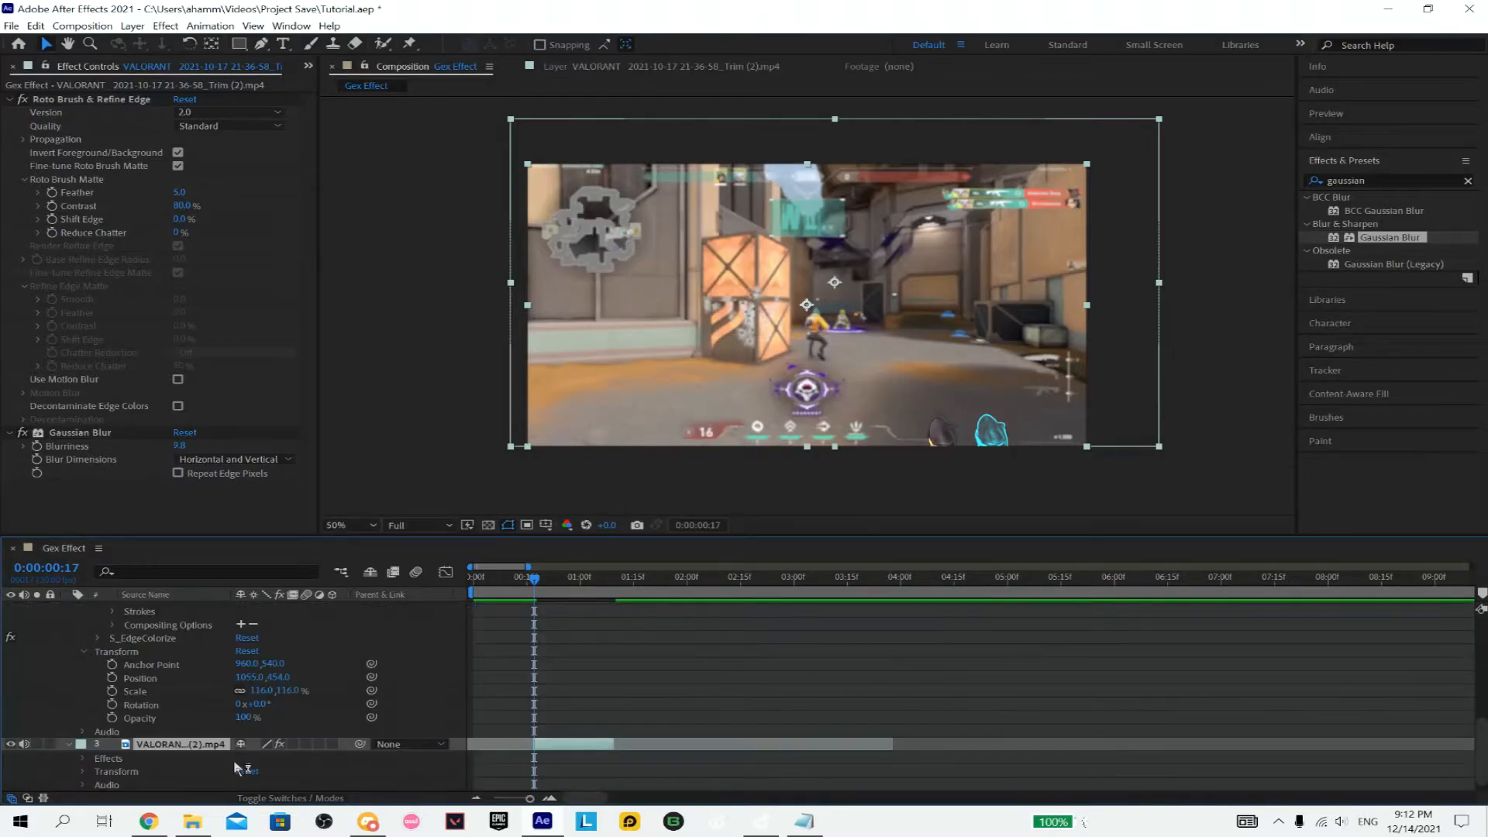
scroll(152, 759, down, 1)
click(84, 772)
scroll(168, 782, down, 2)
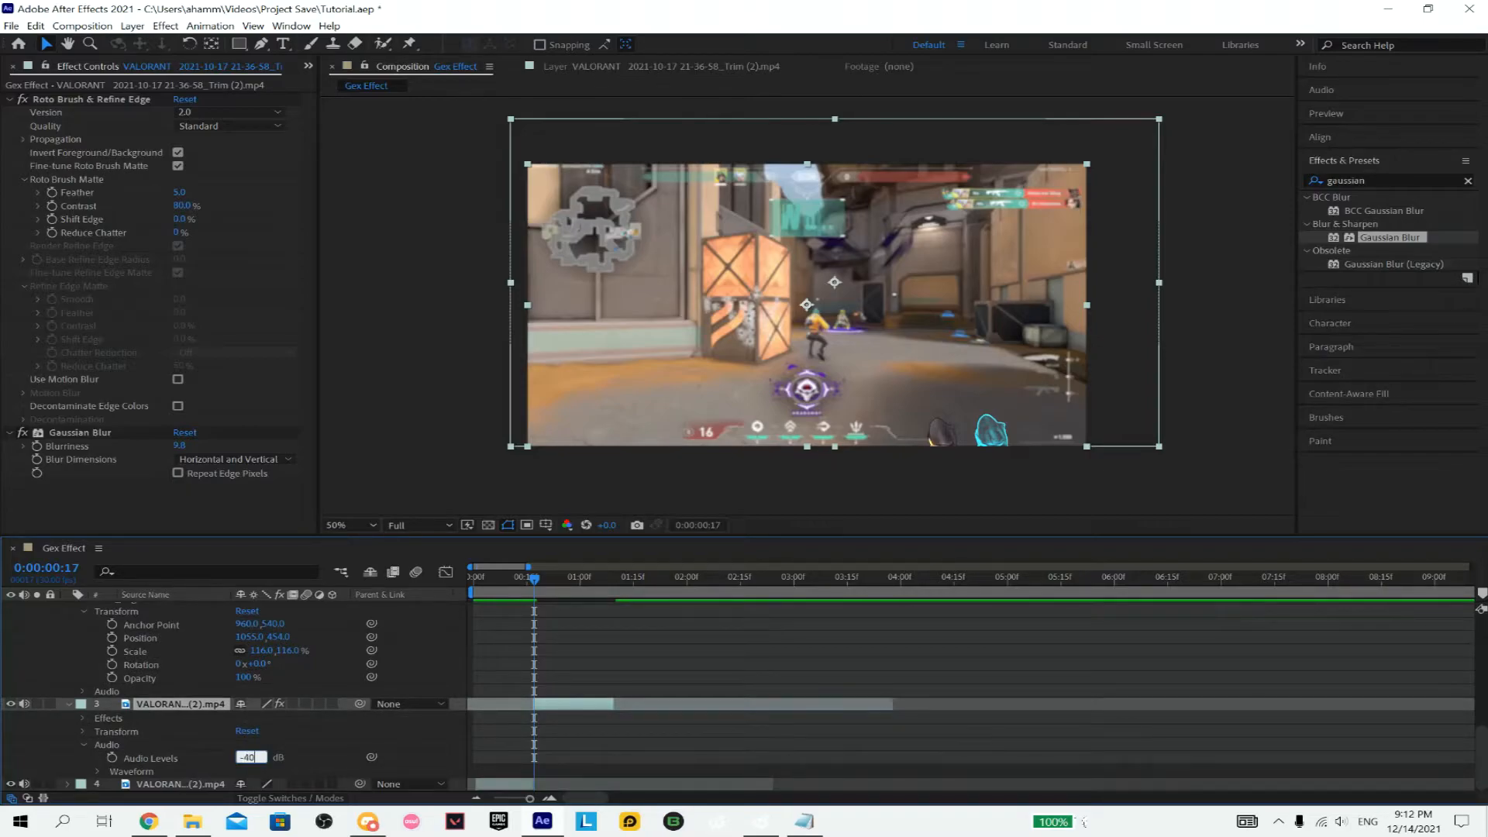
key(Return)
click(68, 703)
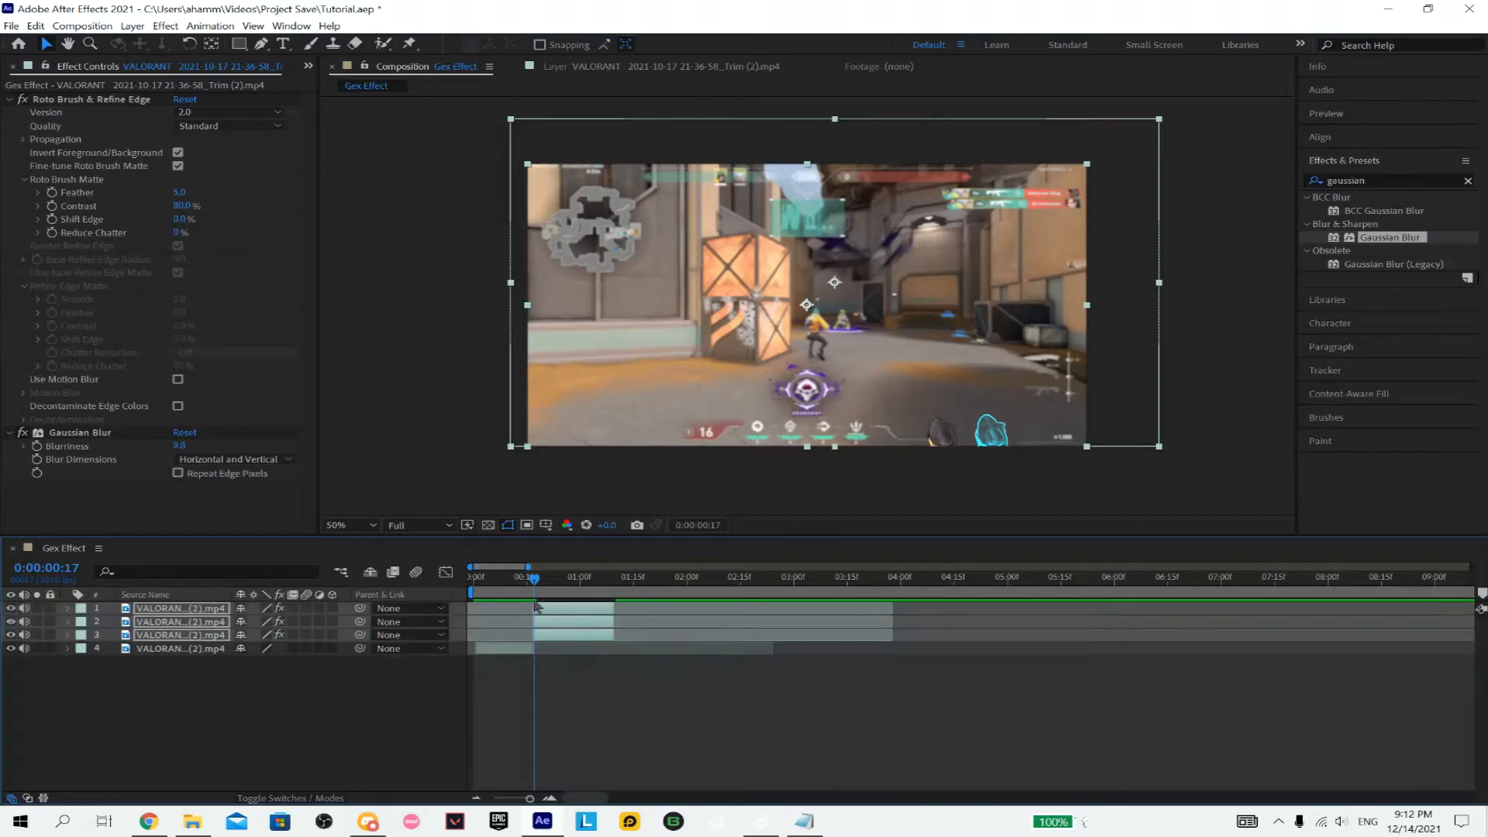
- Preview the composition from 0:00:00:08 and from the start, and examine the end of the stretched layers around 0:00:01:08
click(502, 581)
key(space)
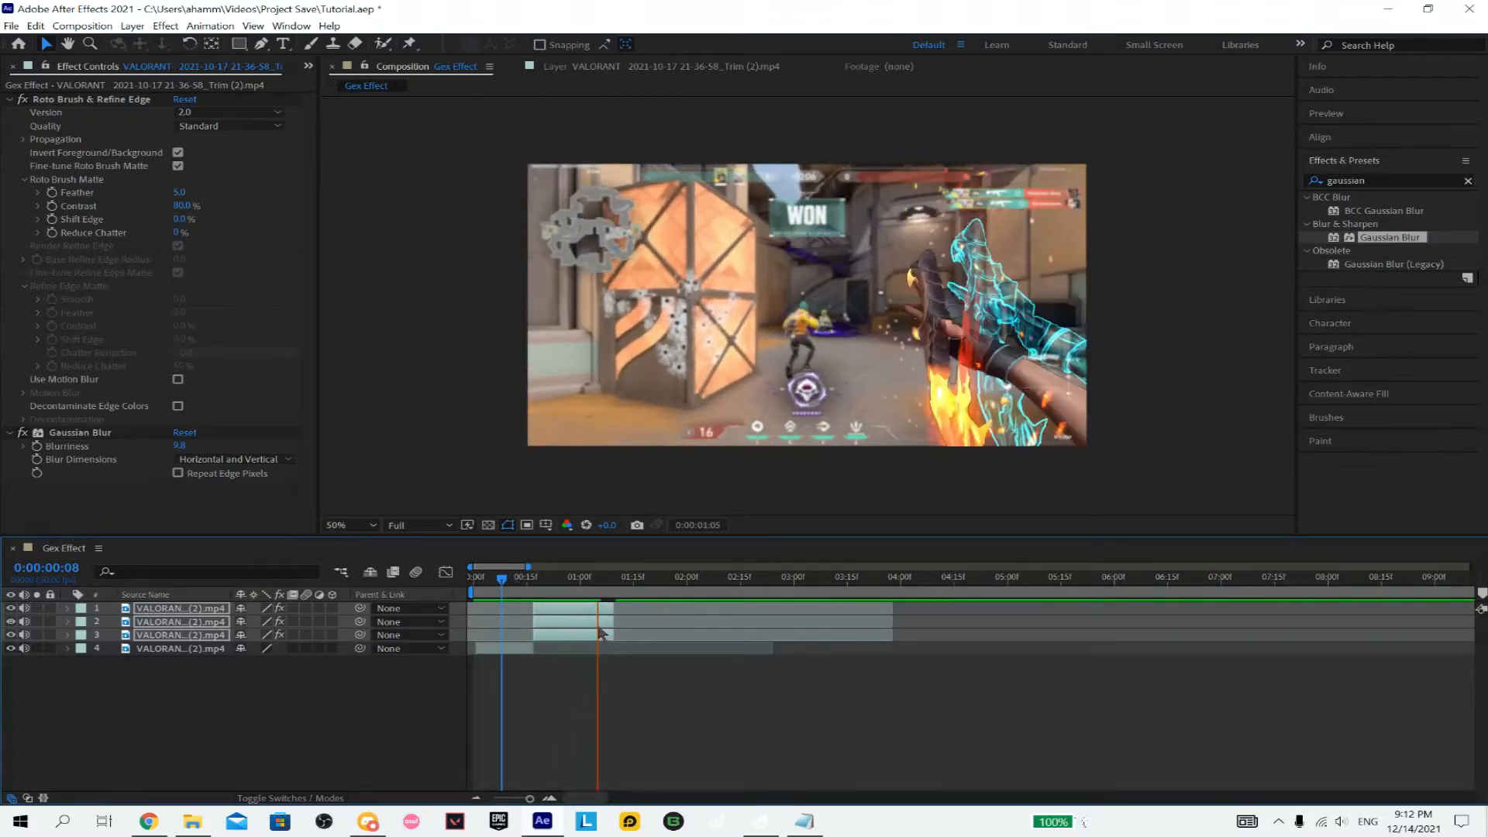
key(space)
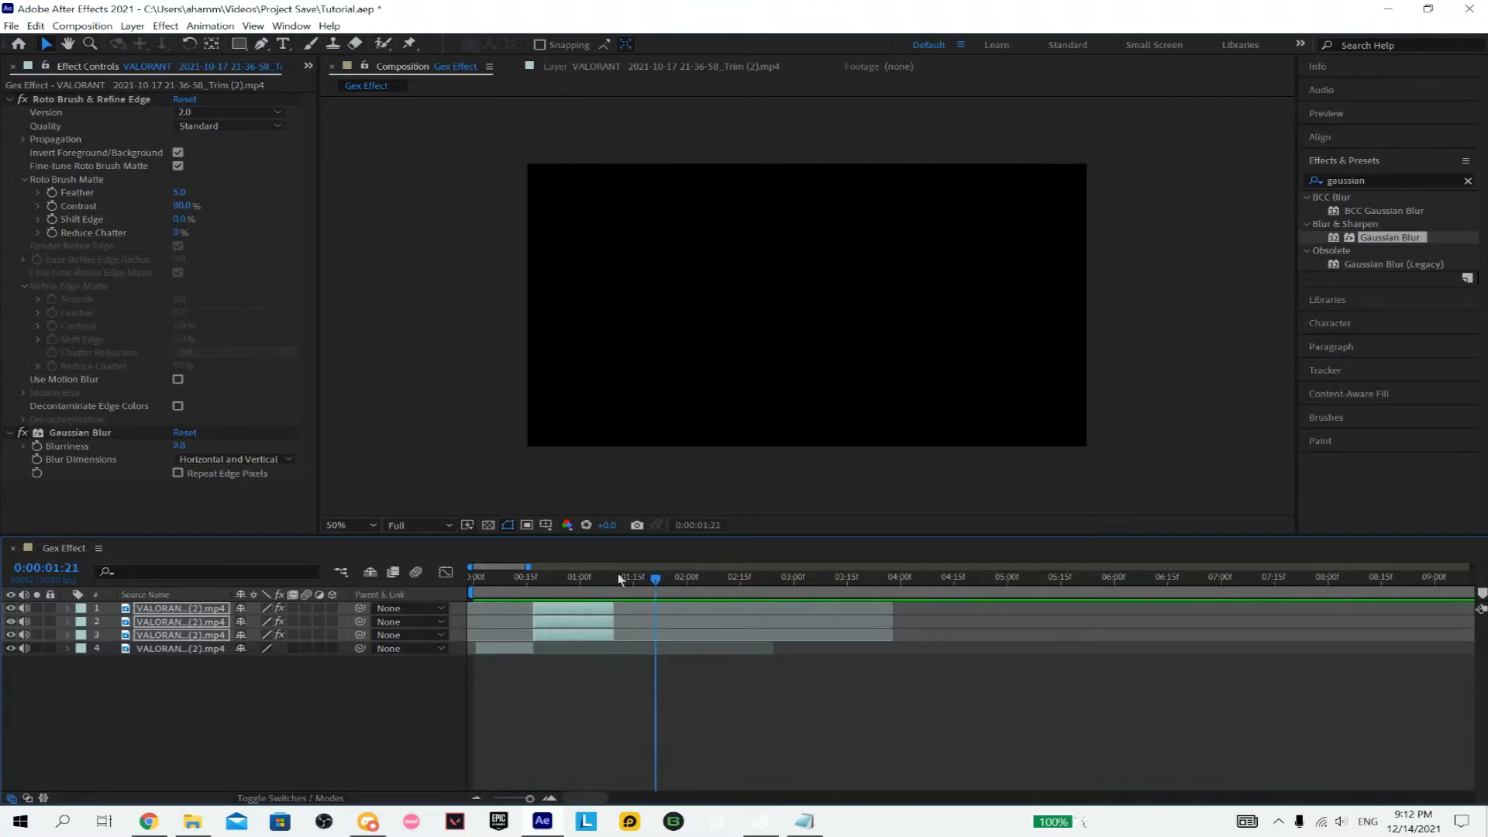
drag(621, 579, 472, 578)
key(space)
click(630, 578)
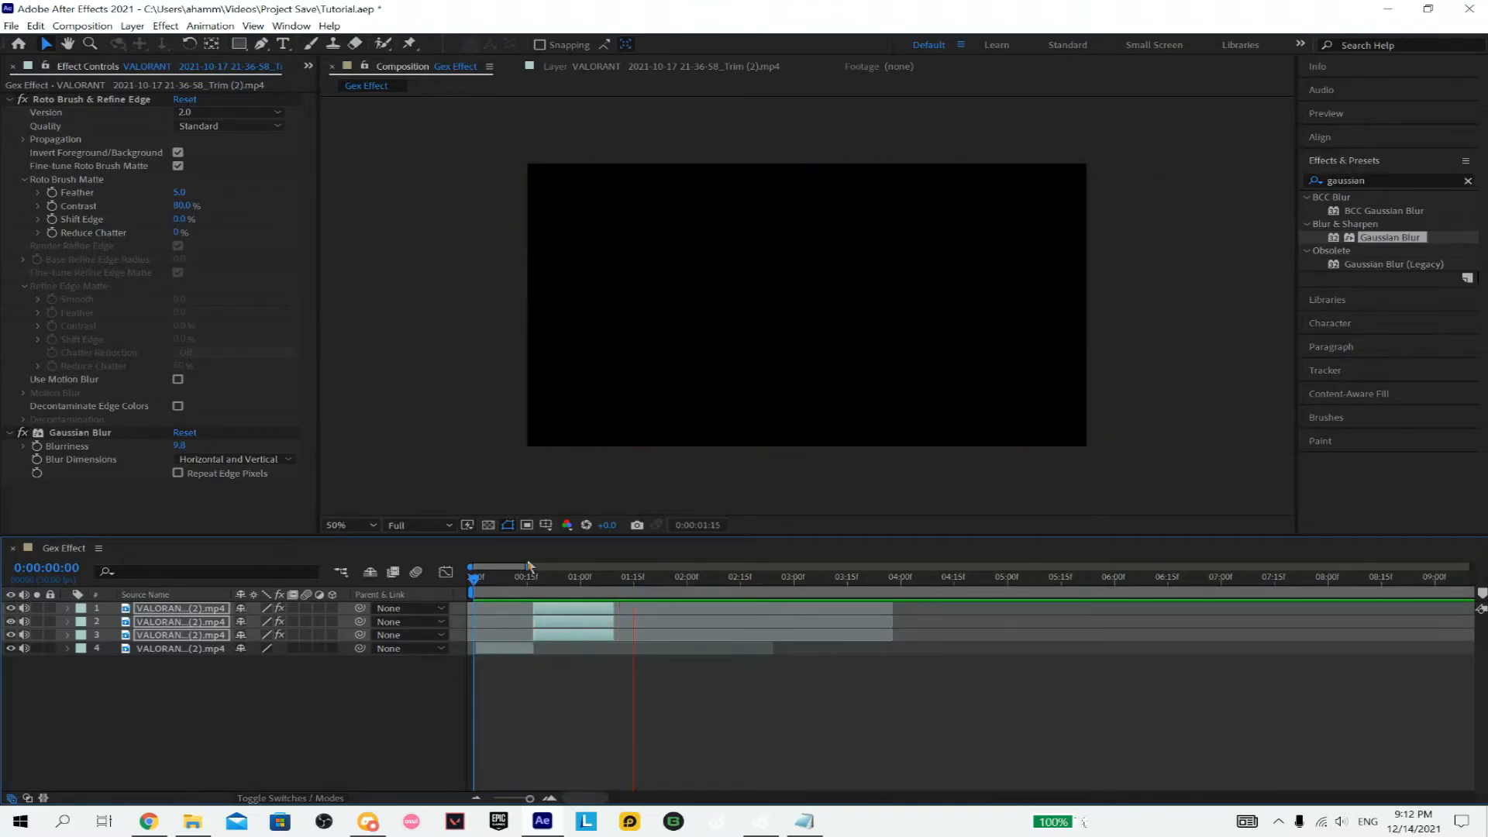
drag(639, 578, 611, 598)
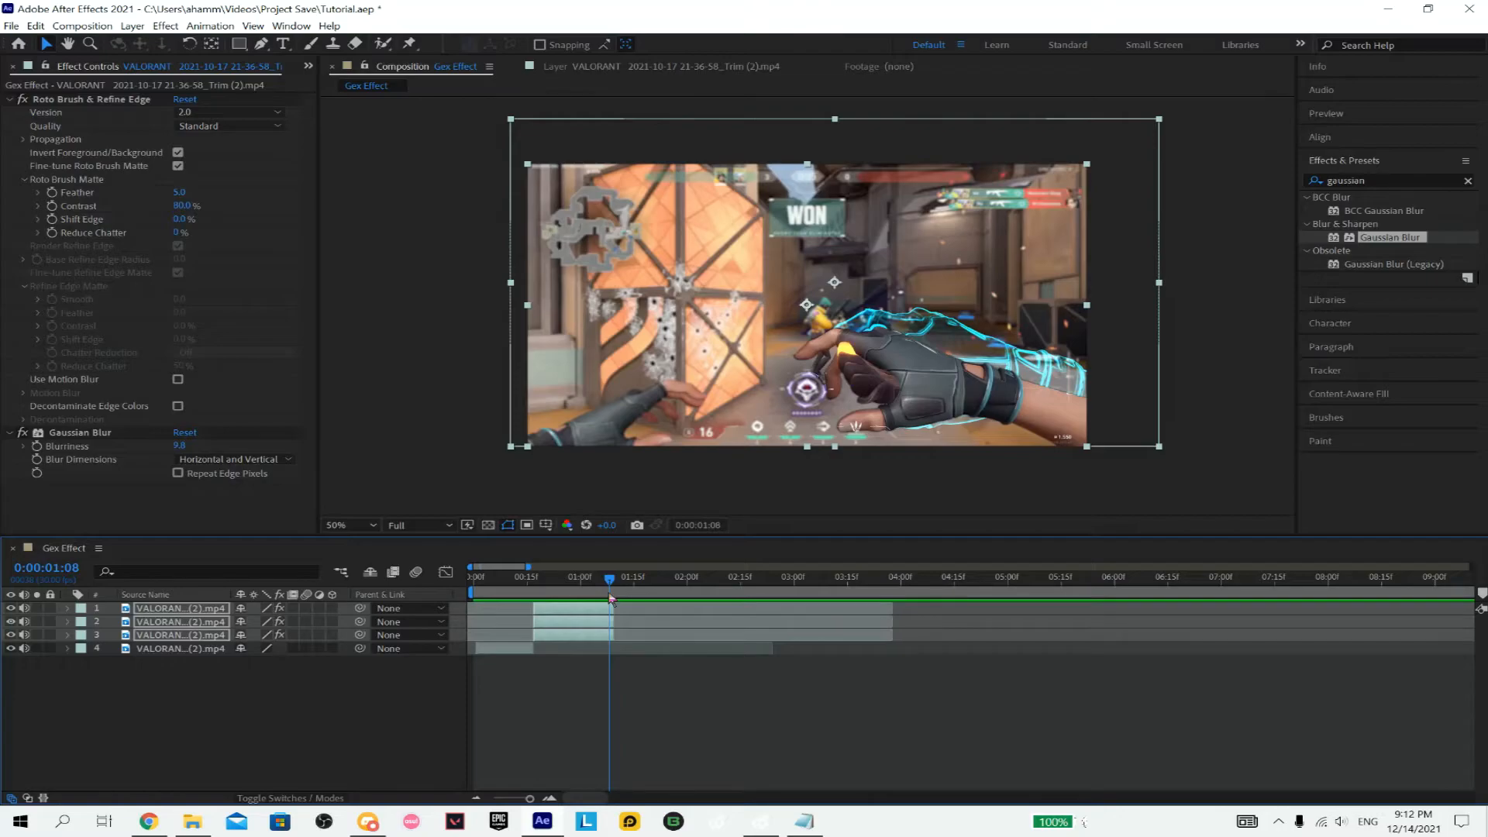
drag(610, 598, 603, 598)
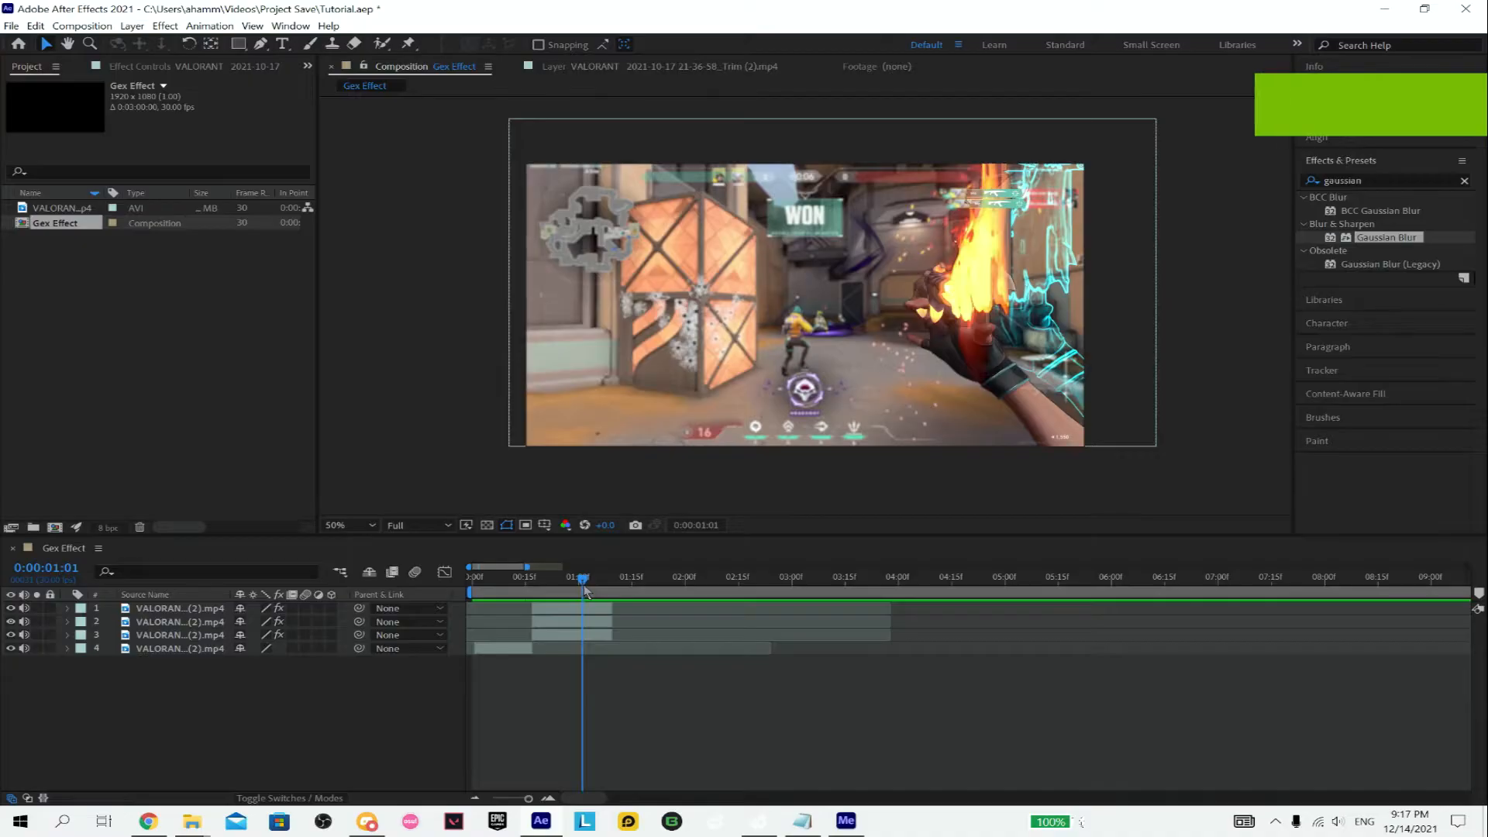
- Move the current time to 0:00:00:19 and close Adobe Media Encoder
drag(583, 599, 540, 593)
click(851, 826)
click(1470, 7)
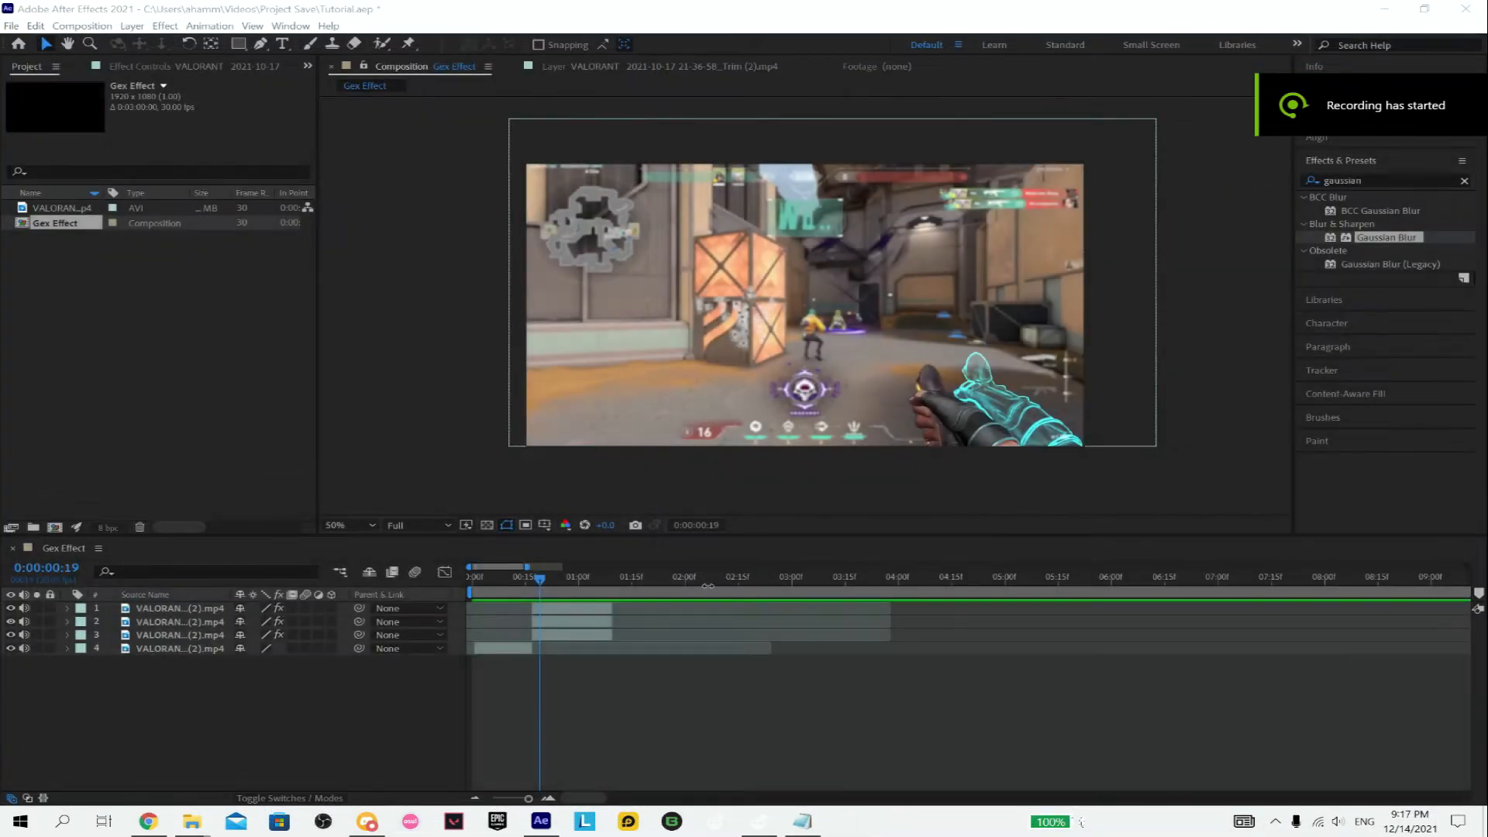
- Set the work area from the start to about 0:00:01:10 and check the effect back to 0:00:00:23
drag(540, 593, 438, 600)
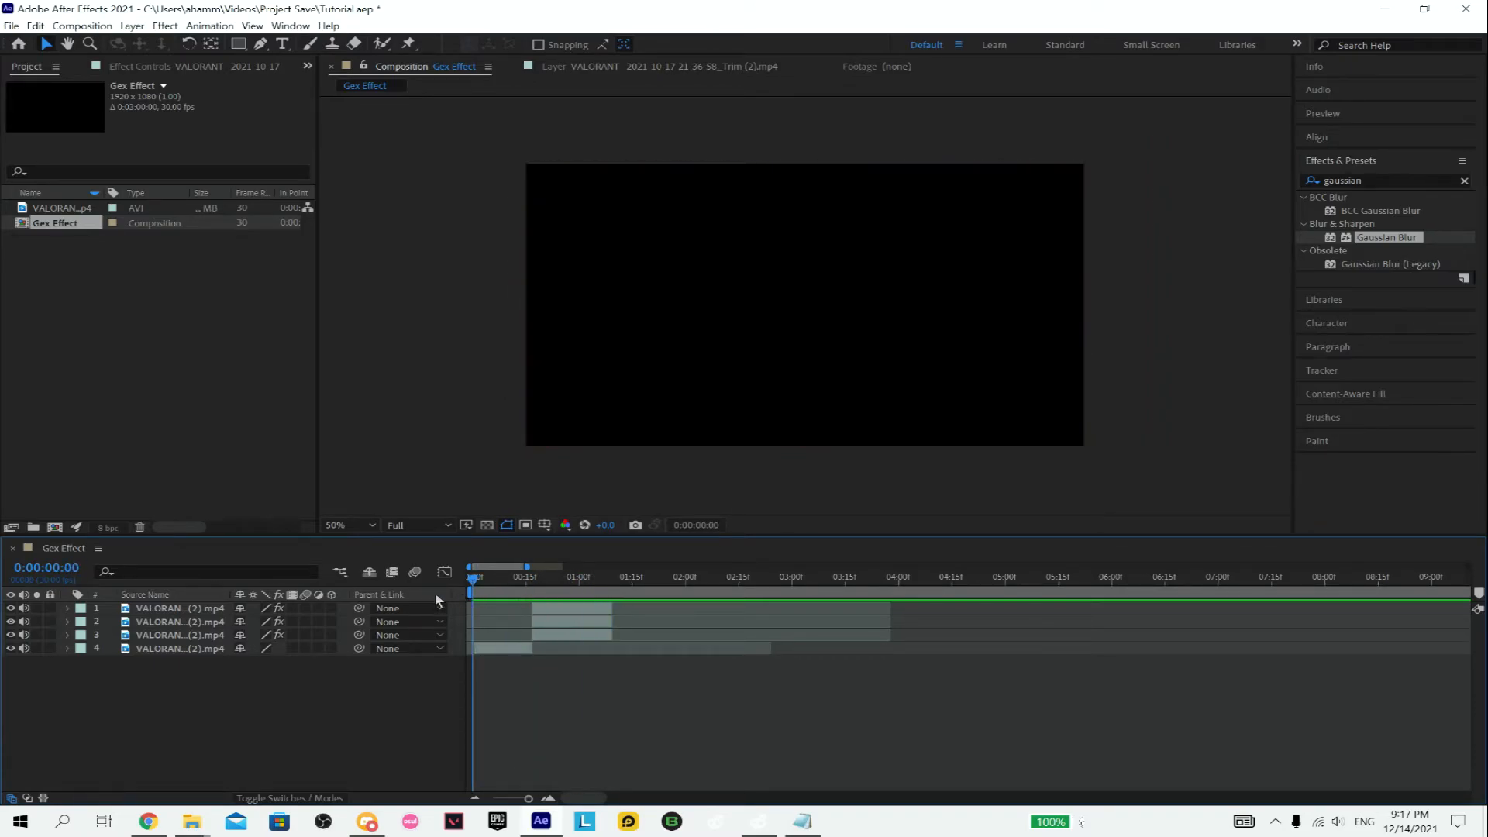
click(476, 580)
drag(484, 578, 615, 582)
key(n)
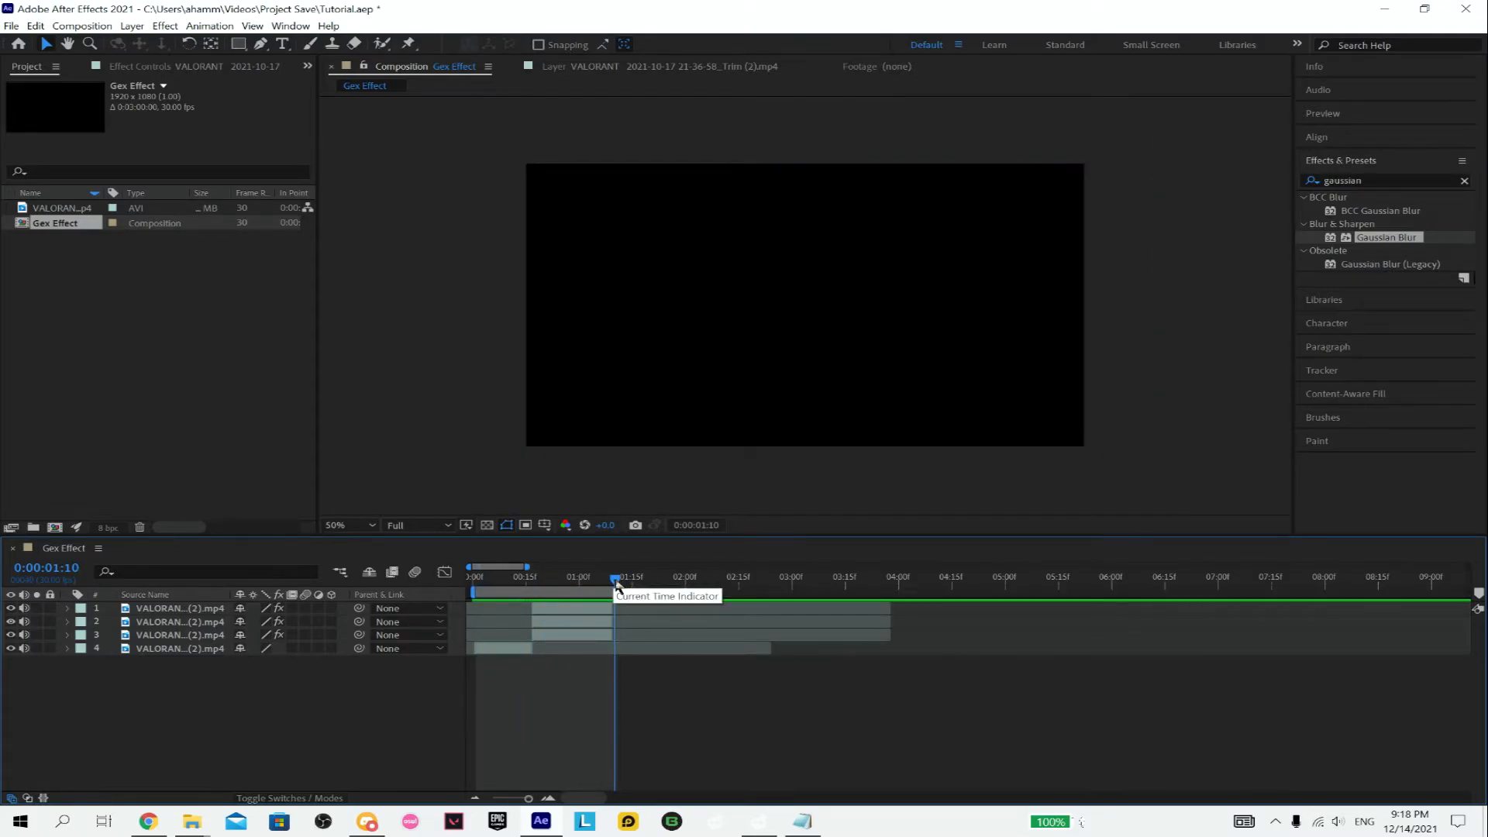
key(space)
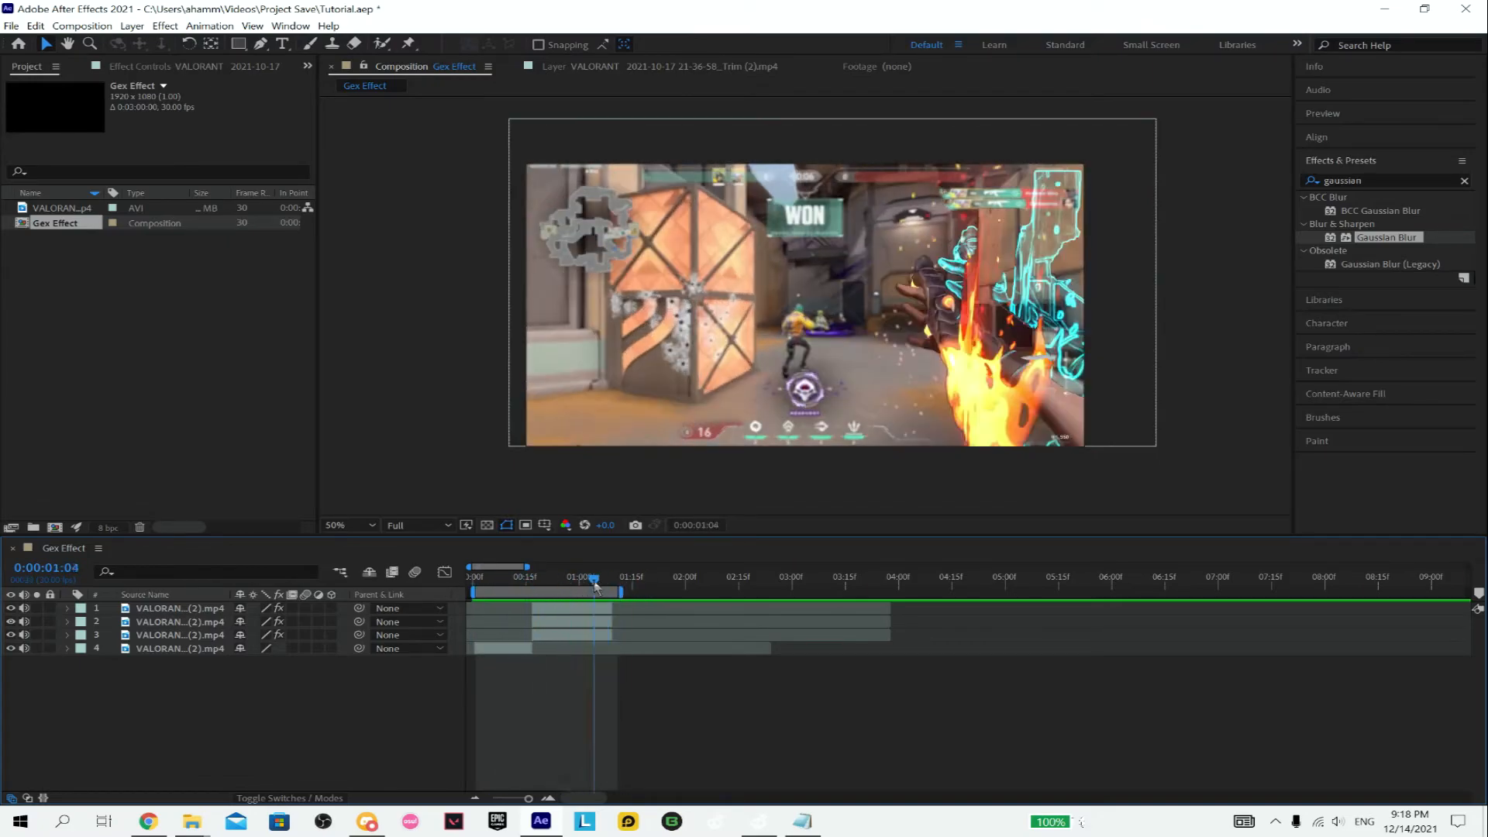
drag(597, 586, 551, 593)
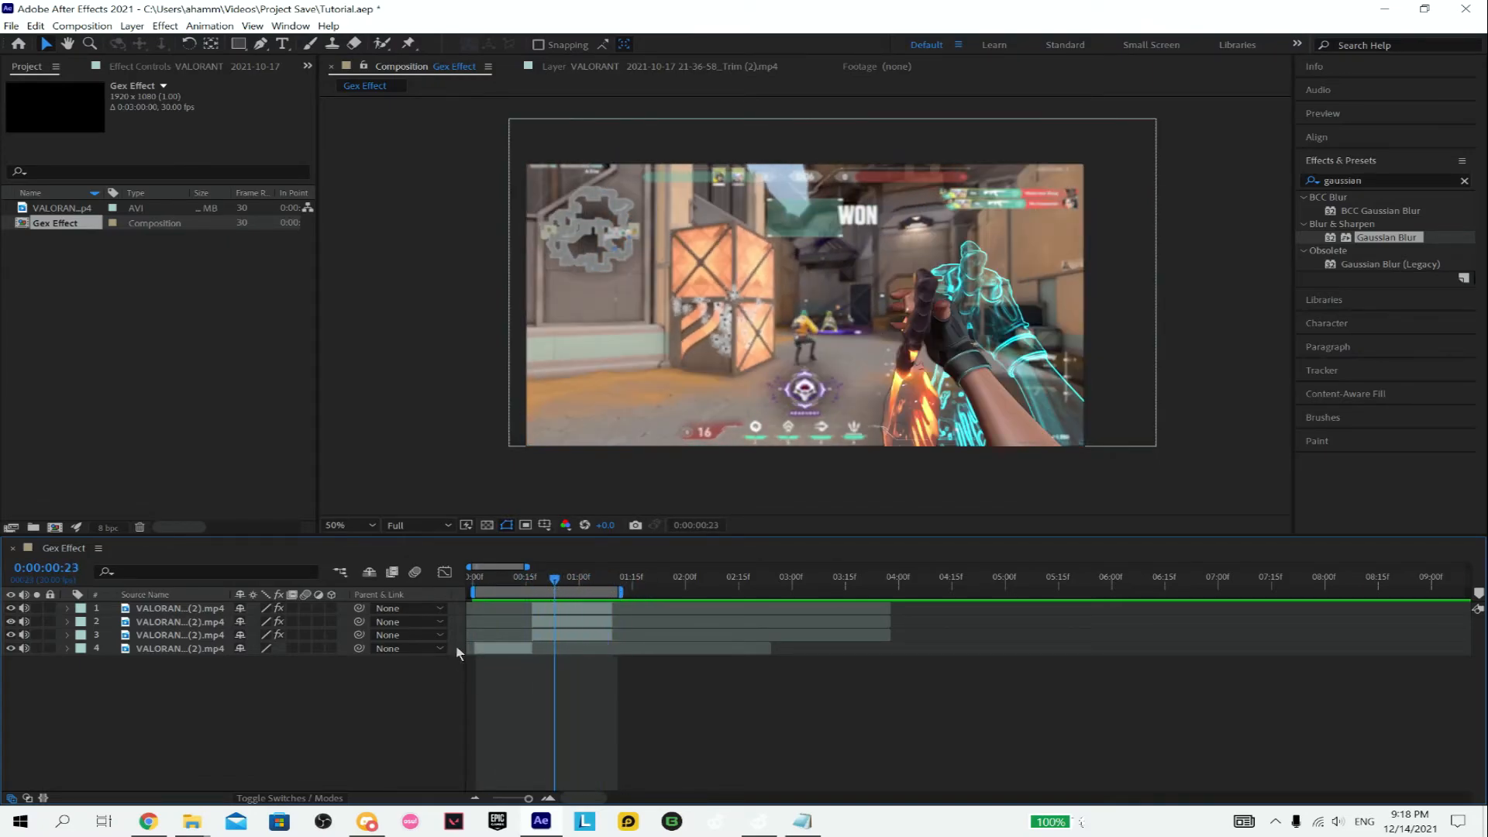
- Pre-compose all four layers into a new composition named "Gex Effect", moving all attributes into it
key(ctrl+a)
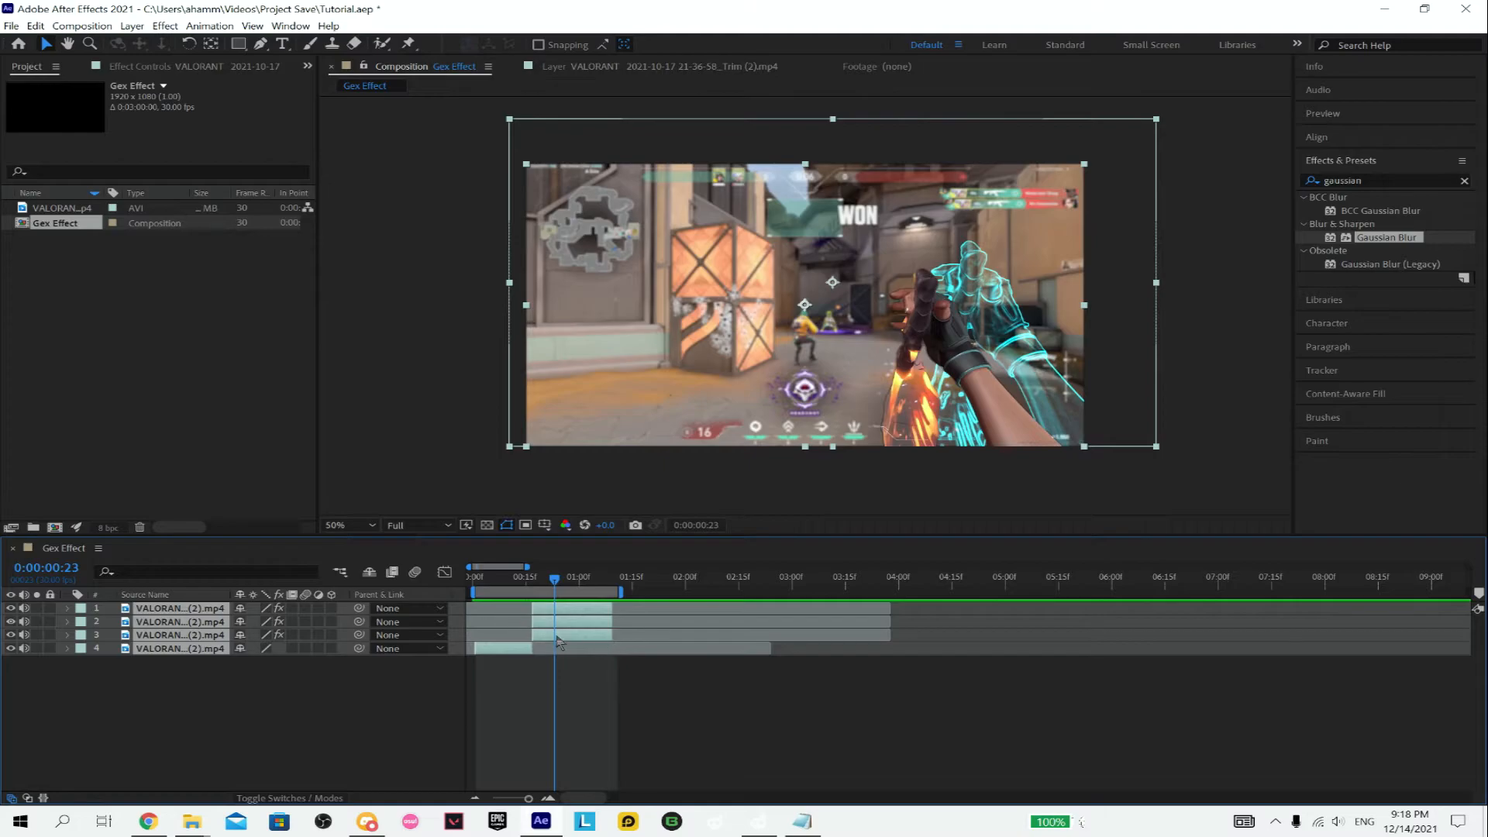
right_click(543, 624)
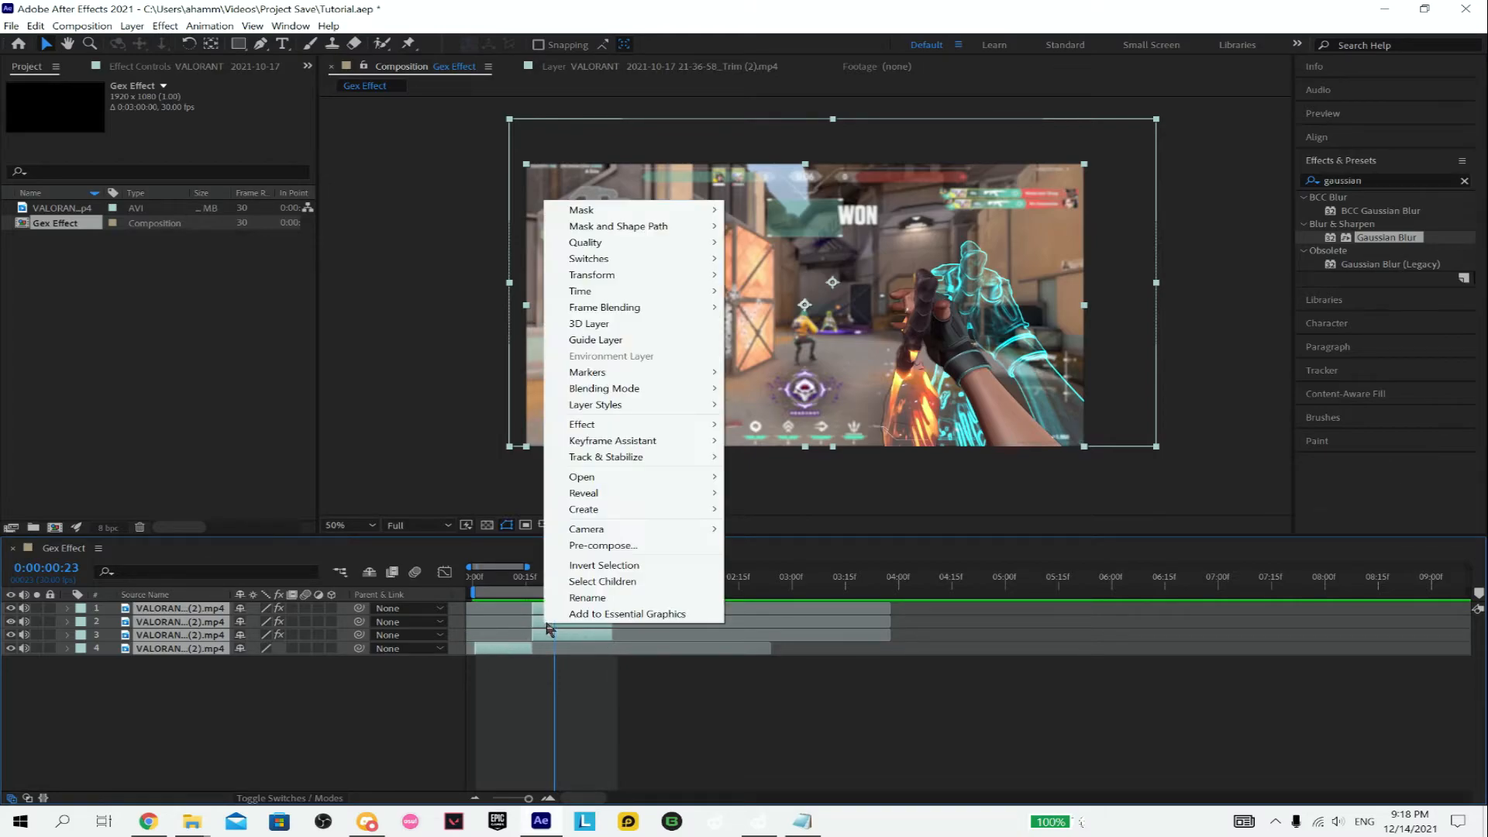
click(602, 562)
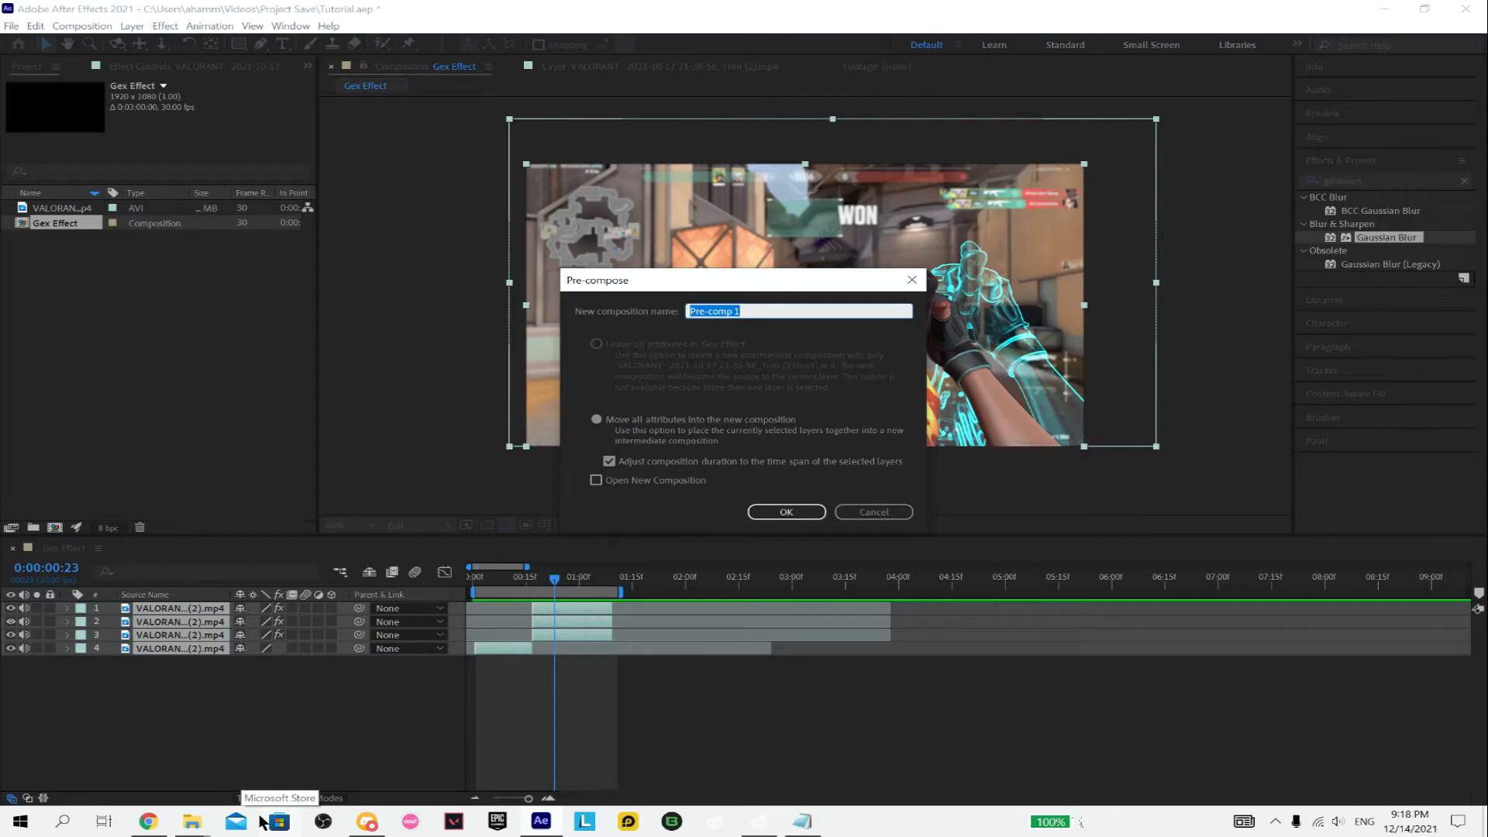
text(Gex Effect)
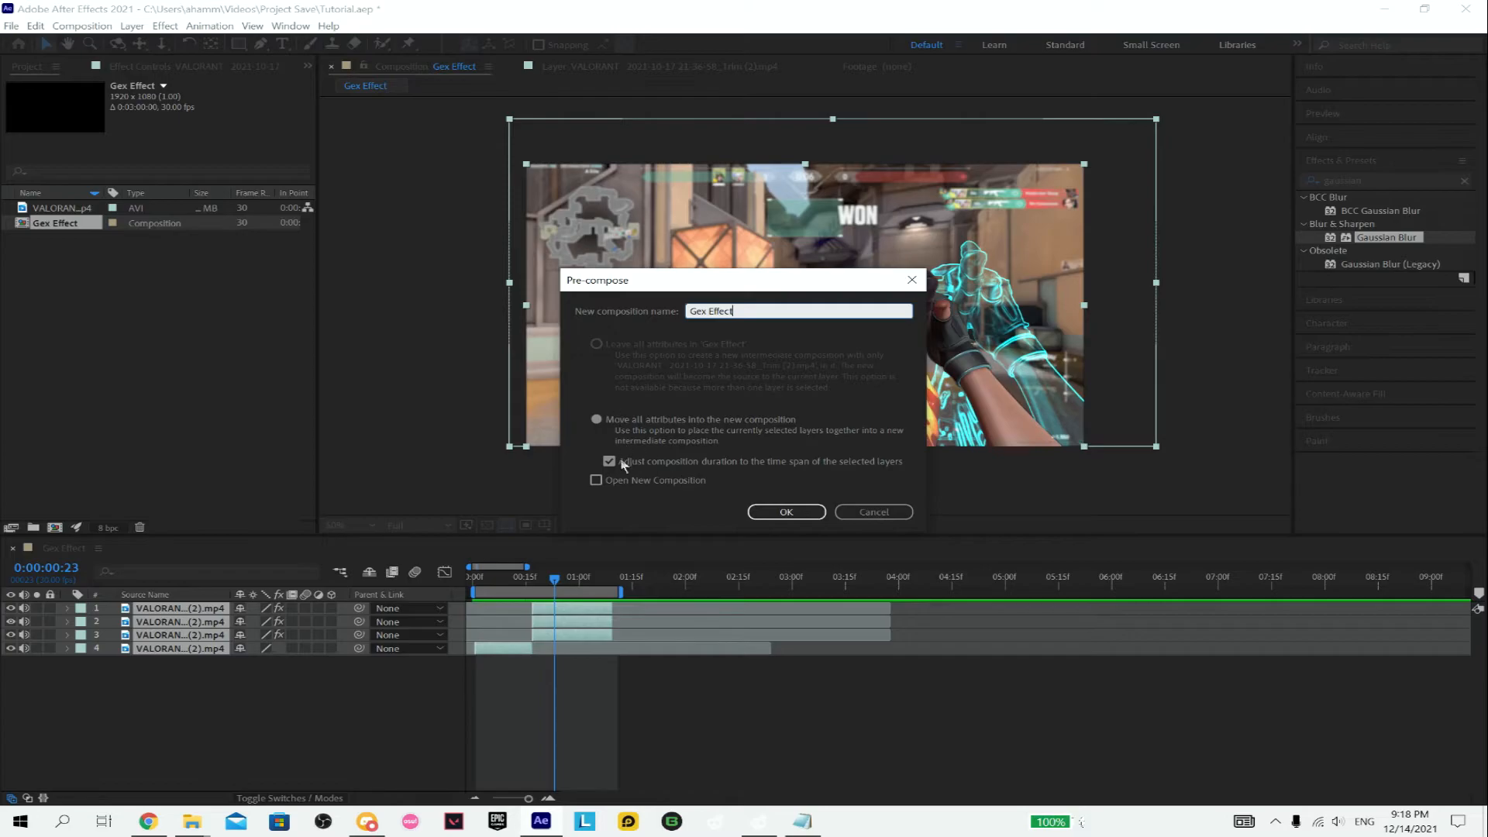
click(798, 515)
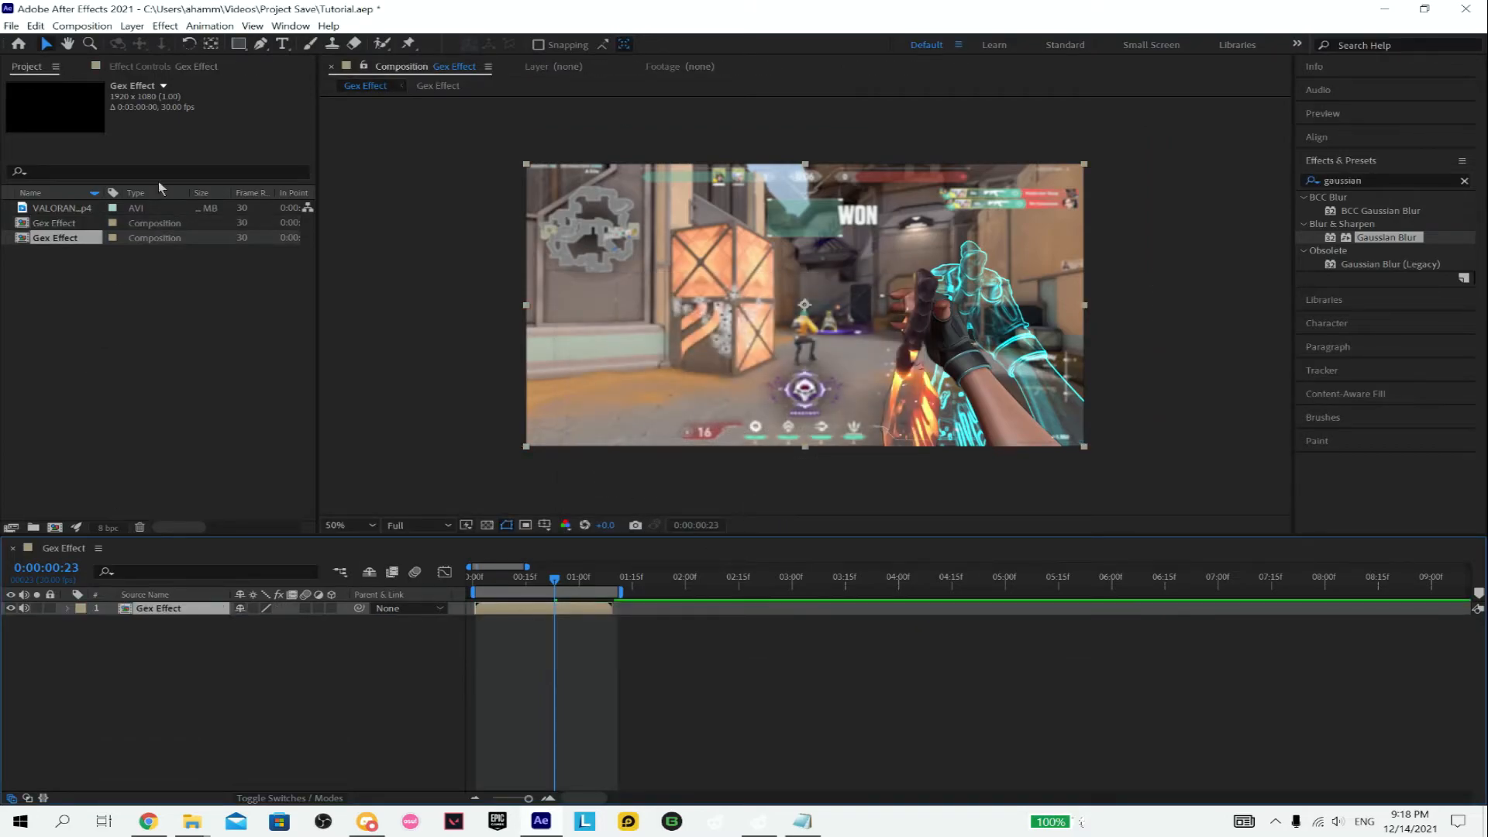
- Set the main Gex Effect composition's frame rate to 60 fps and move the current time to 0:00:00:51
click(88, 322)
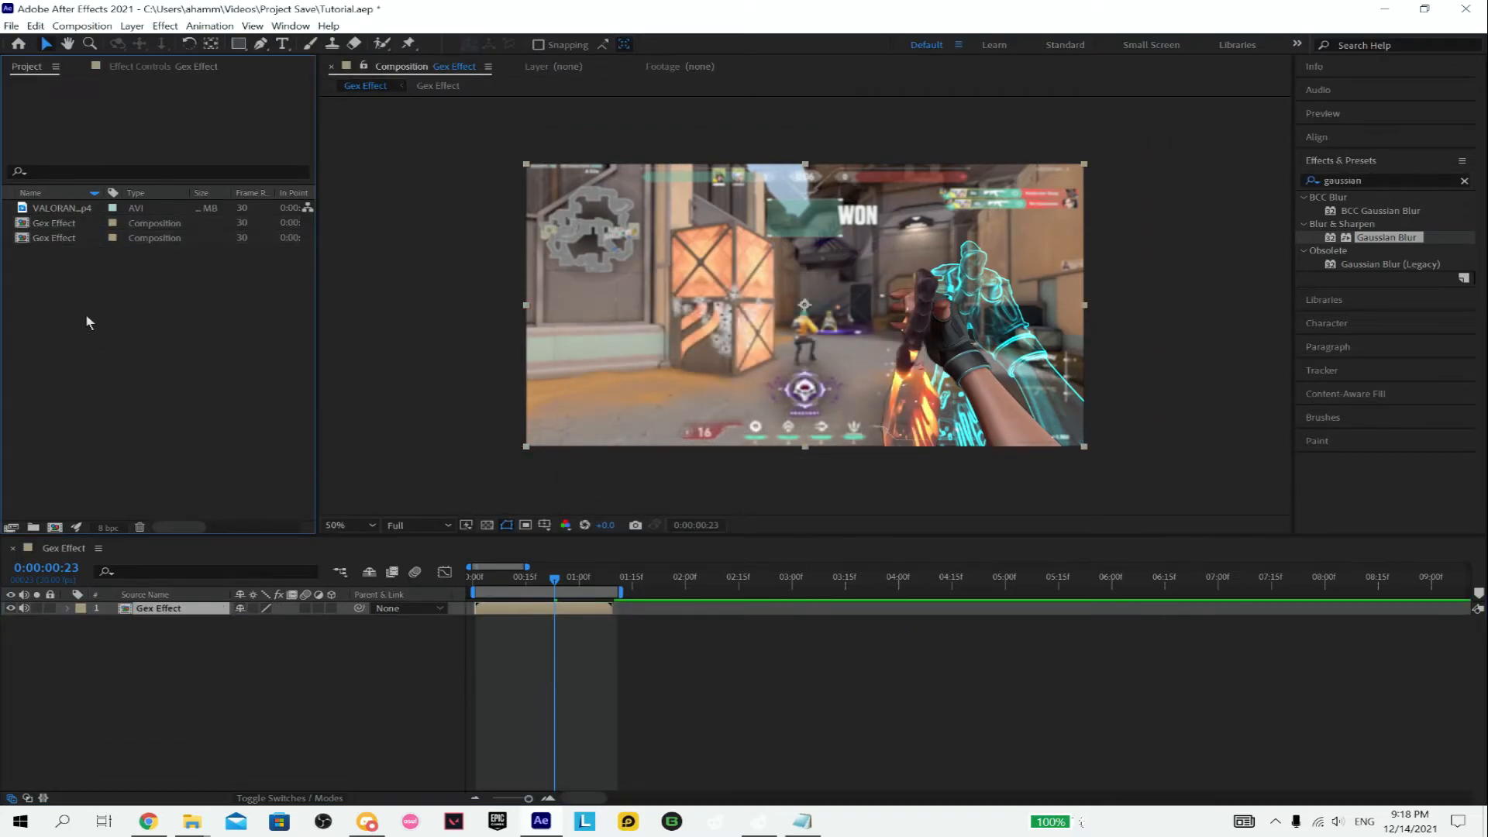
click(44, 239)
key(ctrl+k)
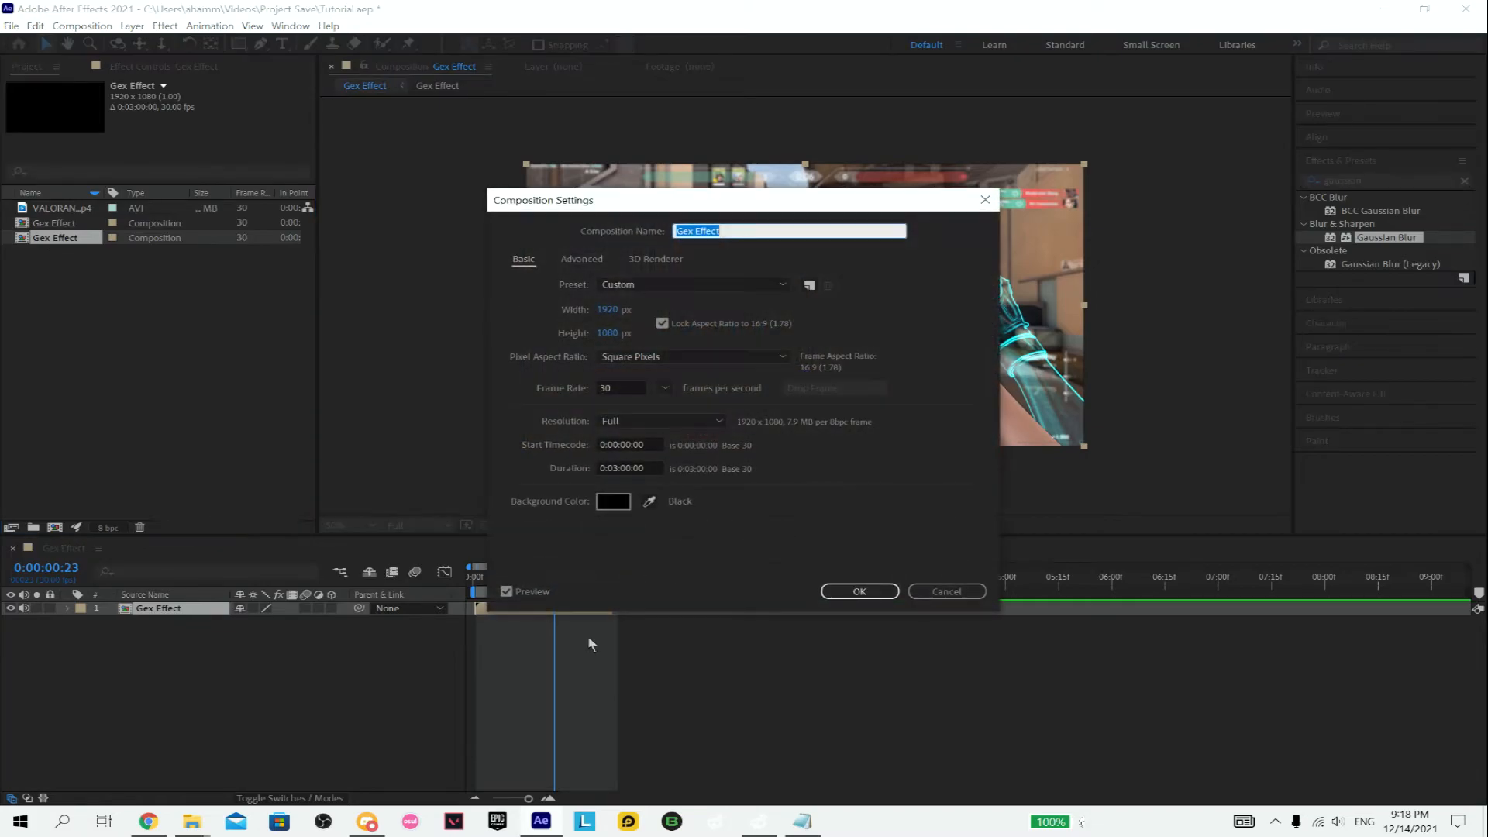
click(664, 389)
click(698, 581)
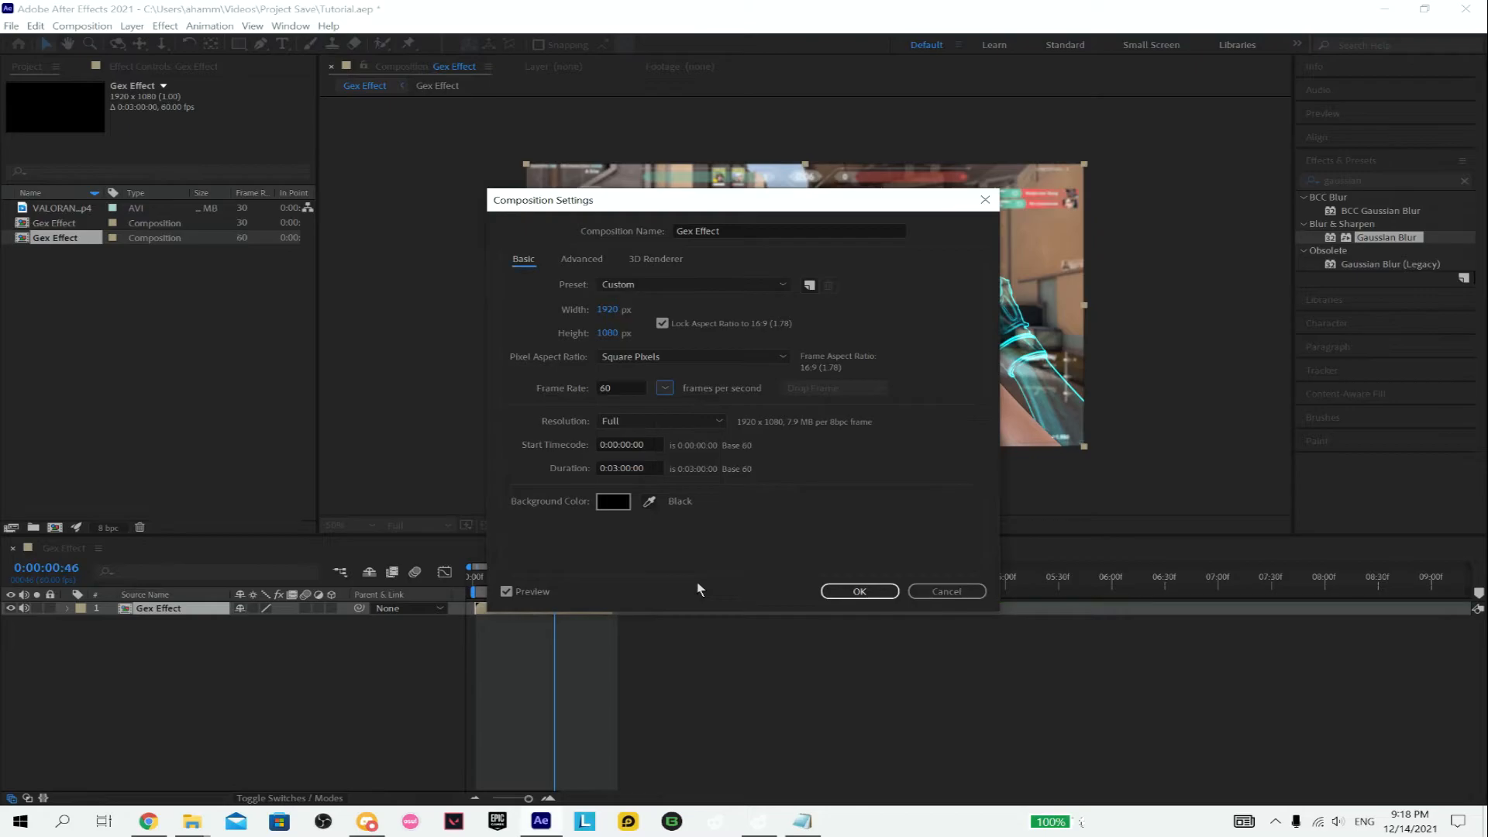
click(858, 591)
mouse_move(556, 579)
mouse_down()
mouse_move(528, 579)
mouse_move(564, 579)
mouse_up()
- Add the Gex Effect composition to the Adobe Media Encoder queue and switch to Adobe Media Encoder
click(82, 26)
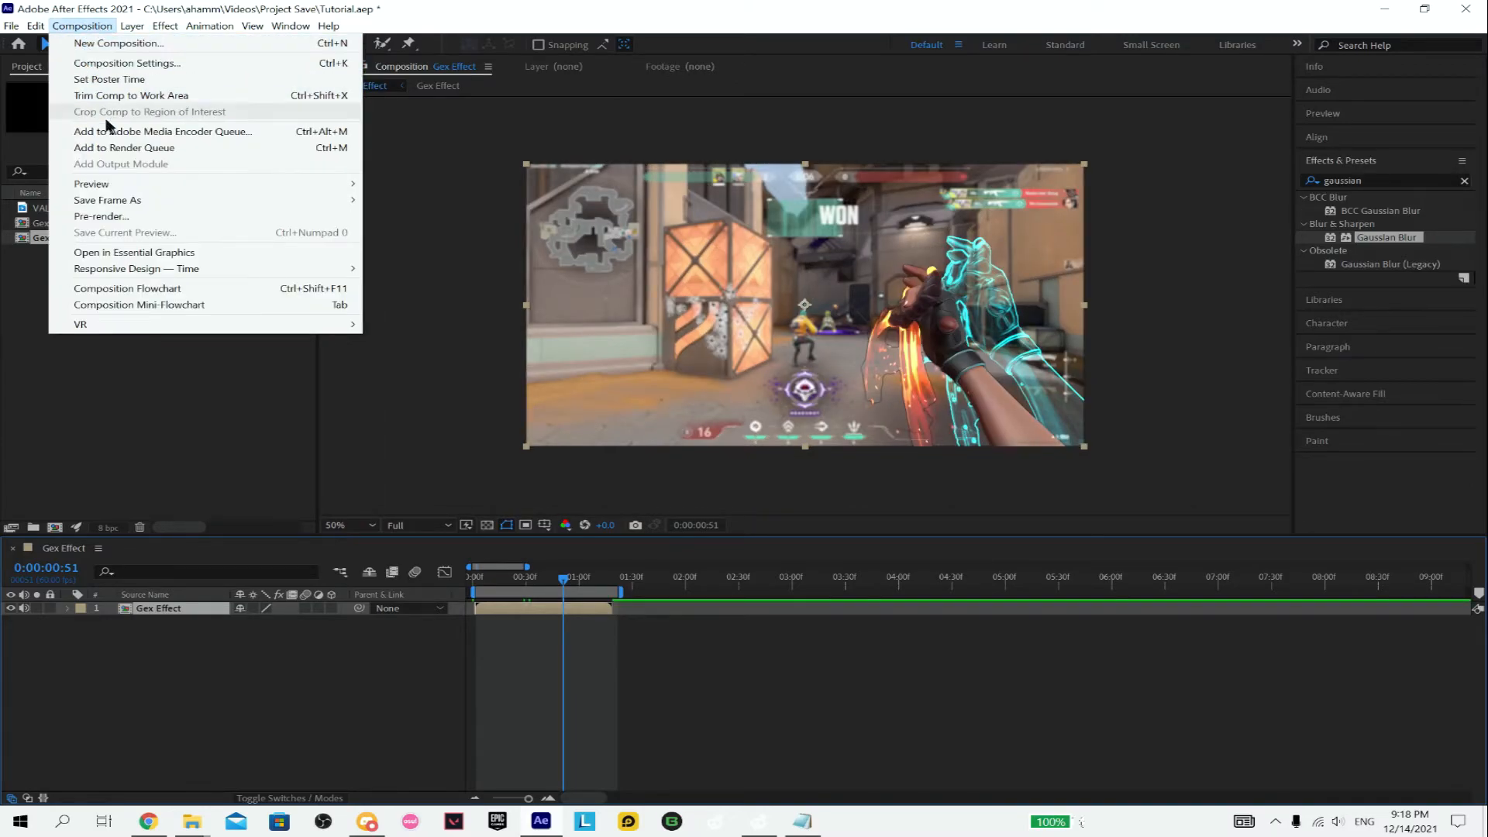
click(241, 132)
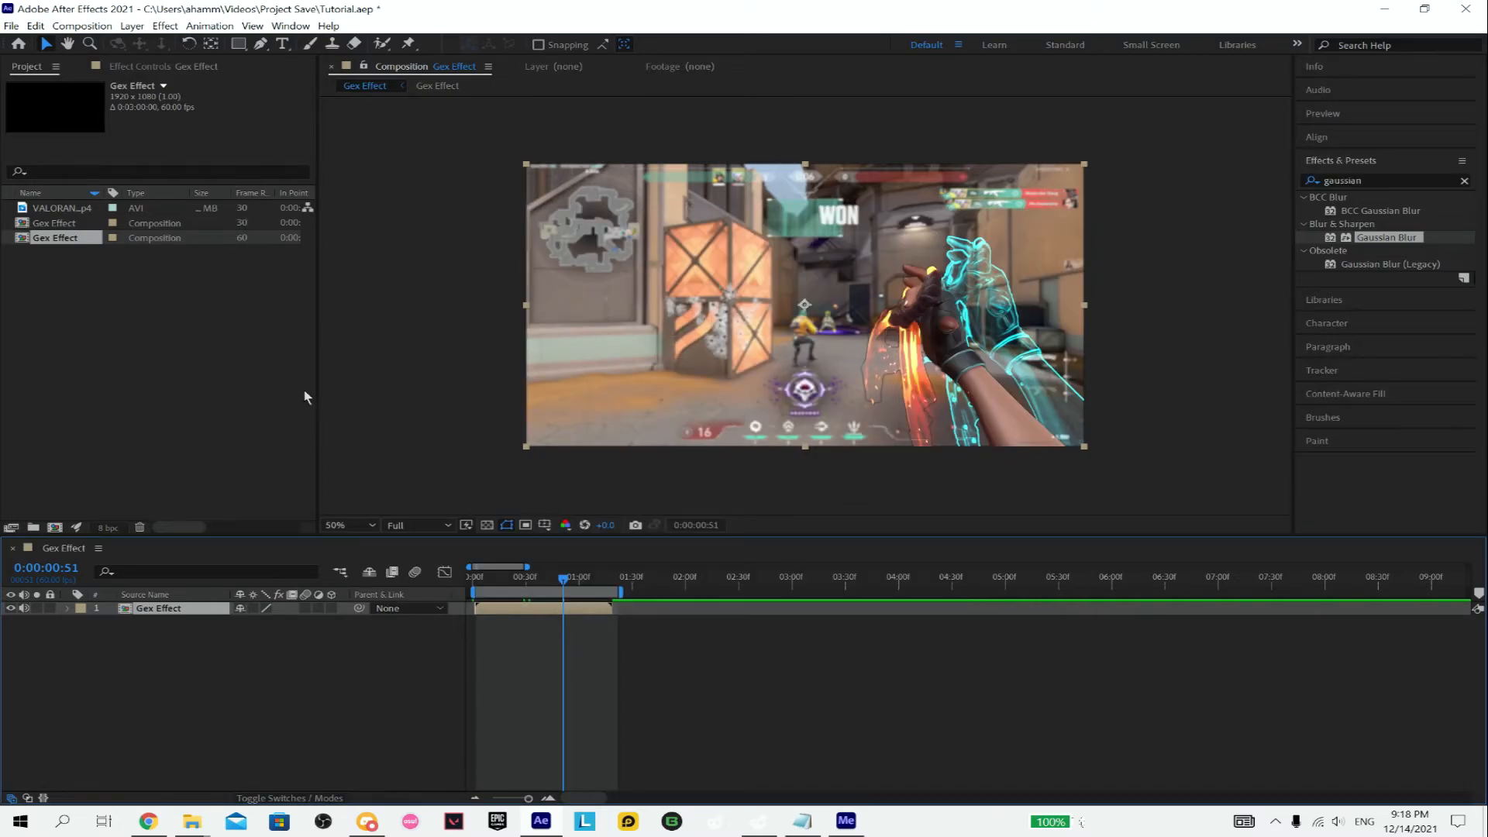
click(845, 821)
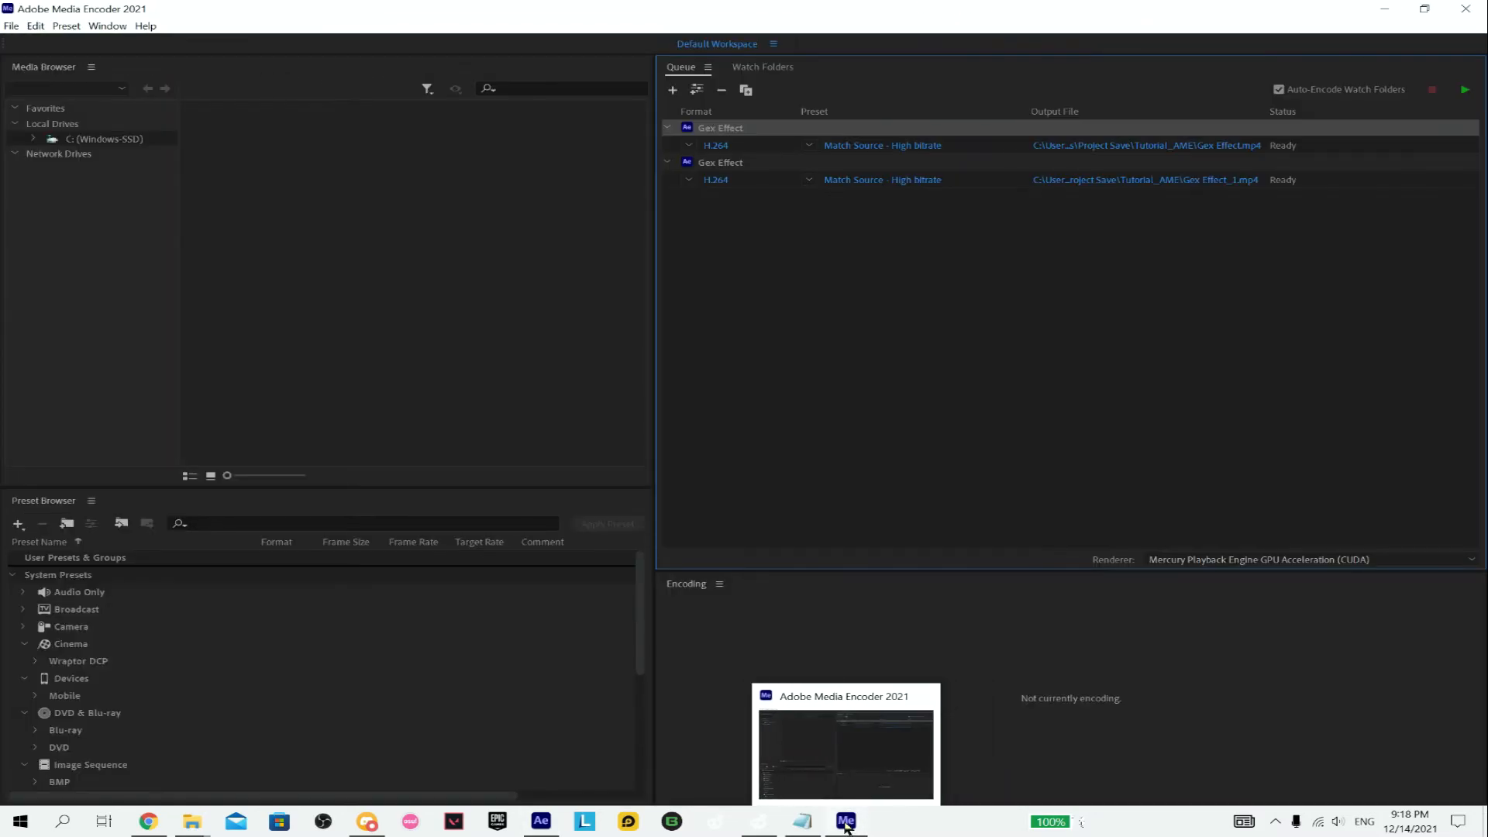
- Remove the first Gex Effect job from the encoding queue, duplicate the remaining one and select the duplicate's output
click(848, 295)
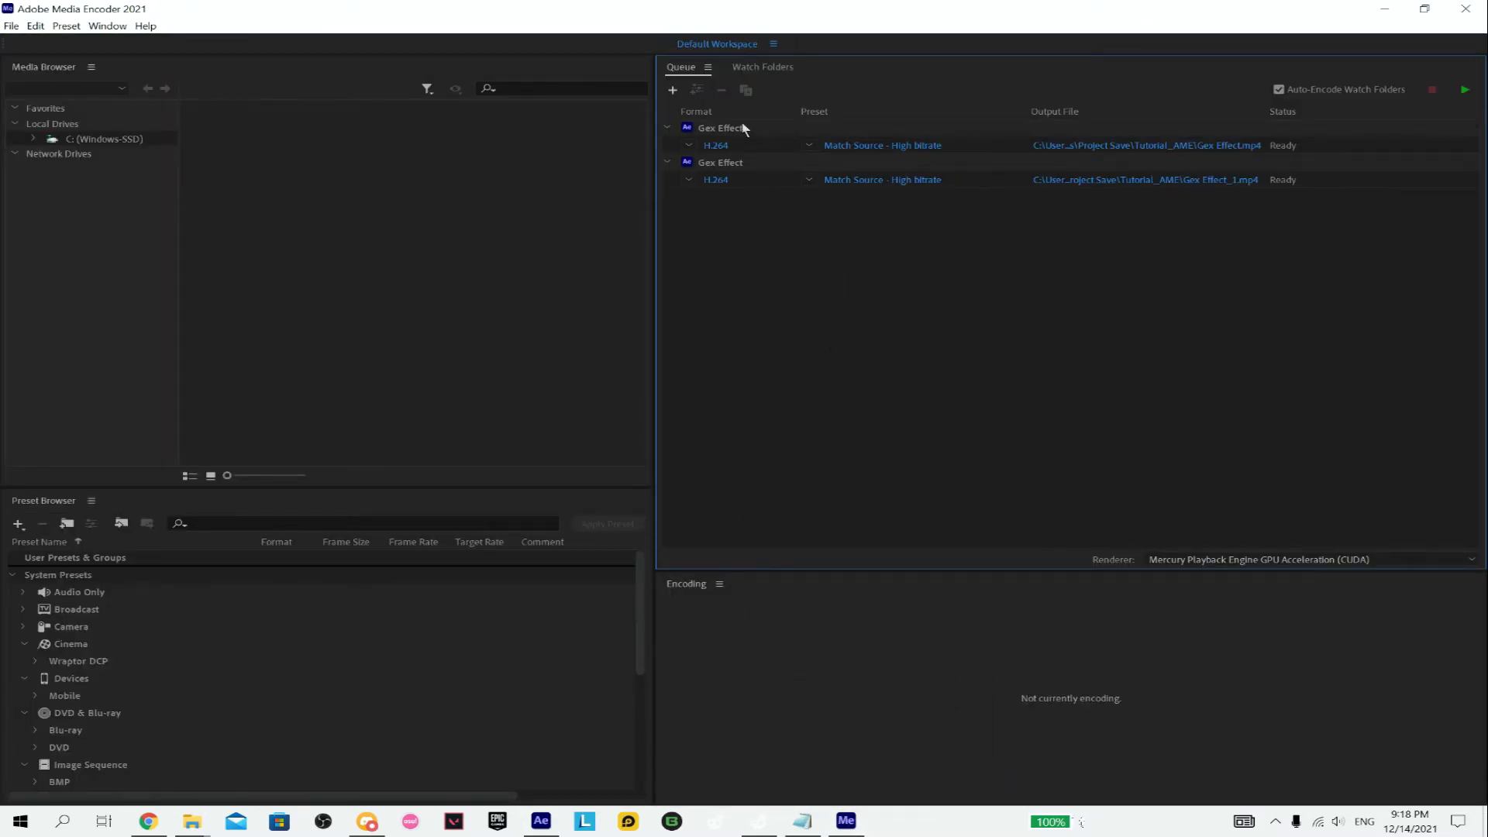
click(744, 129)
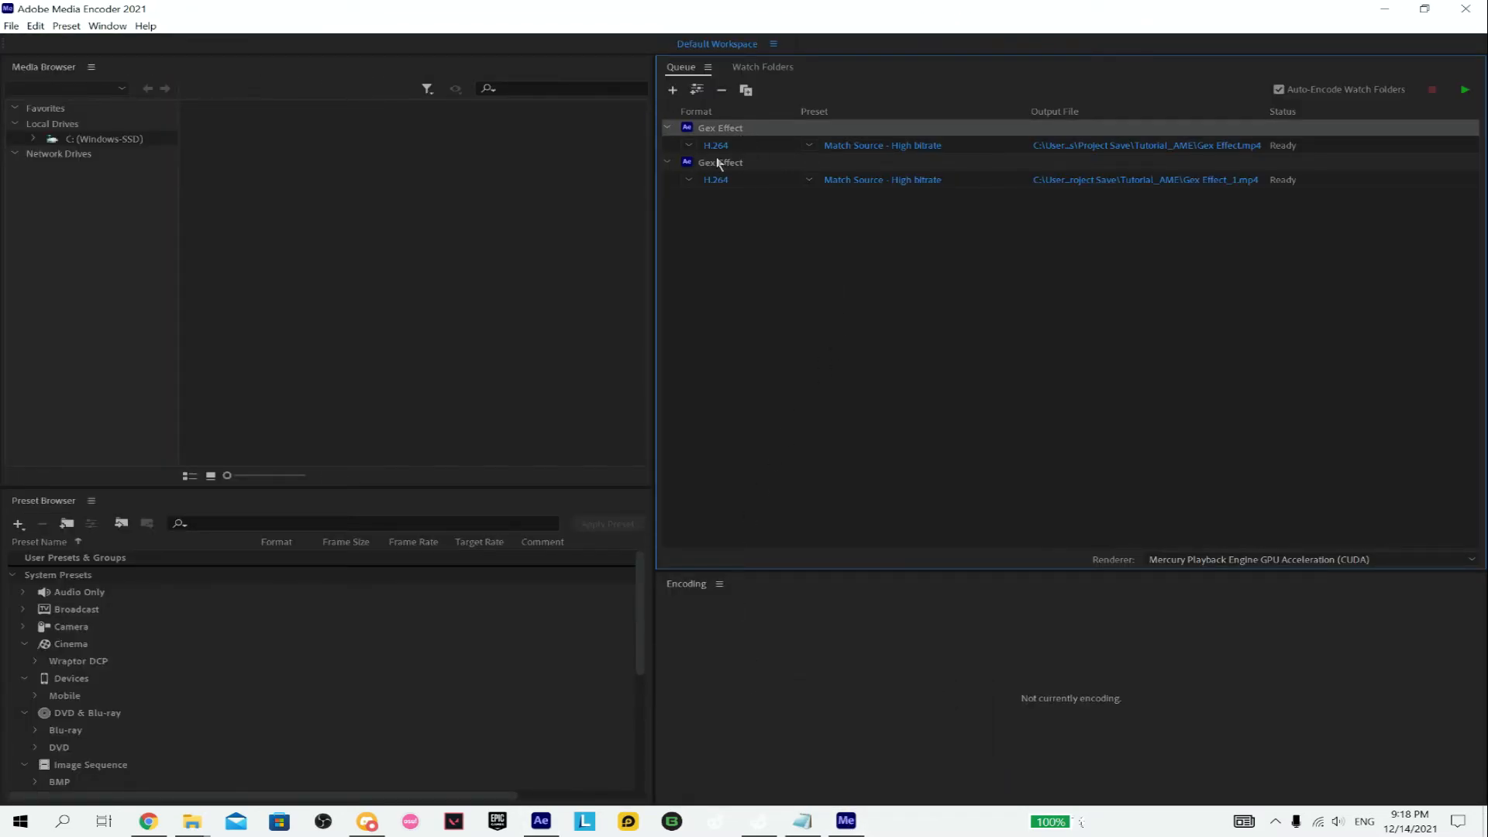
key(Delete)
click(841, 463)
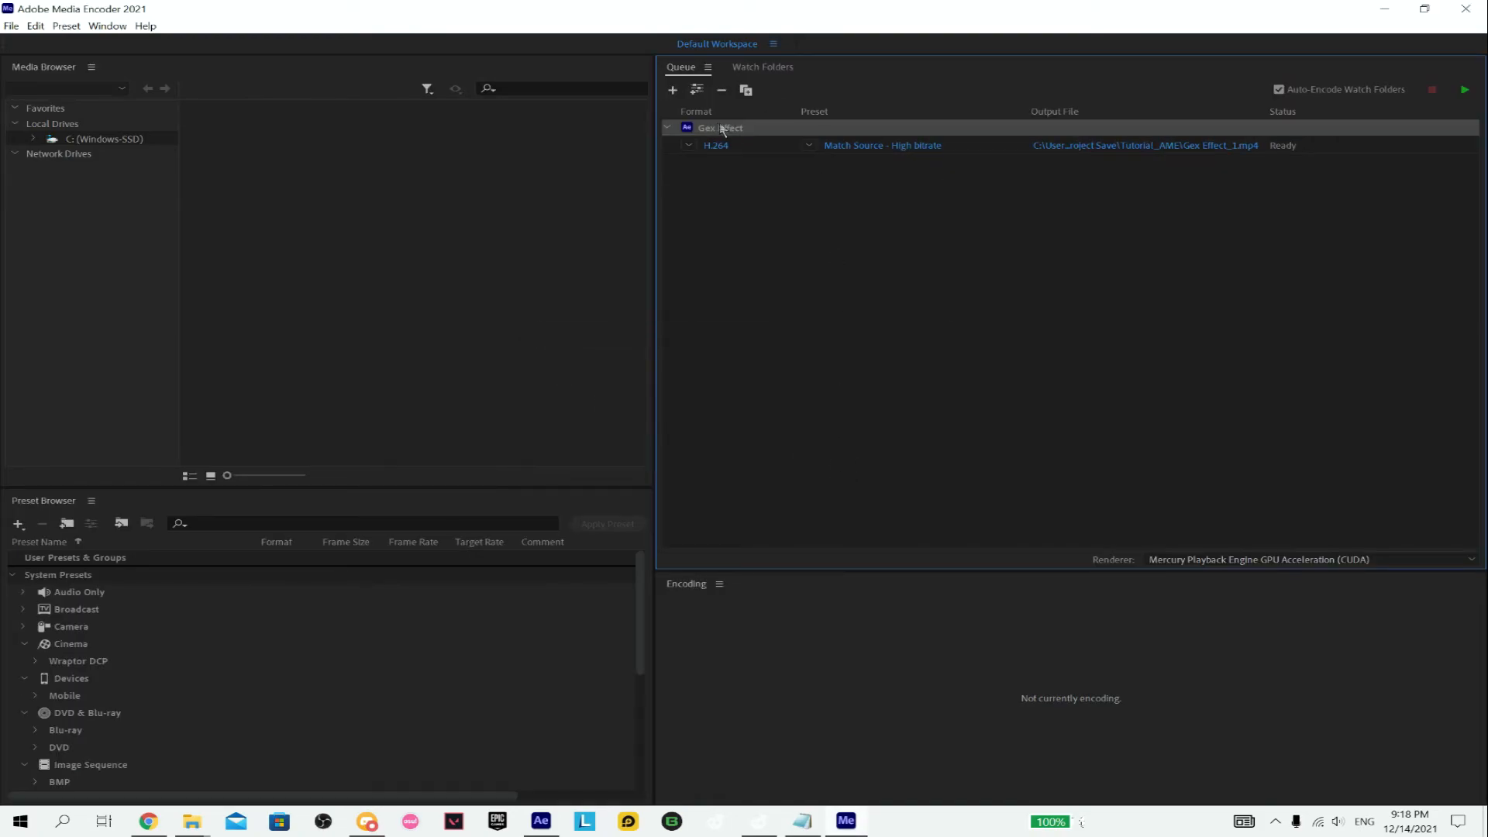
key(ctrl+d)
click(765, 183)
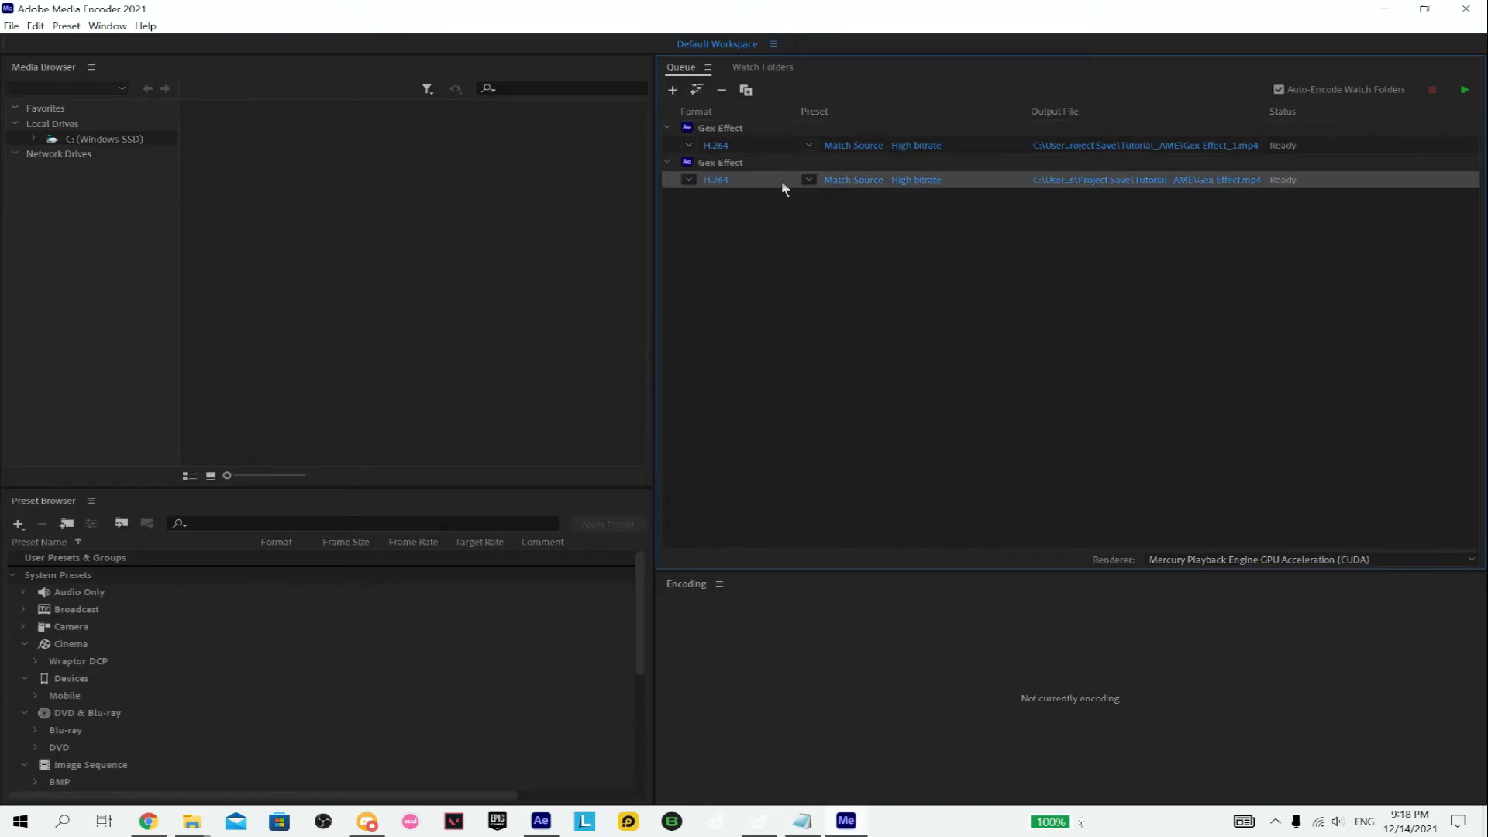
- Remove the Gex Effect job that outputs Gex Effect_1.mp4 from the encoding queue
click(748, 130)
key(Delete)
click(829, 461)
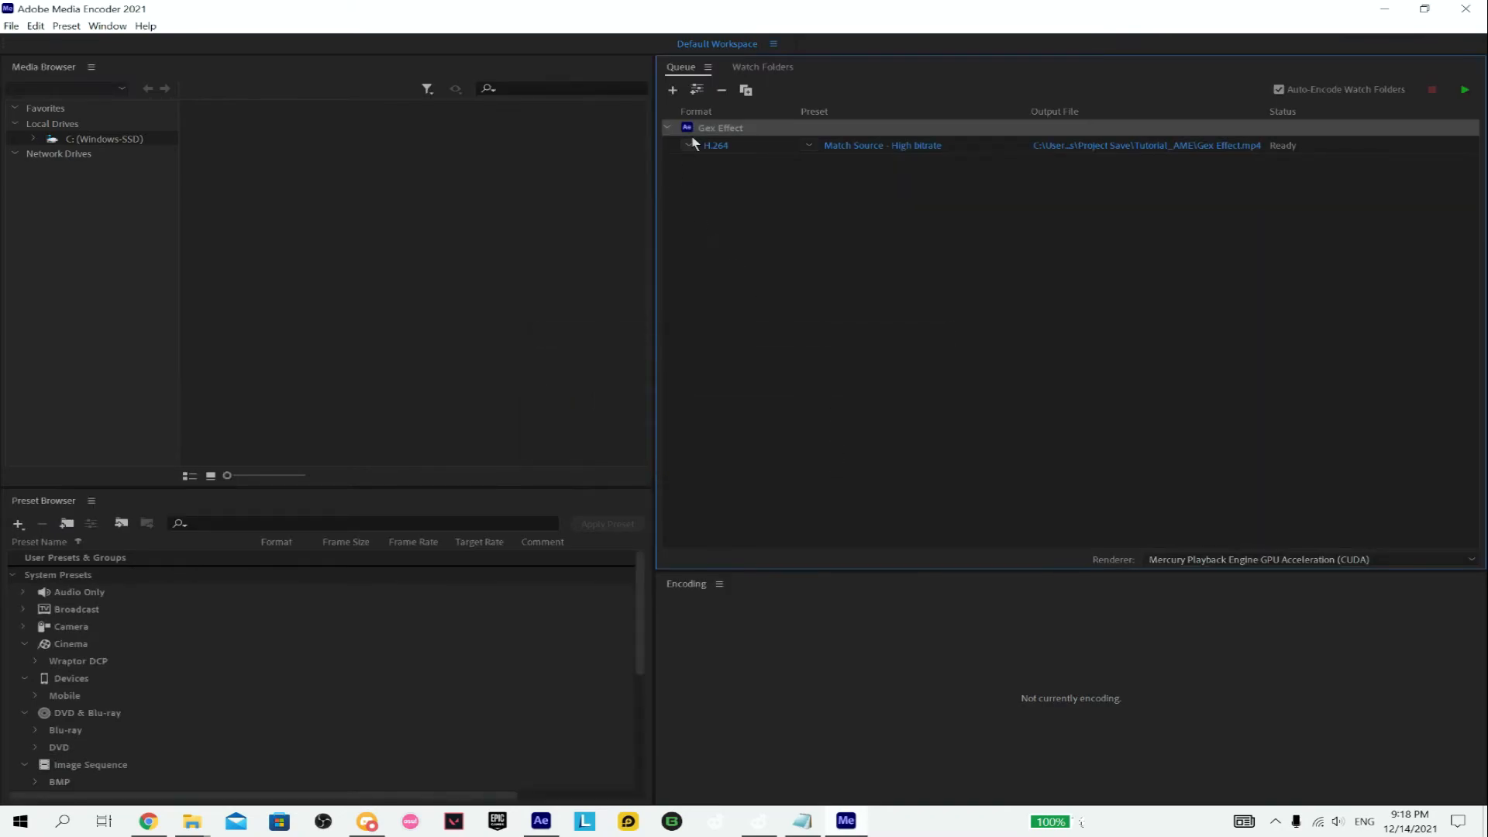
- Enable Render at Maximum Depth and Use Maximum Render Quality in the remaining Gex Effect job's export settings and accept them
click(820, 146)
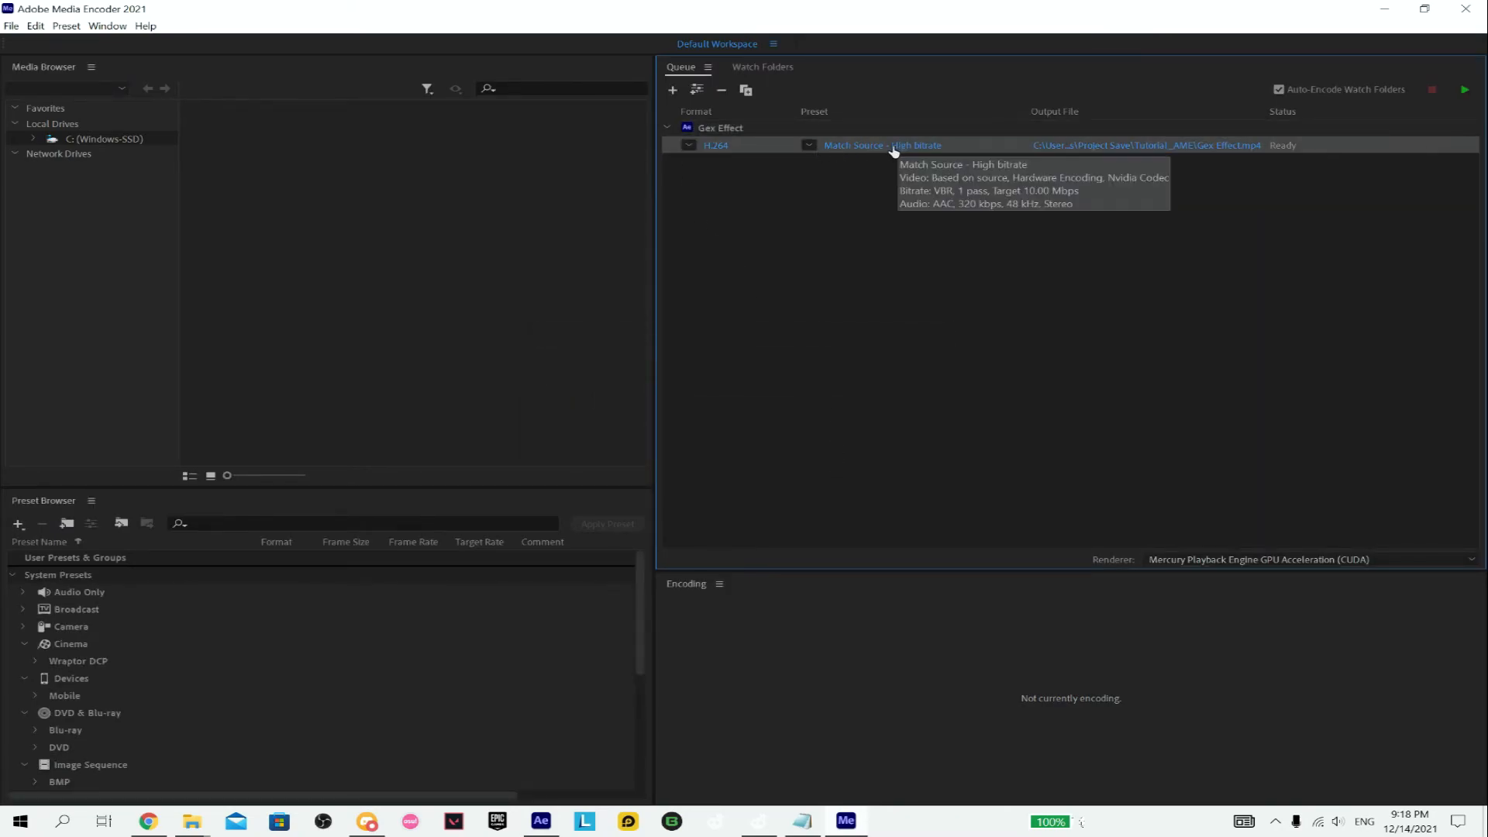
click(846, 147)
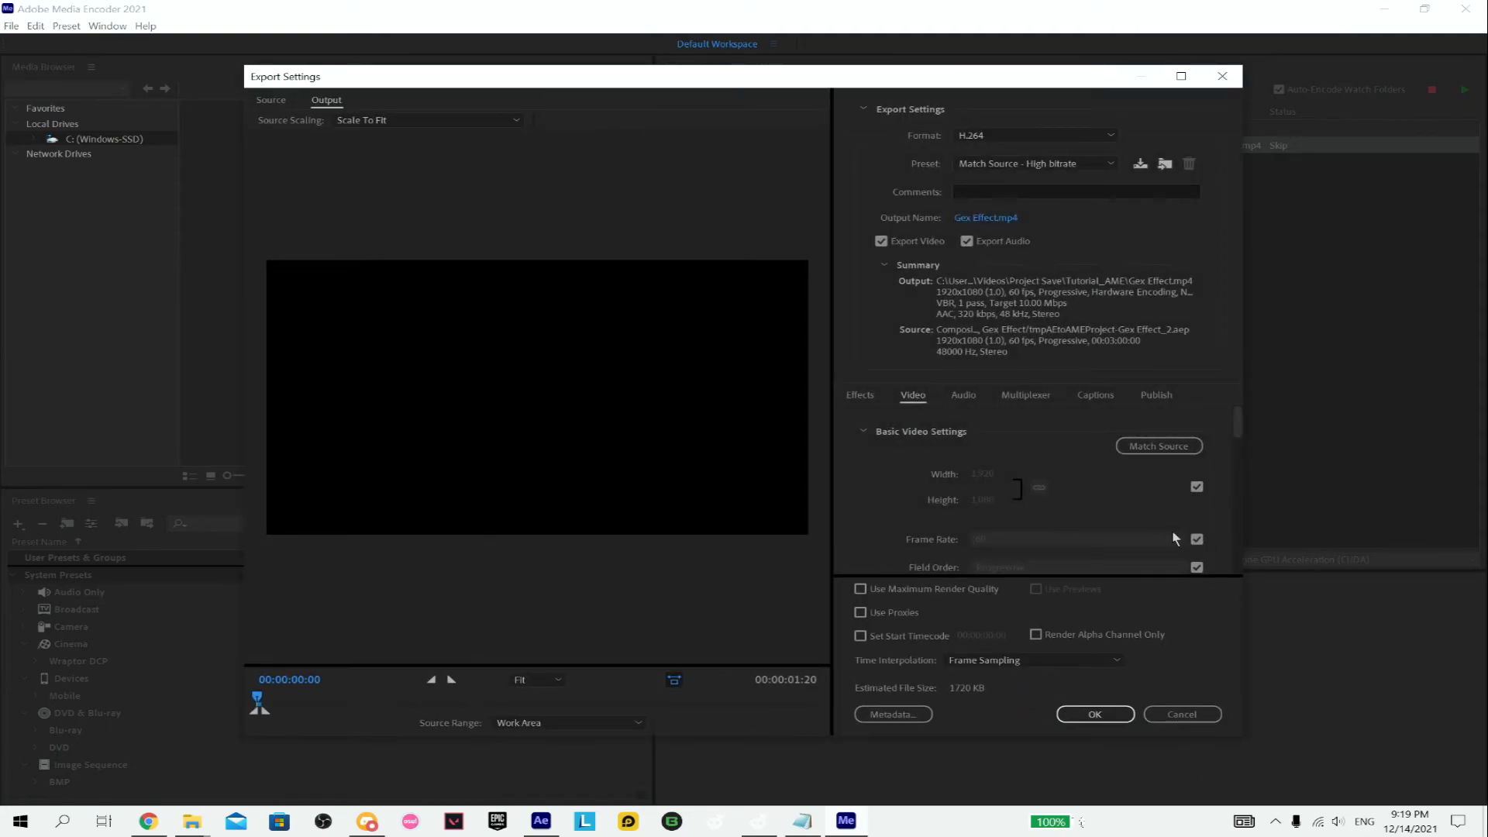
click(1190, 77)
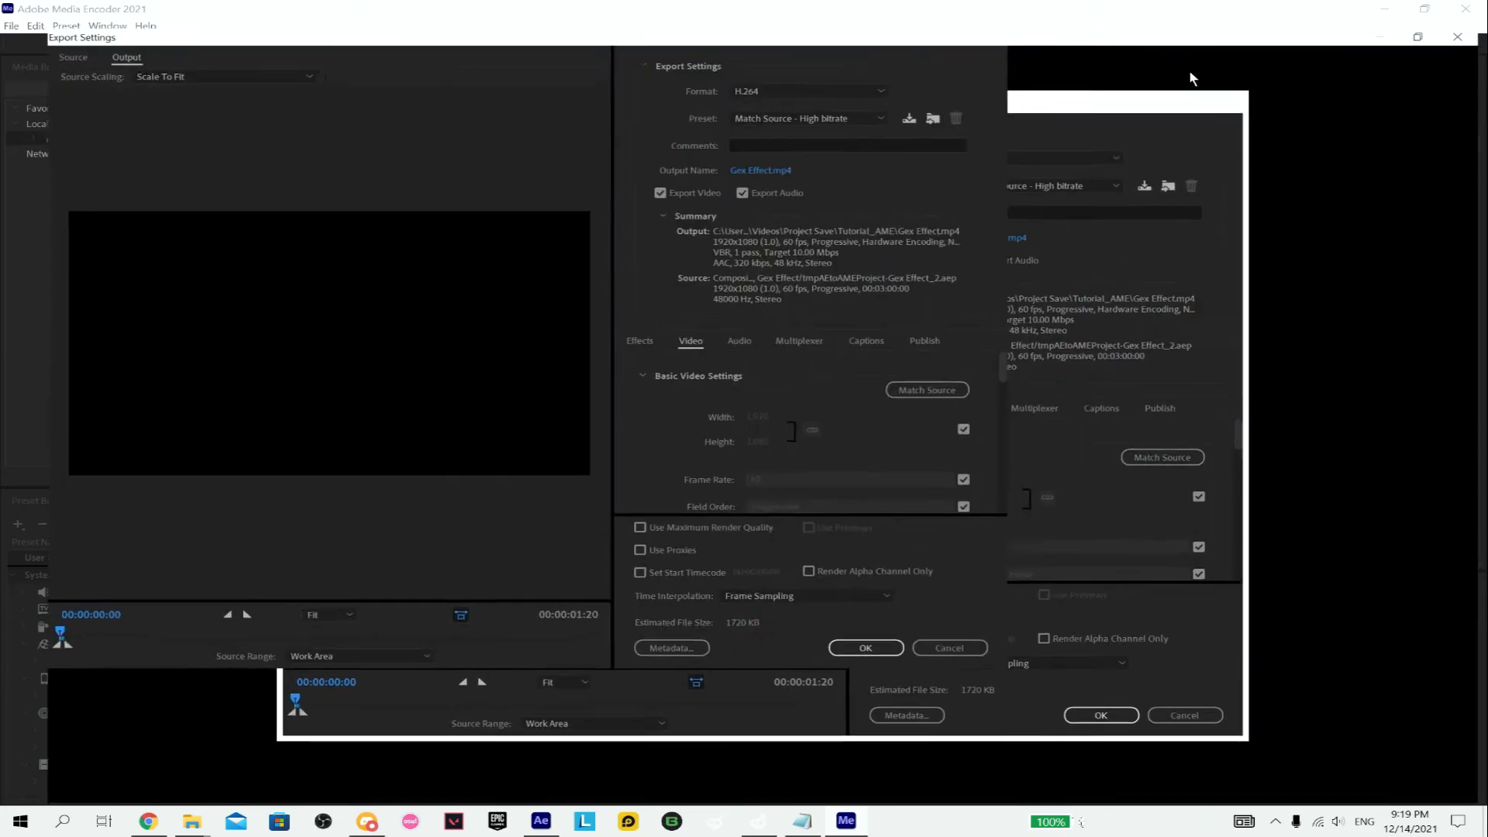
scroll(1201, 496, down, 2)
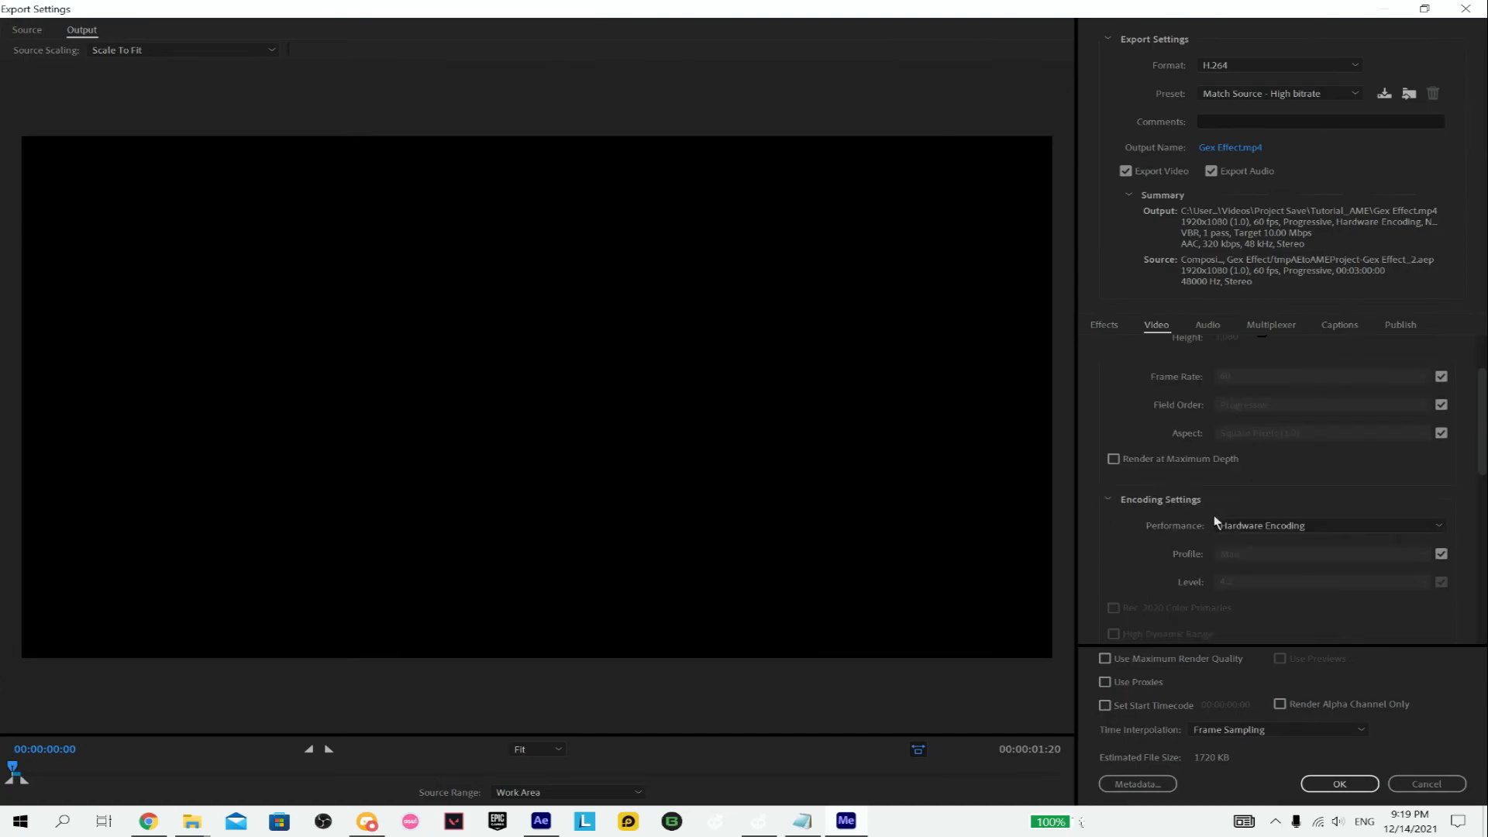
click(1114, 459)
scroll(1176, 468, down, 6)
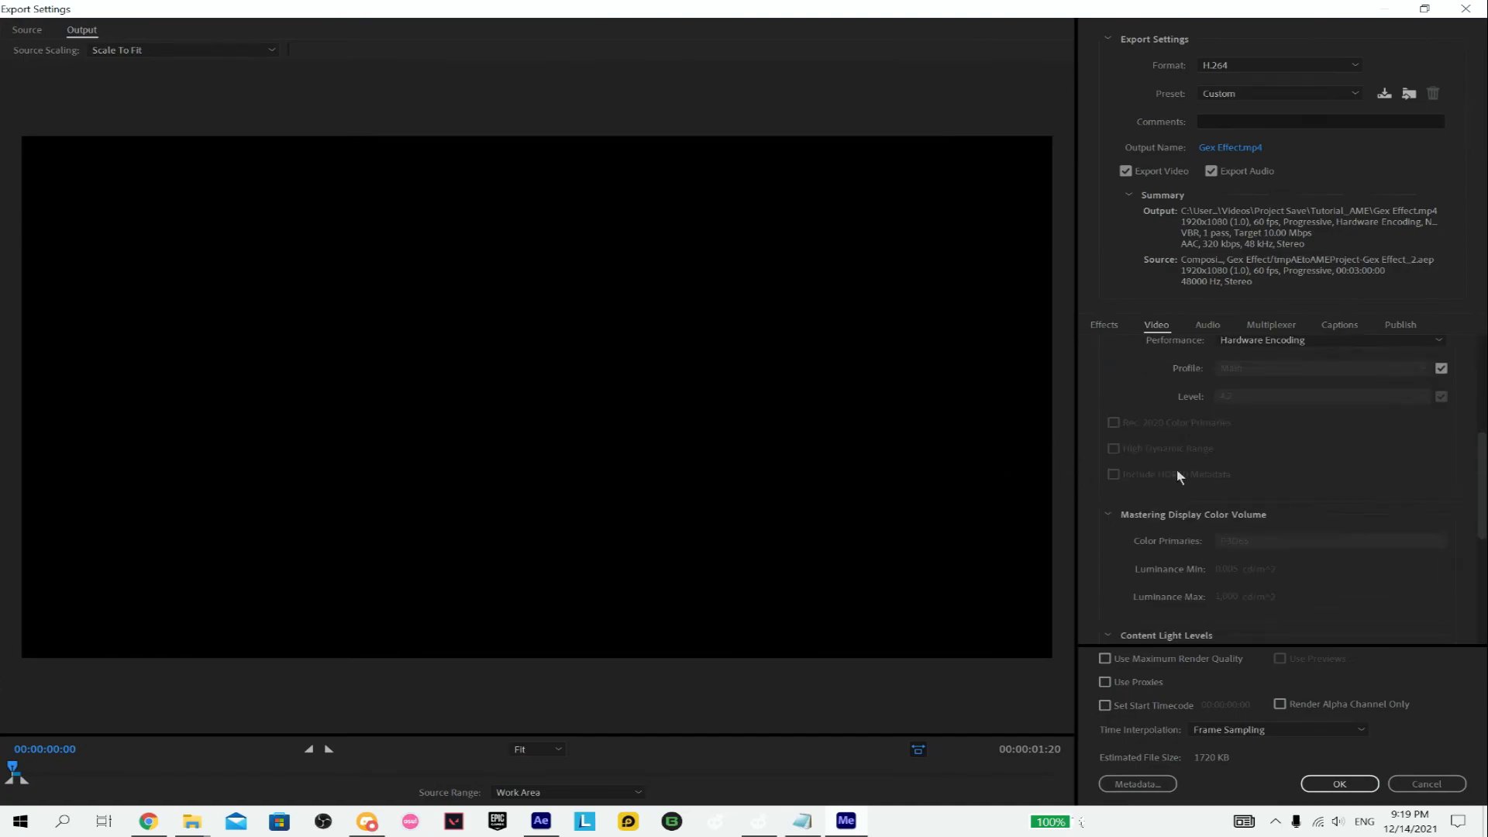
click(1105, 659)
scroll(1160, 551, up, 6)
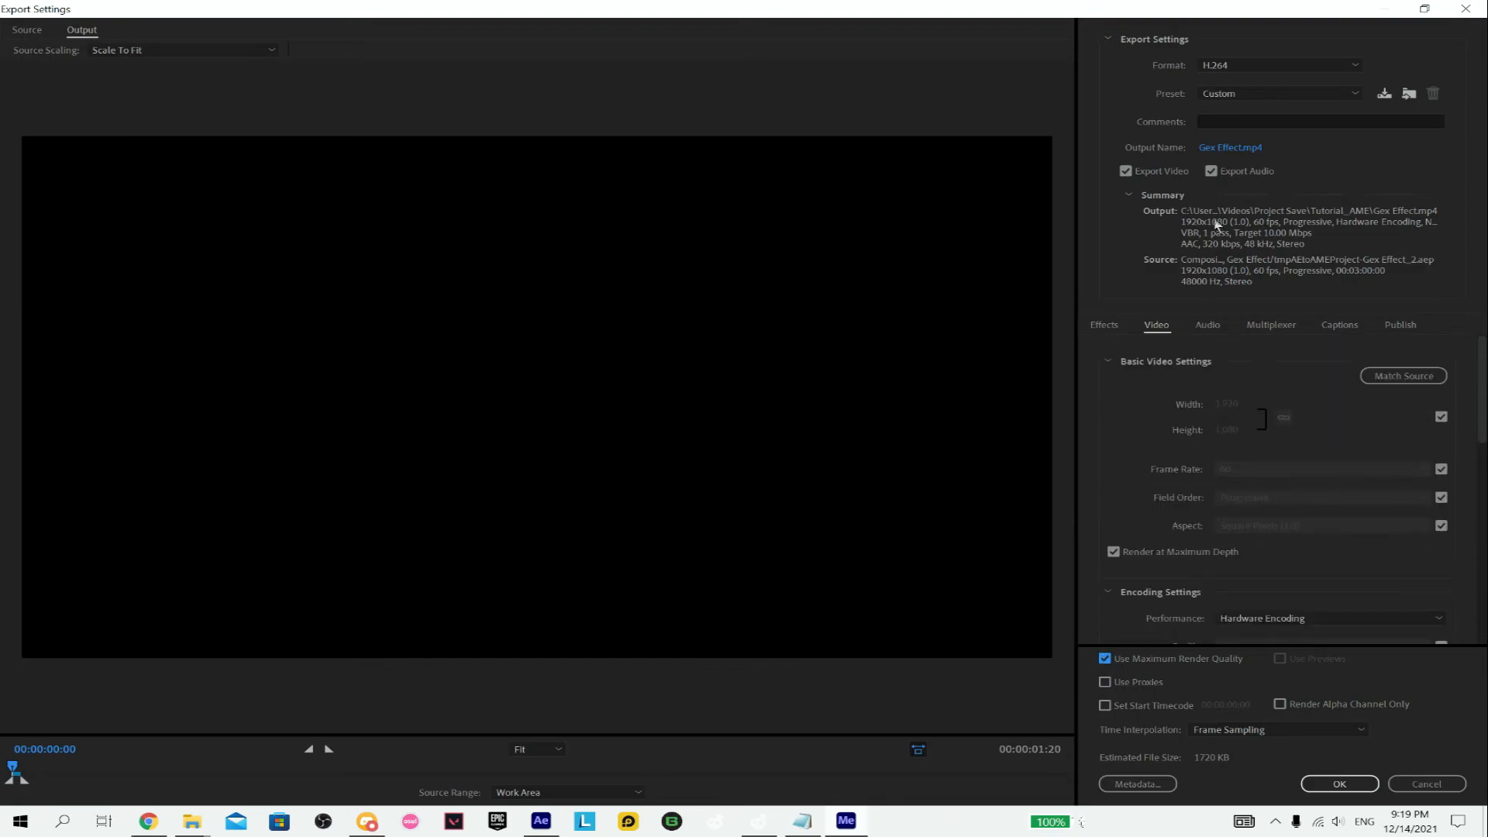
scroll(1232, 589, down, 5)
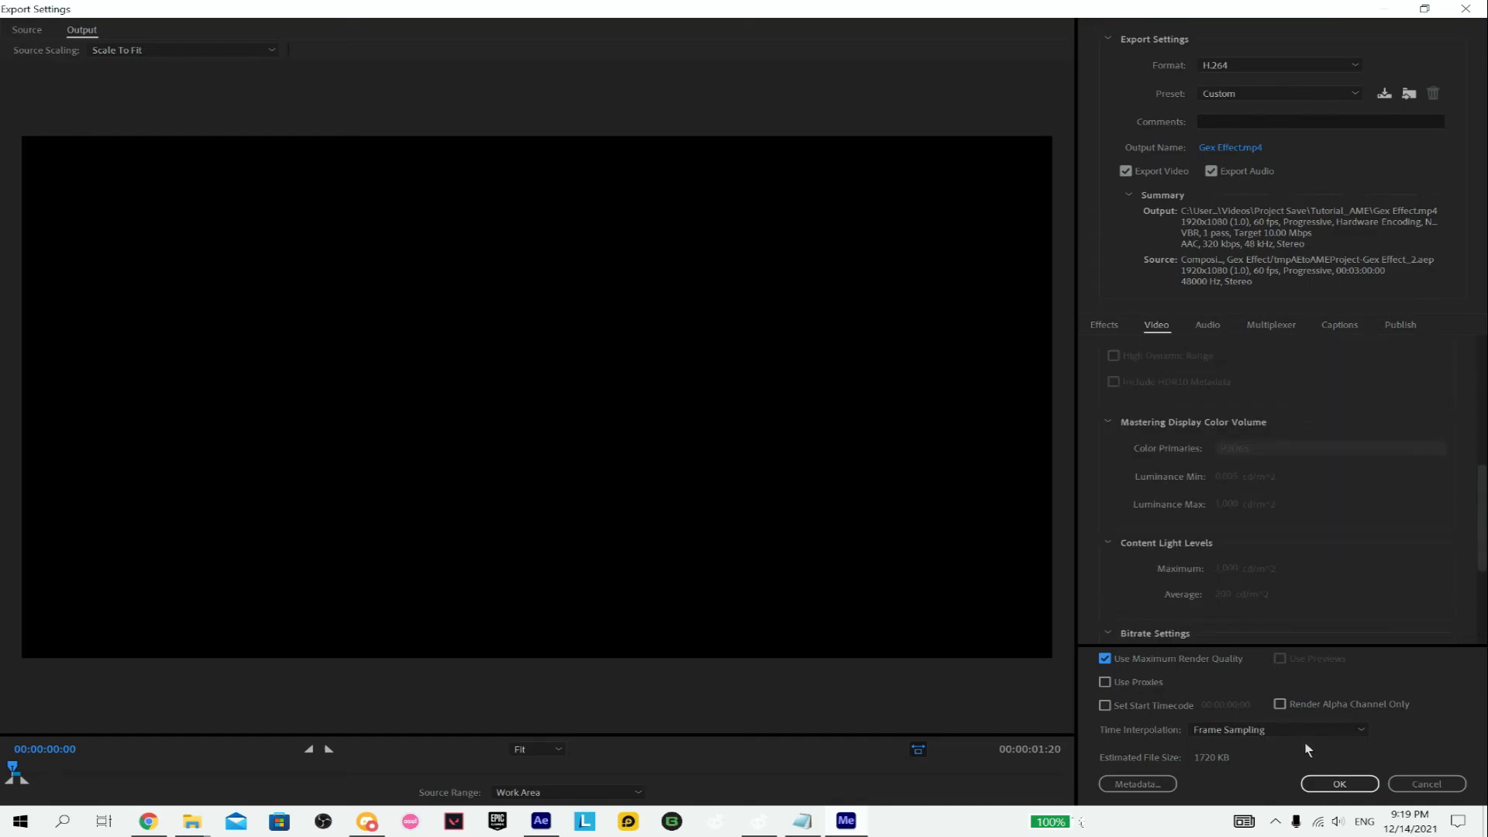
click(1337, 784)
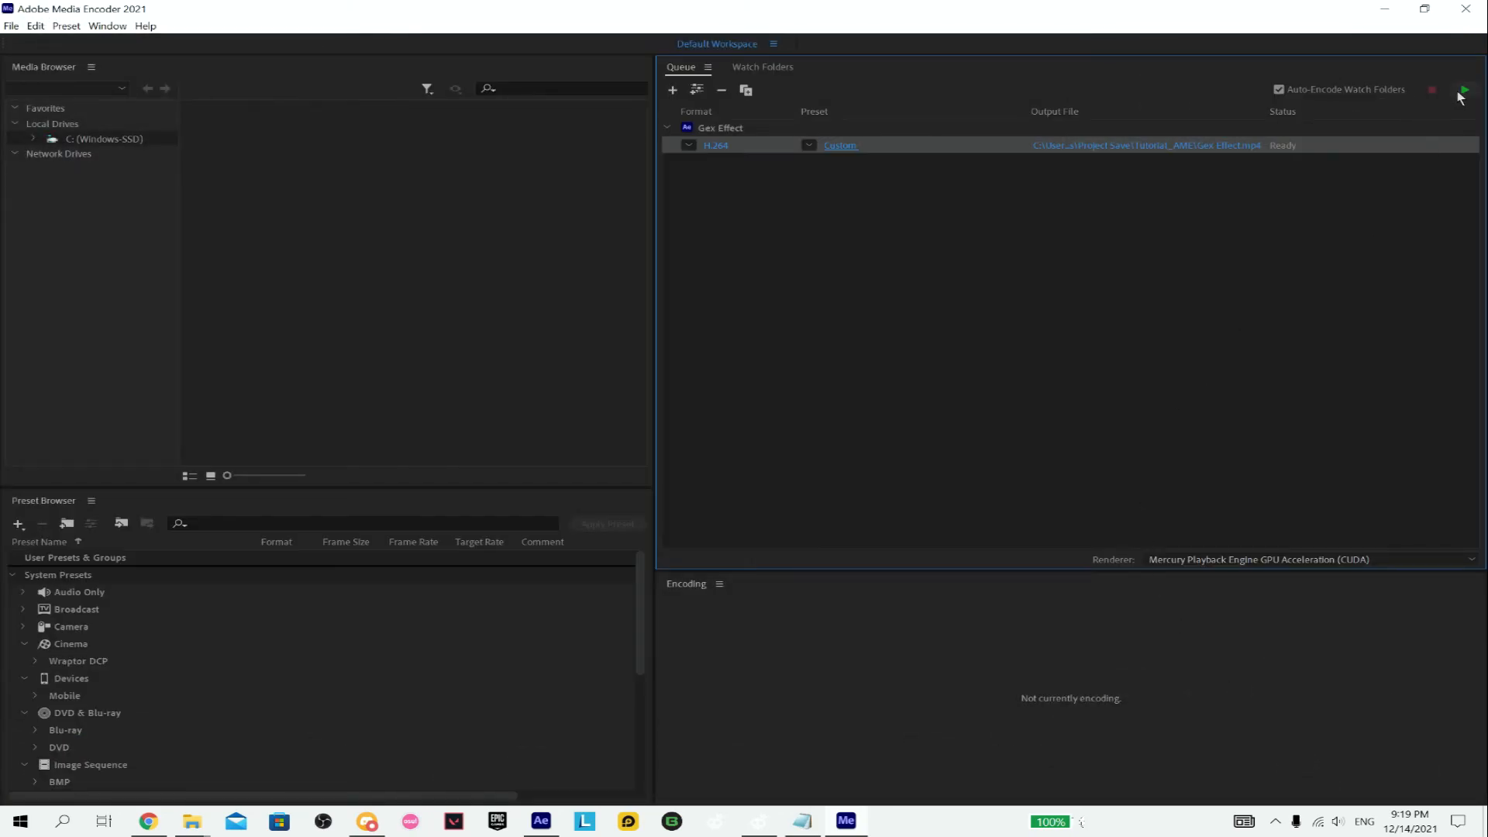
- Select Mercury Playback Engine GPU Acceleration (CUDA) as the renderer and start encoding the queue
click(1244, 558)
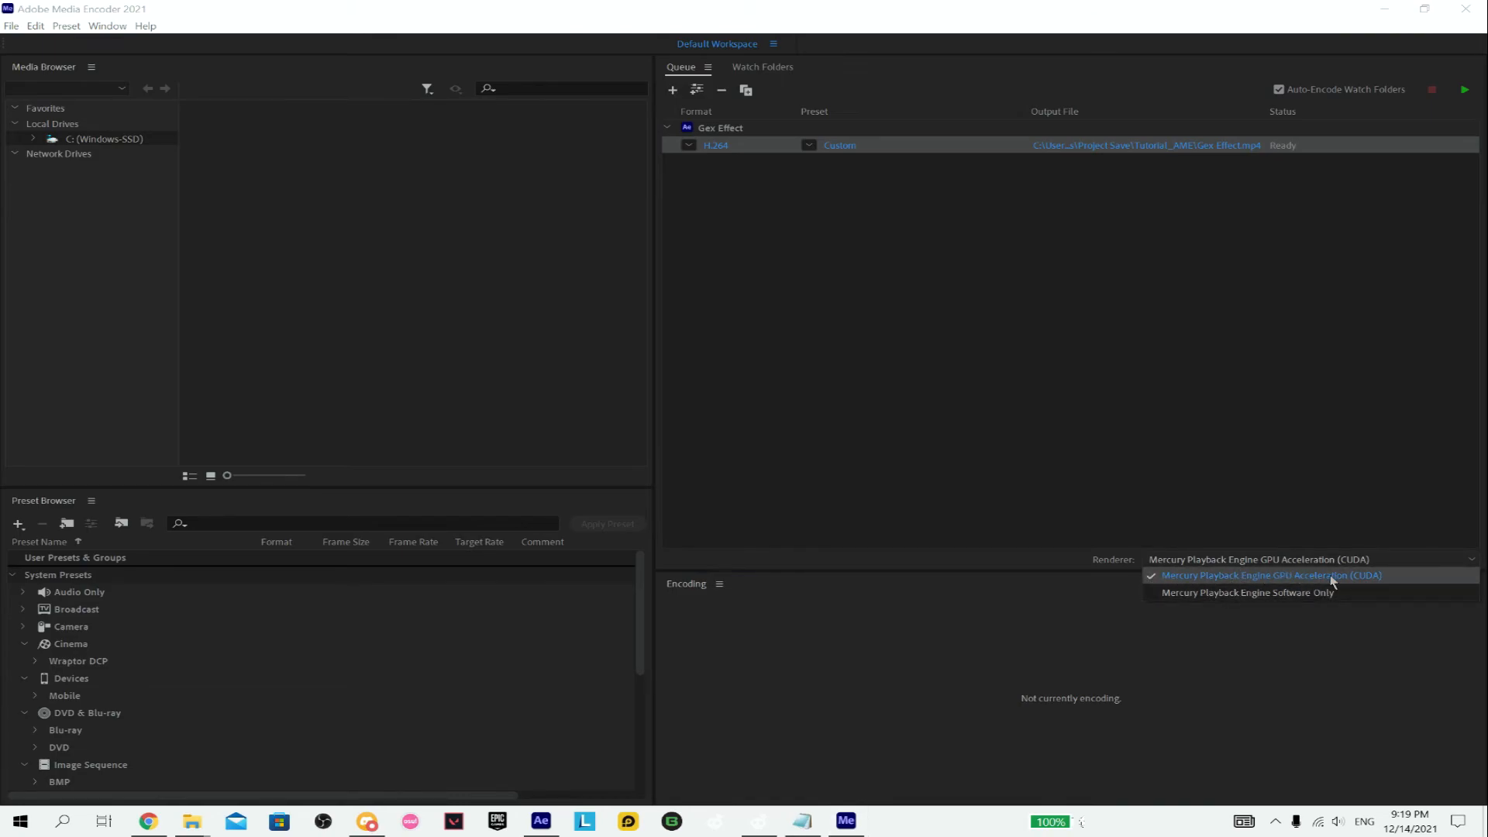
click(1366, 582)
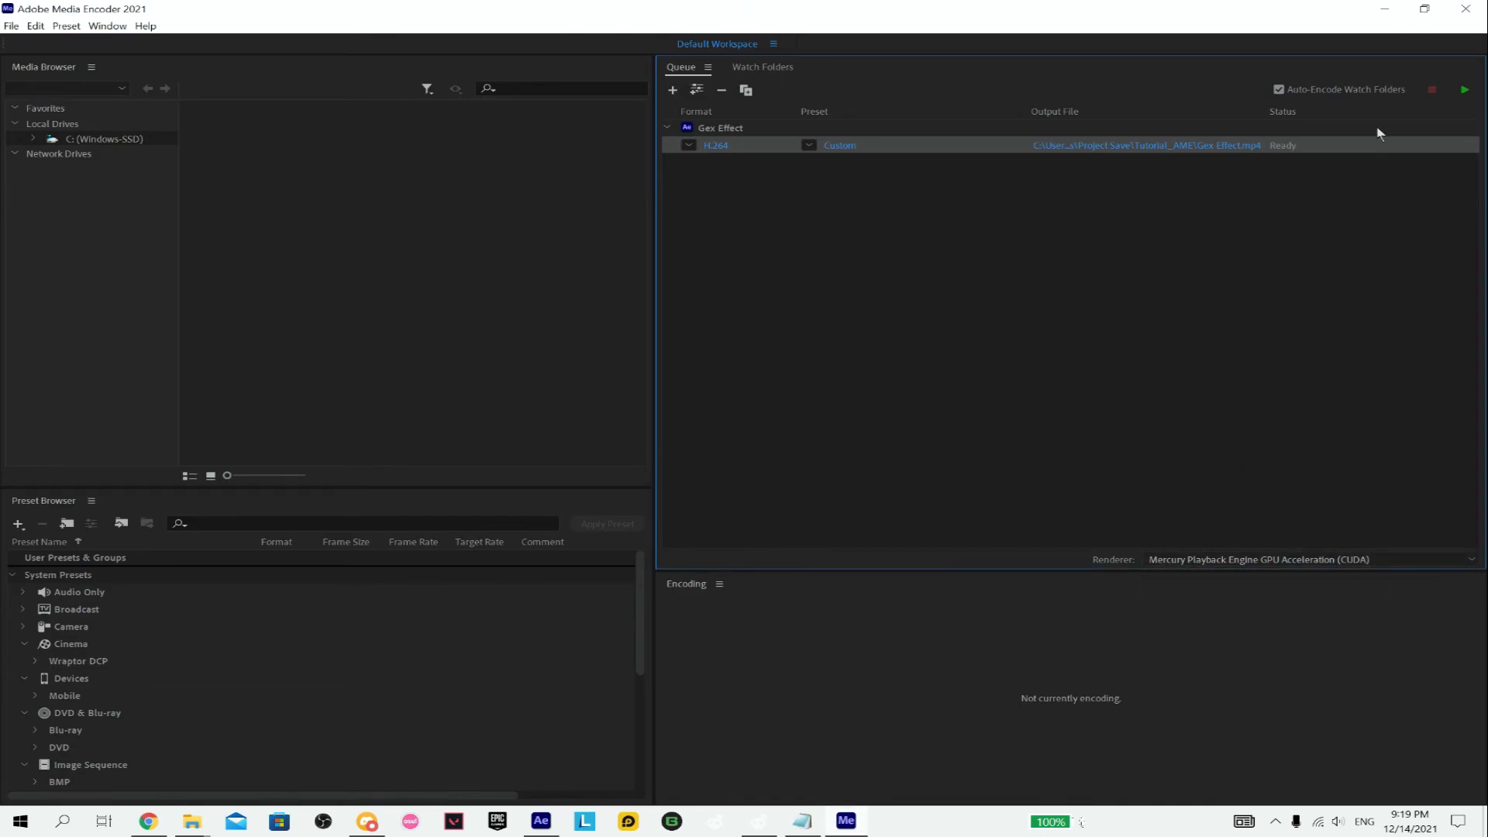
click(1463, 96)
- Open the job's output folder, play the exported Gex Effect.mp4 to check it, and close the player
click(1098, 145)
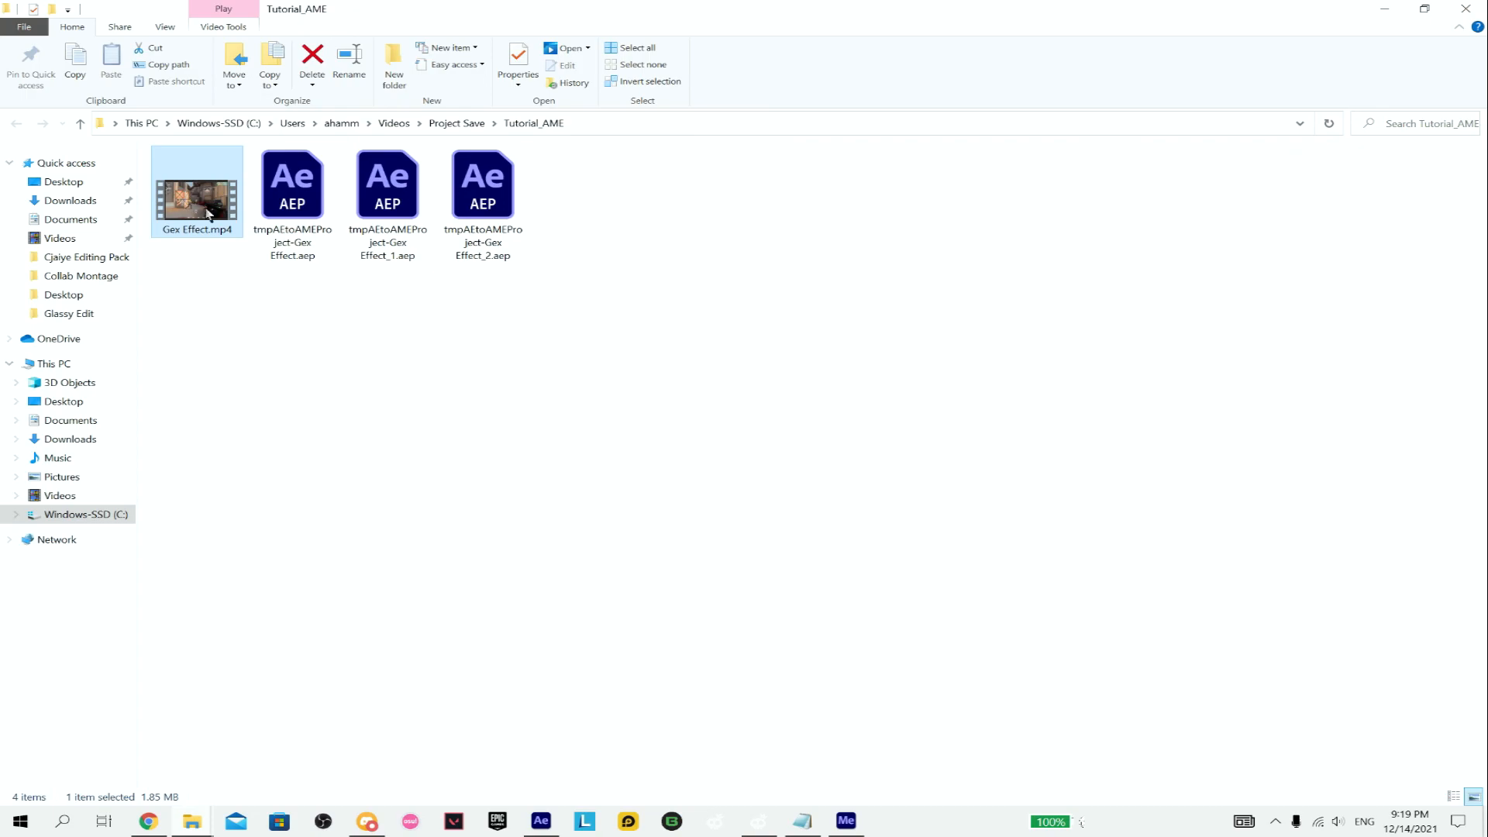
mouse_move(204, 206)
mouse_down()
mouse_move(80, 243)
mouse_move(199, 224)
mouse_up()
double_click(198, 224)
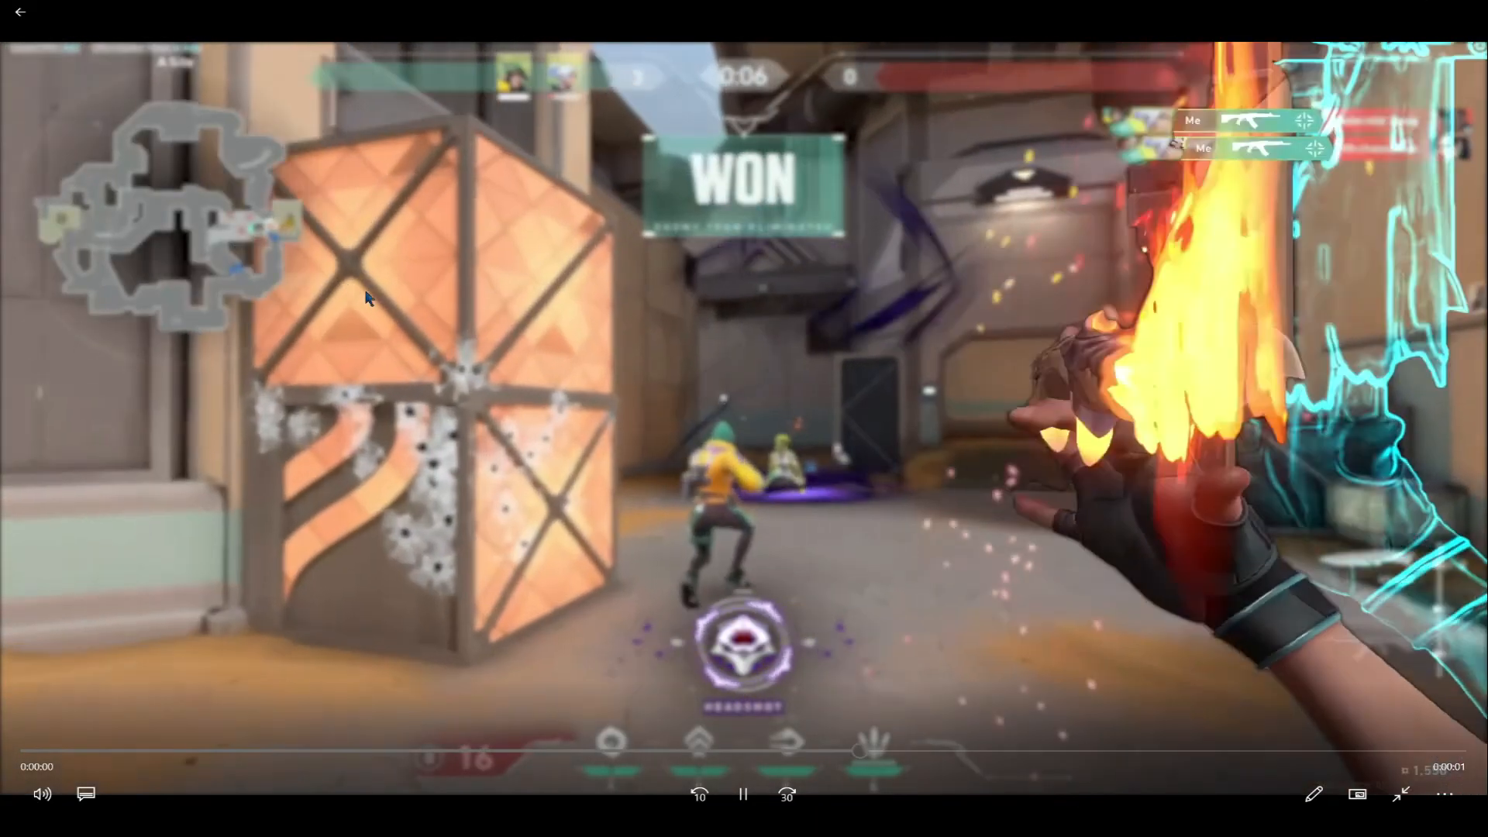
click(1466, 9)
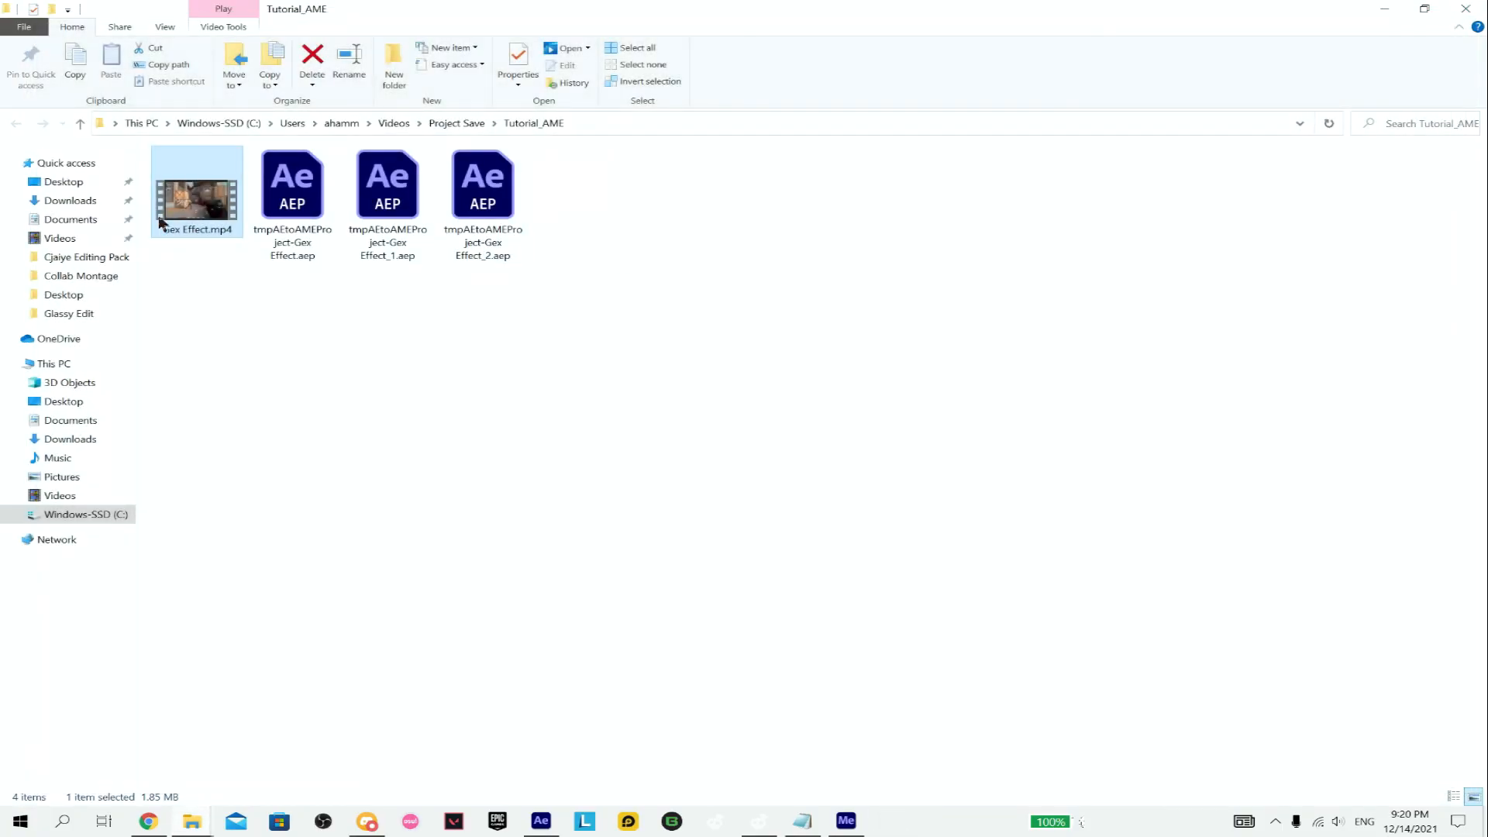
- Put away the output folder and Adobe Media Encoder windows and return to the Gex Effect project in After Effects
drag(1309, 6, 827, 233)
click(1380, 7)
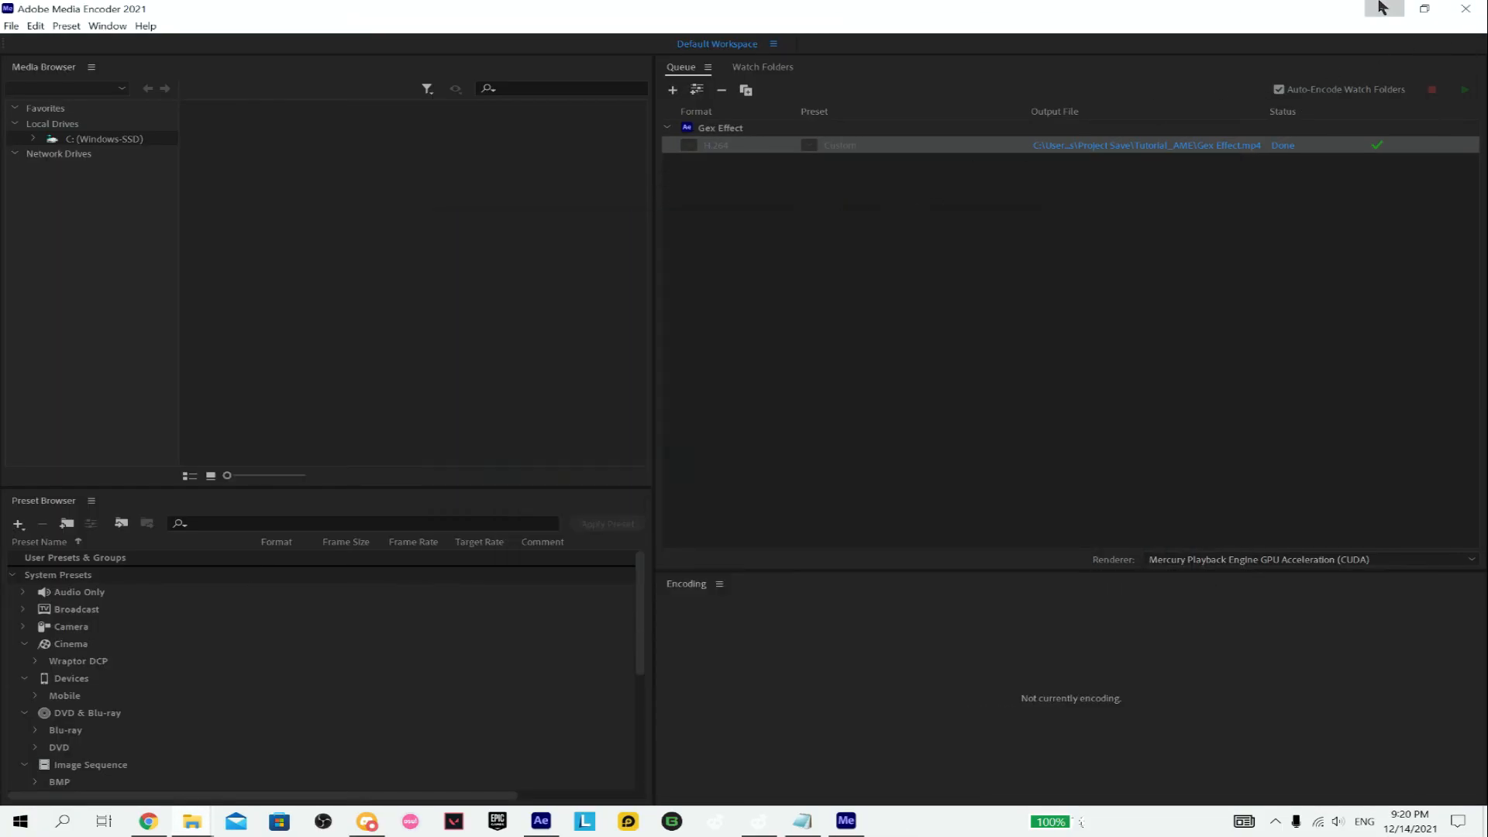
click(944, 231)
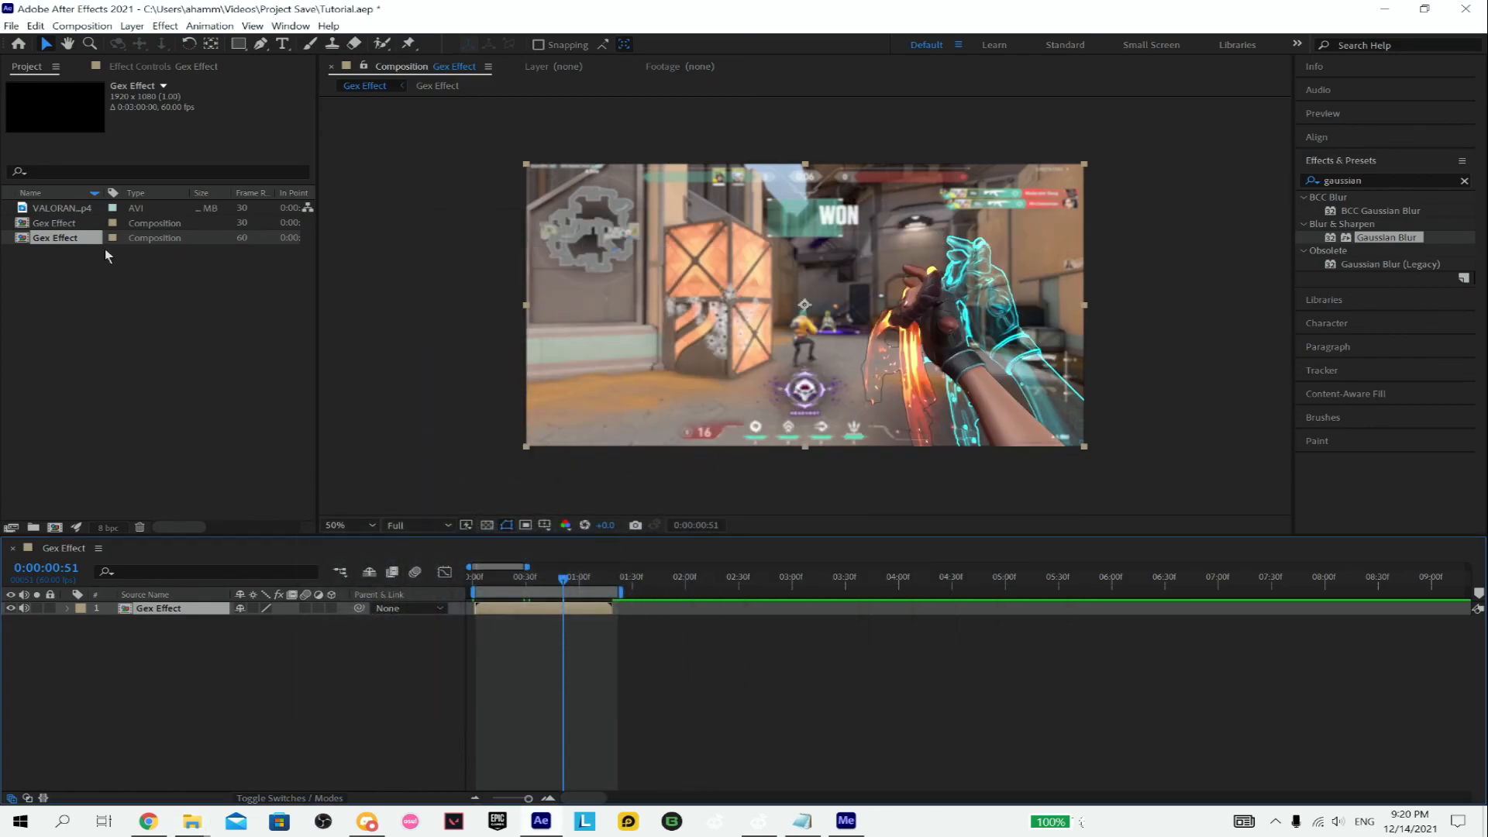